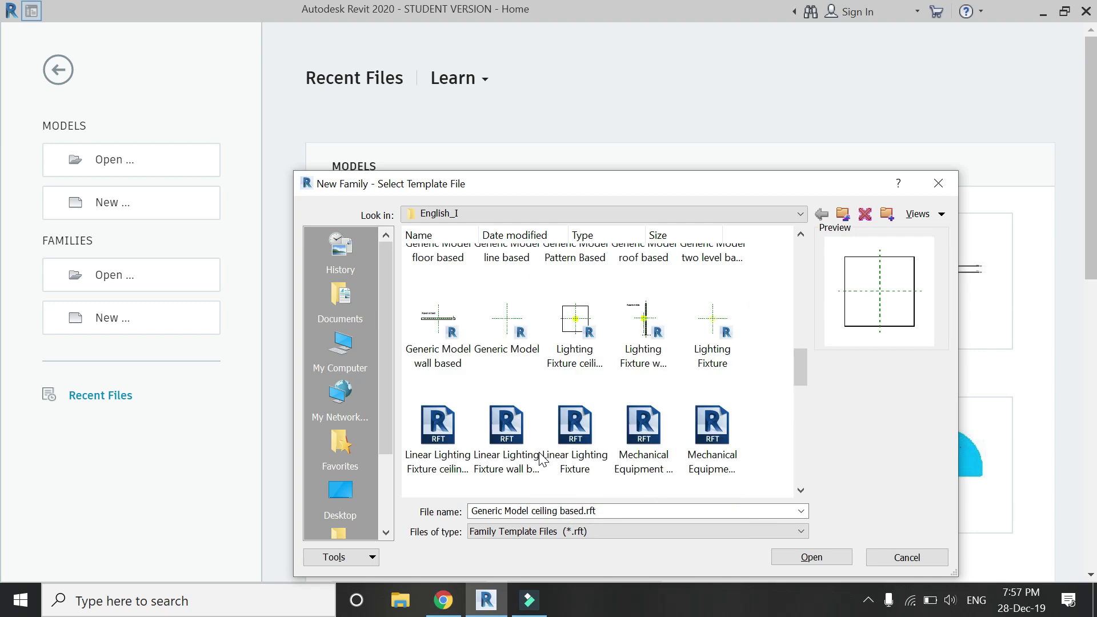
- Create a new family from the Generic Model.rft template
{"action": "left_click", "coordinate": [506, 326]}
{"action": "left_click", "coordinate": [778, 563]}
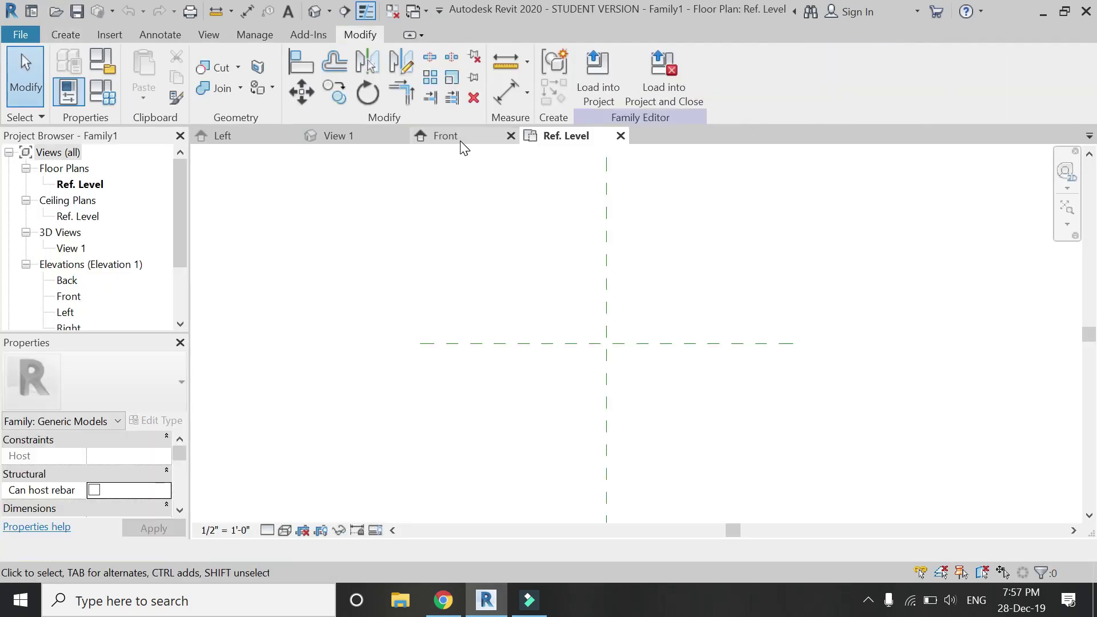
- In the Front elevation, draw vertical reference planes left and right of centre and a horizontal one above Ref. Level
{"action": "left_click", "coordinate": [452, 137]}
{"action": "scroll", "coordinate": [657, 461], "scroll_direction": "up", "scroll_amount": 1}
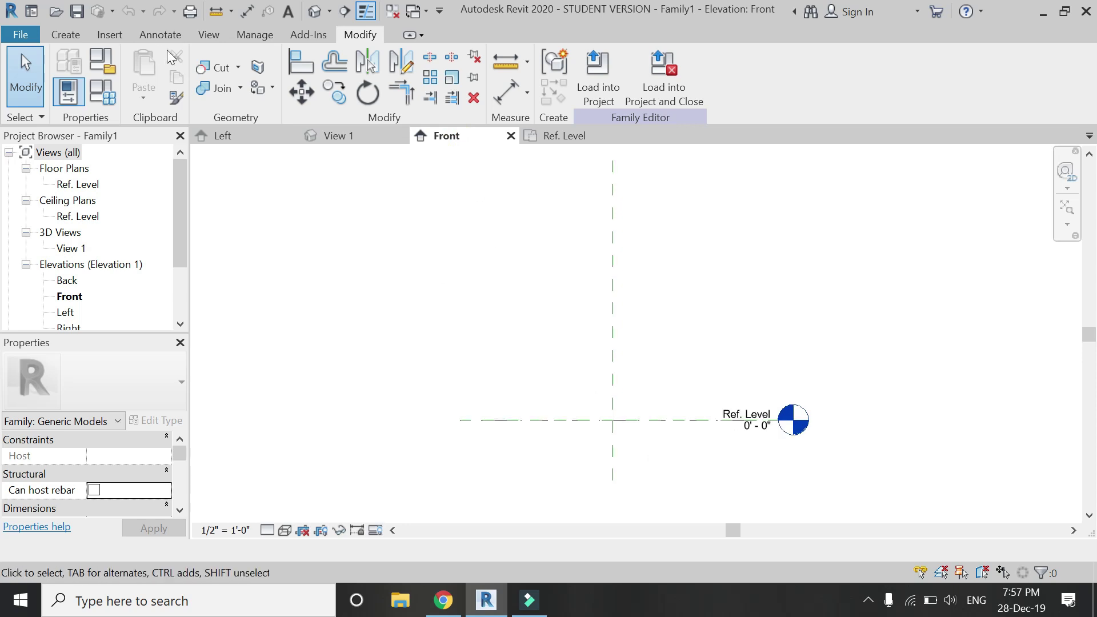
{"action": "left_click", "coordinate": [80, 35]}
{"action": "left_click", "coordinate": [821, 65]}
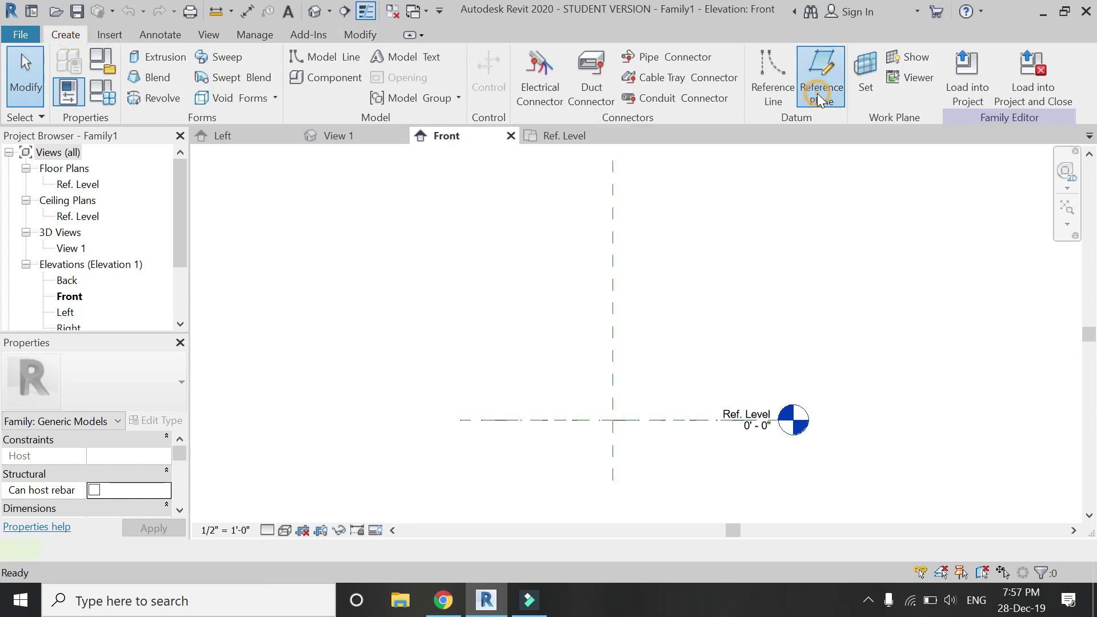
{"action": "left_click", "coordinate": [559, 450]}
{"action": "left_click", "coordinate": [558, 316]}
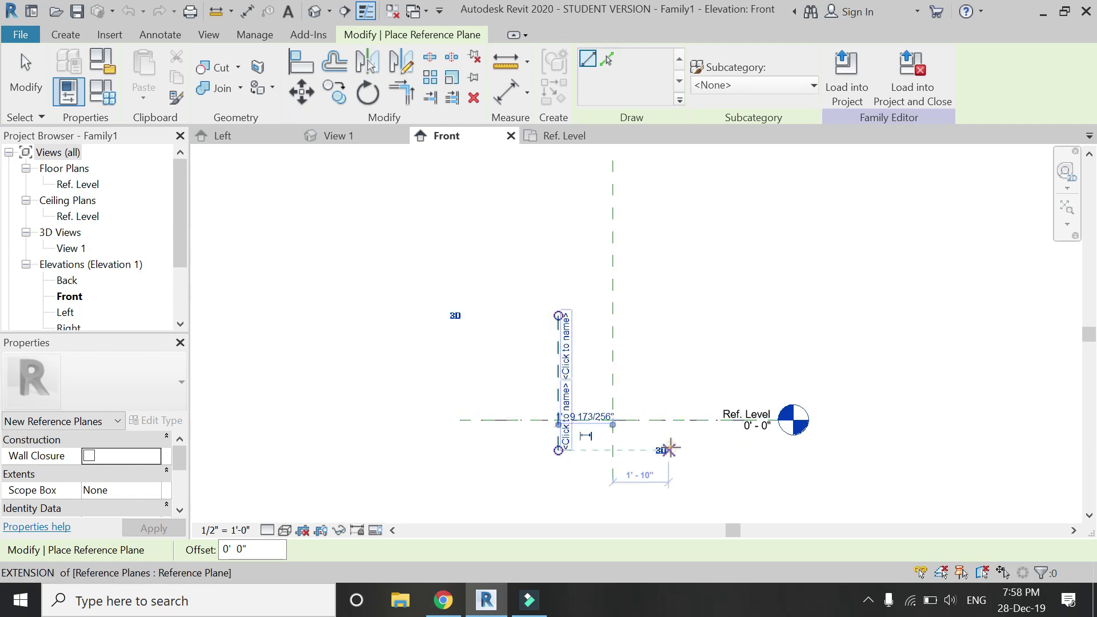
{"action": "left_click", "coordinate": [670, 450]}
{"action": "left_click", "coordinate": [670, 316]}
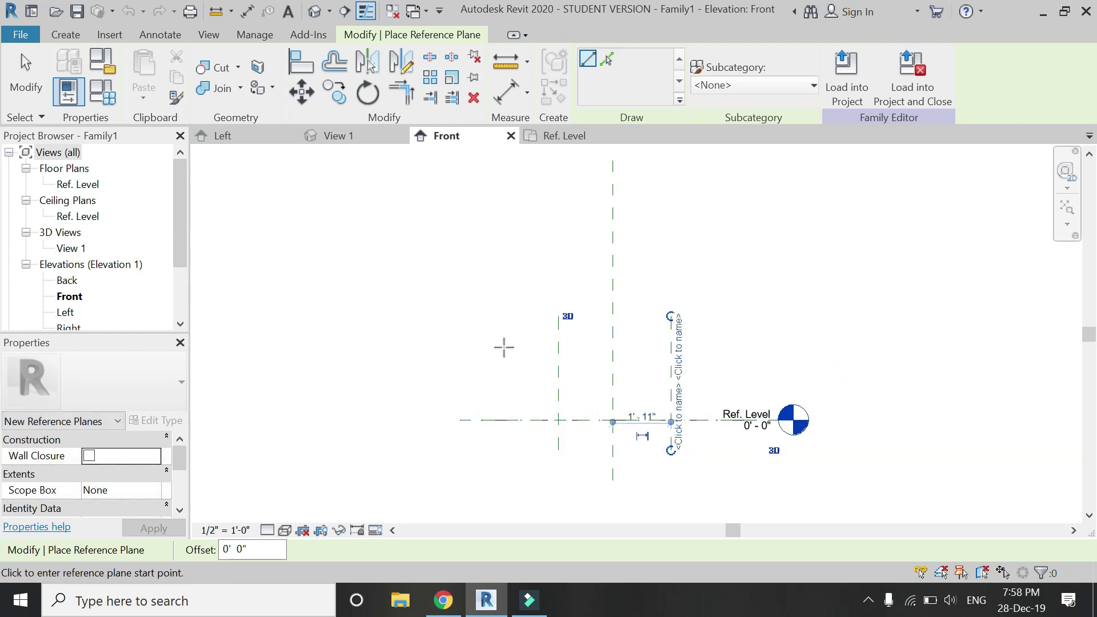
{"action": "left_click", "coordinate": [504, 346]}
{"action": "left_click", "coordinate": [724, 347]}
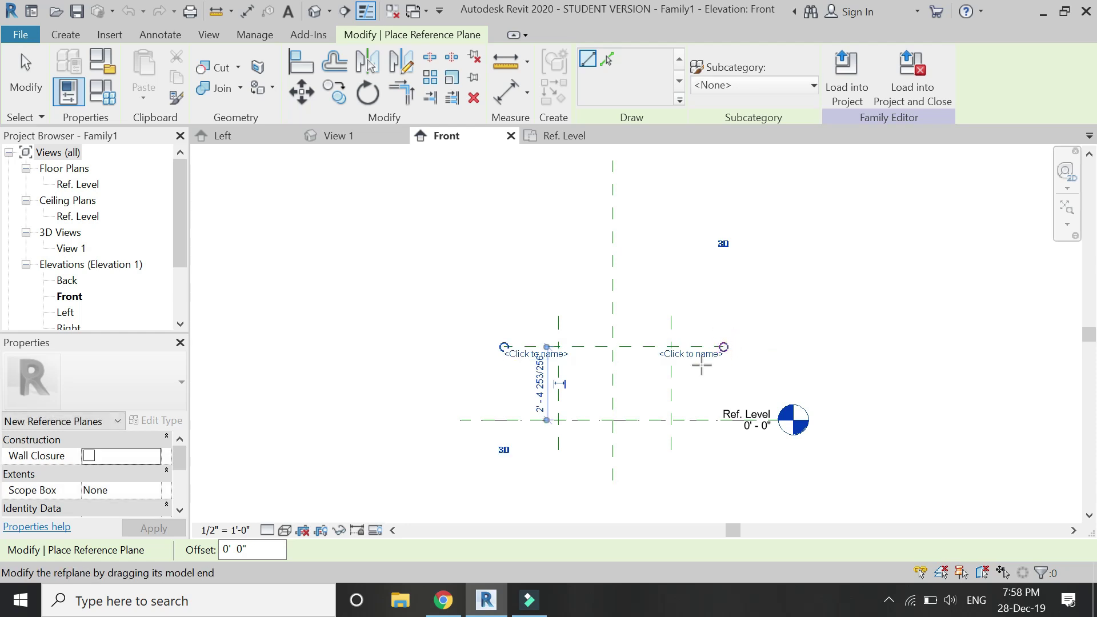
{"action": "scroll", "coordinate": [677, 398], "scroll_direction": "up", "scroll_amount": 2}
- Place a chained aligned dimension (DI) across the left, centre and right vertical planes
{"action": "key", "text": "d"}
{"action": "key", "text": "i"}
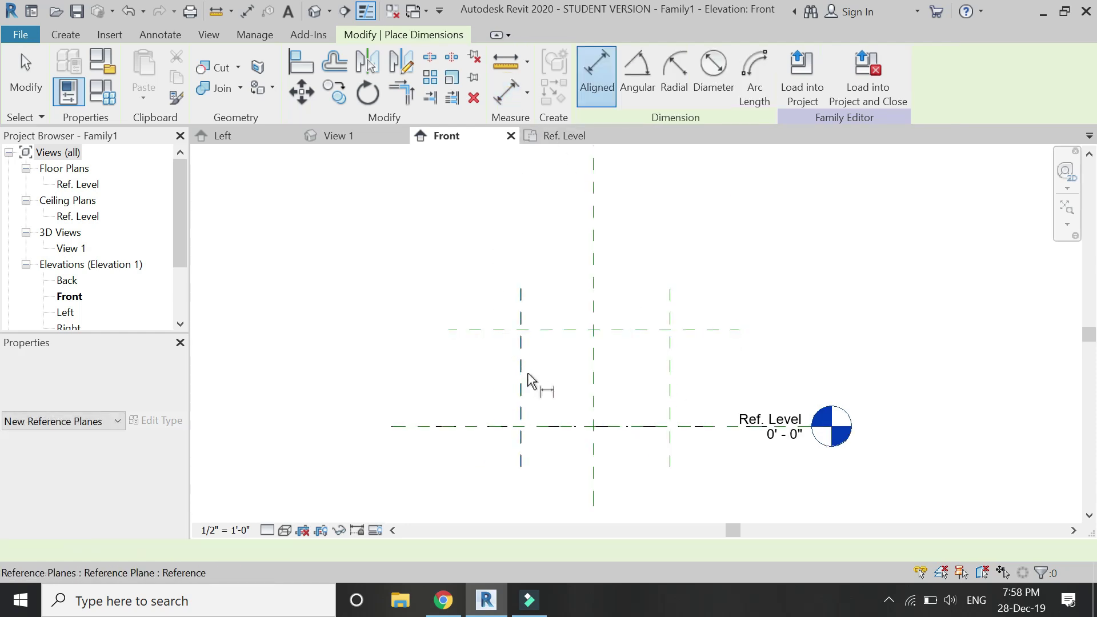
{"action": "left_click", "coordinate": [521, 363]}
{"action": "left_click", "coordinate": [593, 372]}
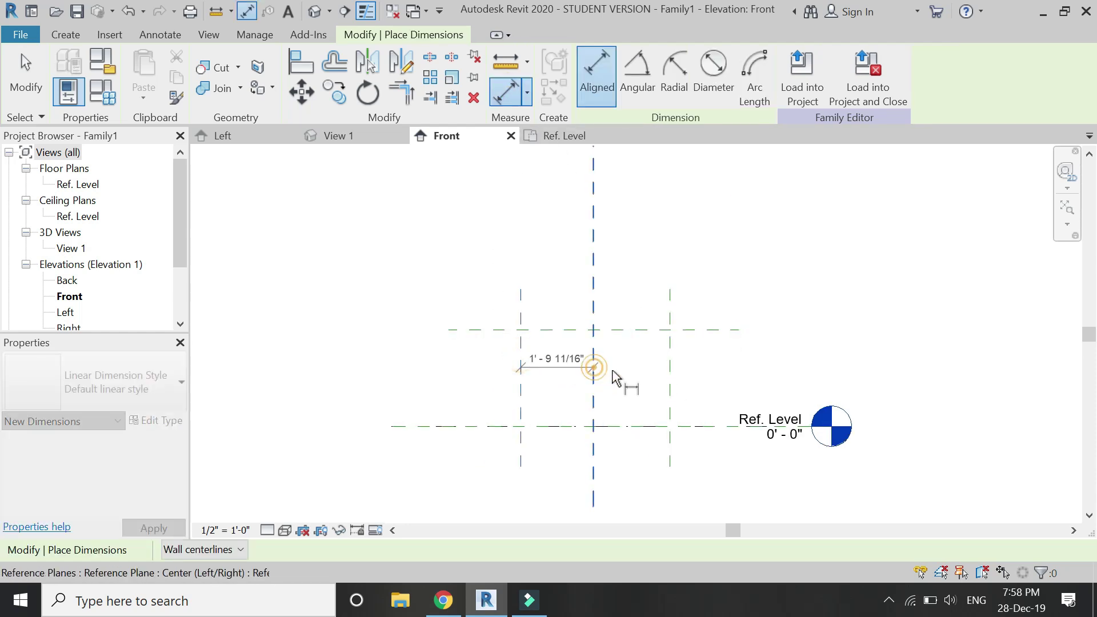
{"action": "left_click", "coordinate": [669, 372]}
{"action": "left_click", "coordinate": [674, 254]}
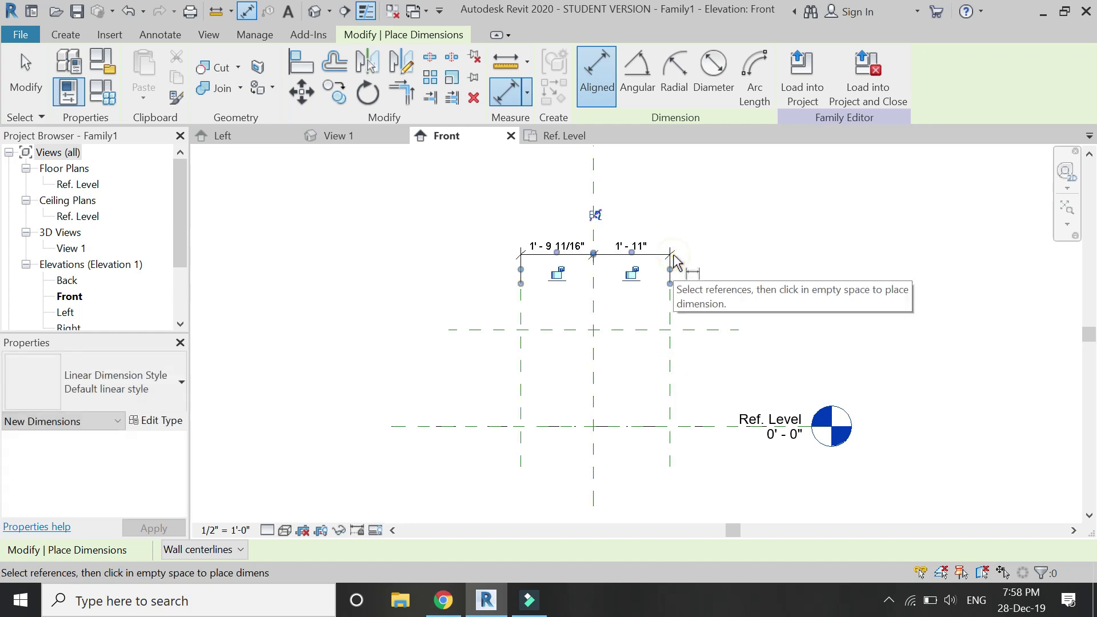
- Add a 2' - 5" height dimension from the horizontal plane to Ref. Level
{"action": "left_click", "coordinate": [640, 330]}
{"action": "left_click", "coordinate": [645, 426]}
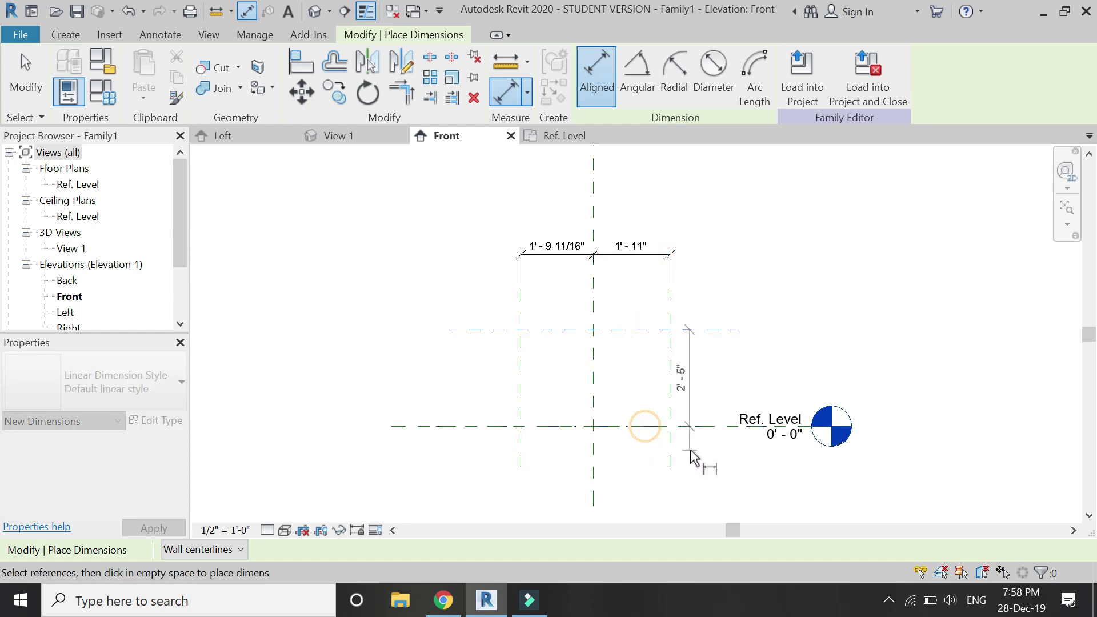
{"action": "left_click", "coordinate": [714, 466]}
{"action": "key", "text": "Escape"}
- Set the chained width dimension to EQ
{"action": "left_click", "coordinate": [602, 255]}
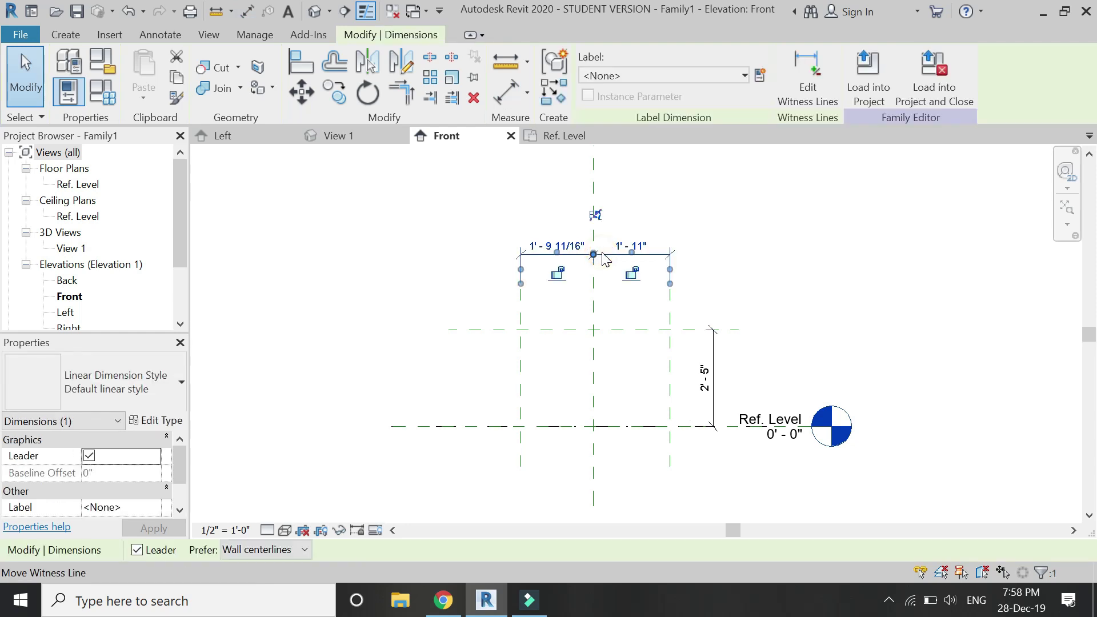
{"action": "left_click", "coordinate": [595, 215]}
{"action": "key", "text": "Escape"}
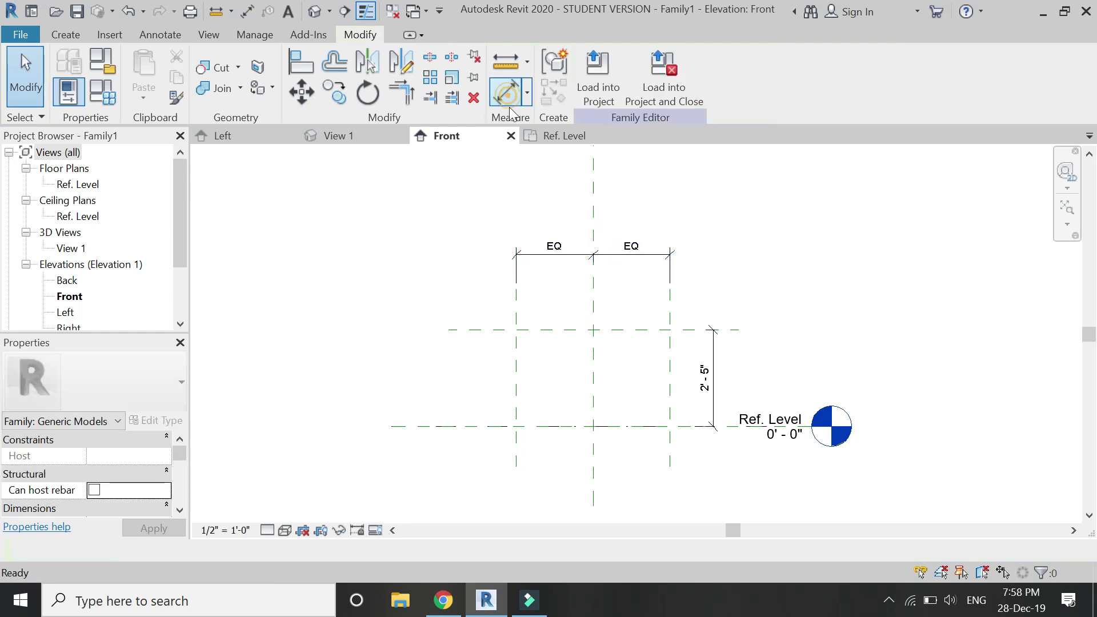
- Add a 3' - 10" overall dimension between the outer vertical planes for labelling
{"action": "left_click", "coordinate": [509, 103]}
{"action": "left_click", "coordinate": [516, 303]}
{"action": "left_click", "coordinate": [670, 319]}
{"action": "left_click", "coordinate": [681, 201]}
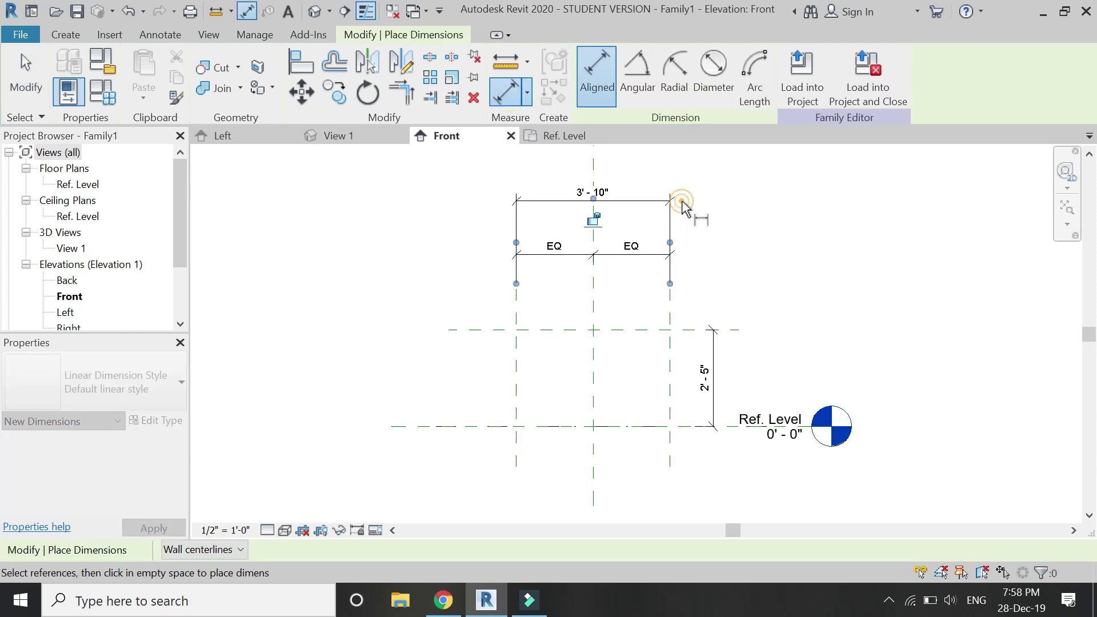
{"action": "key", "text": "Escape"}
{"action": "left_click", "coordinate": [642, 199]}
{"action": "left_click", "coordinate": [760, 75]}
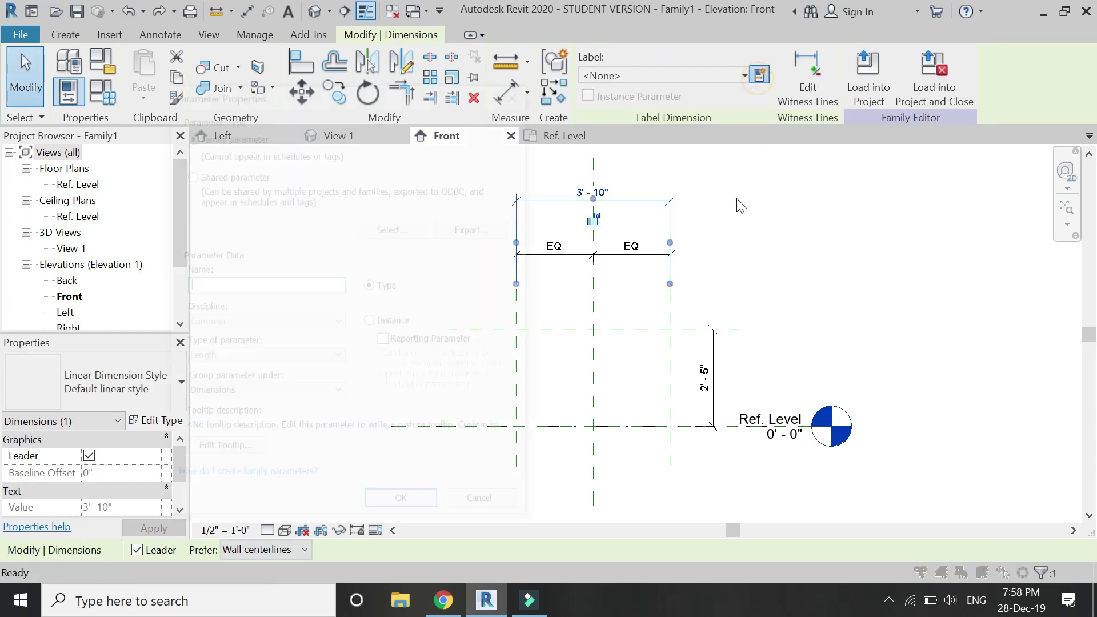
- Label the overall dimension with an instance parameter named width
{"action": "type", "text": "width"}
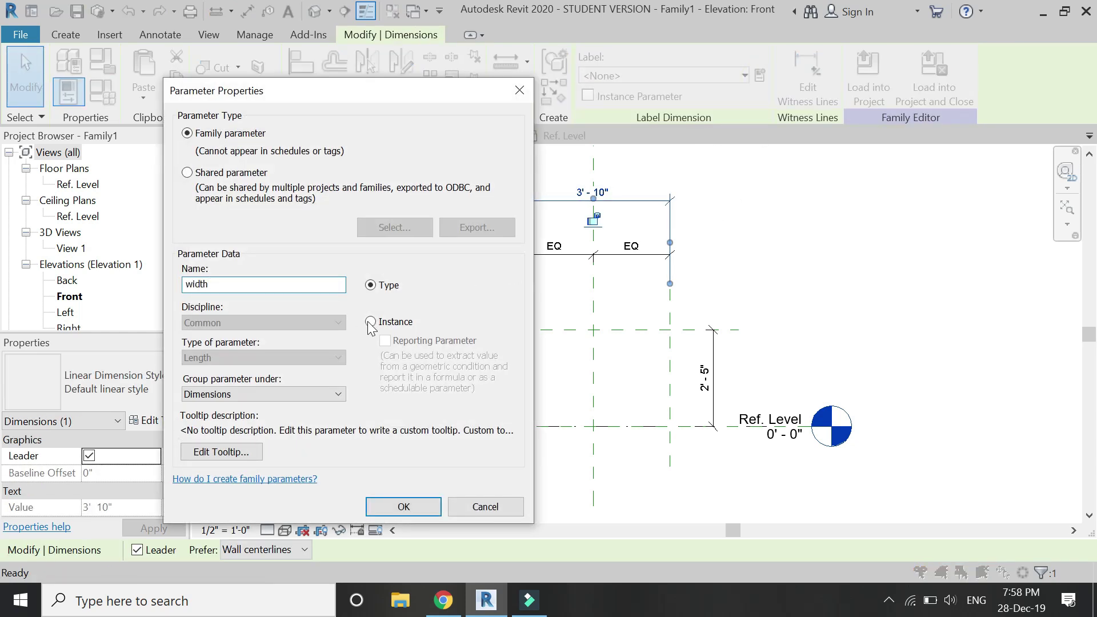
{"action": "left_click", "coordinate": [370, 322]}
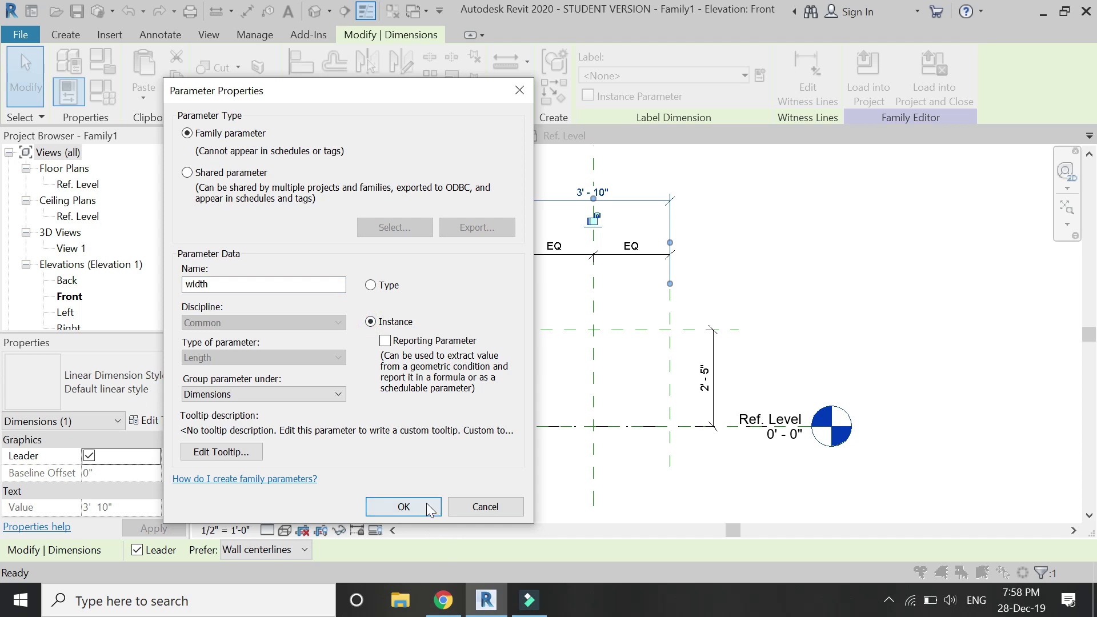
{"action": "left_click", "coordinate": [403, 507]}
- Label the 2' - 5" height dimension with an instance parameter named height
{"action": "left_click", "coordinate": [714, 357]}
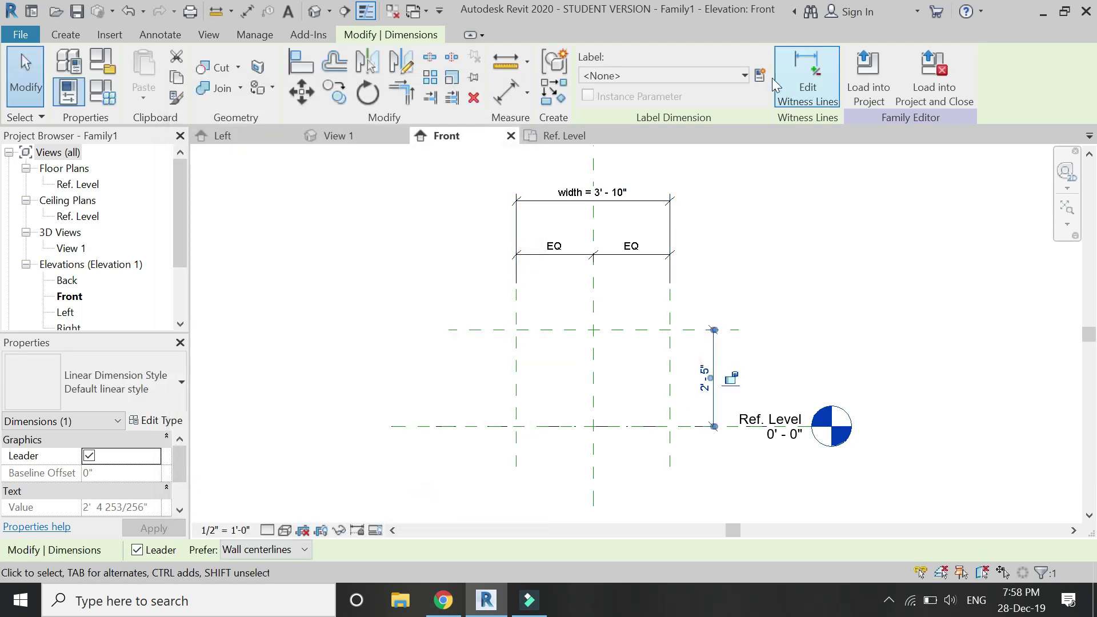
{"action": "left_click", "coordinate": [760, 75]}
{"action": "type", "text": "he"}
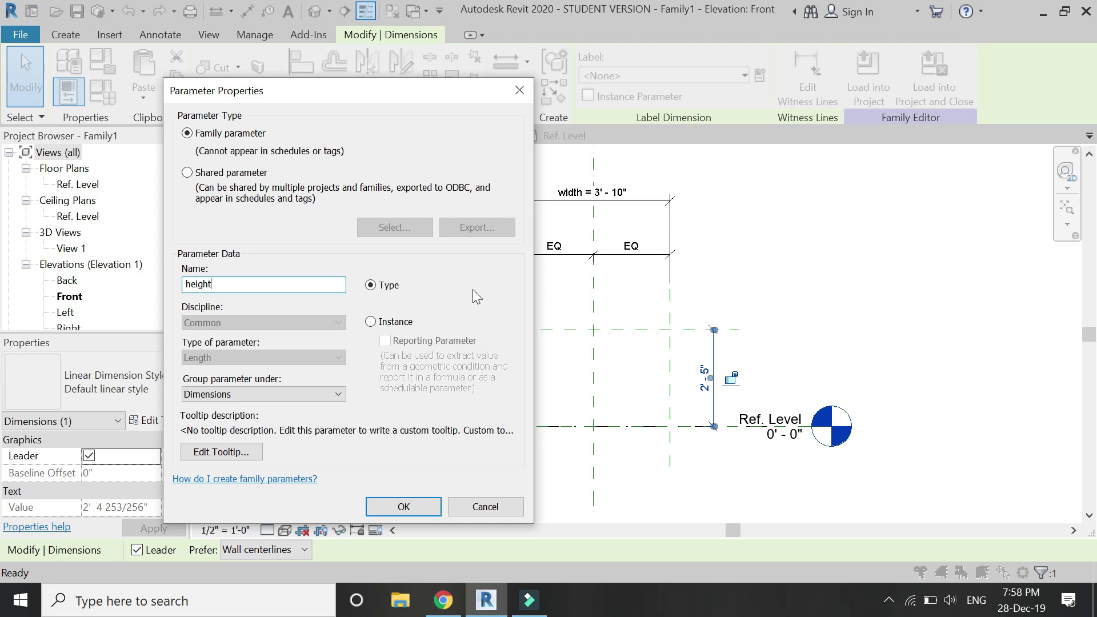
{"action": "type", "text": "ight"}
{"action": "left_click", "coordinate": [372, 324]}
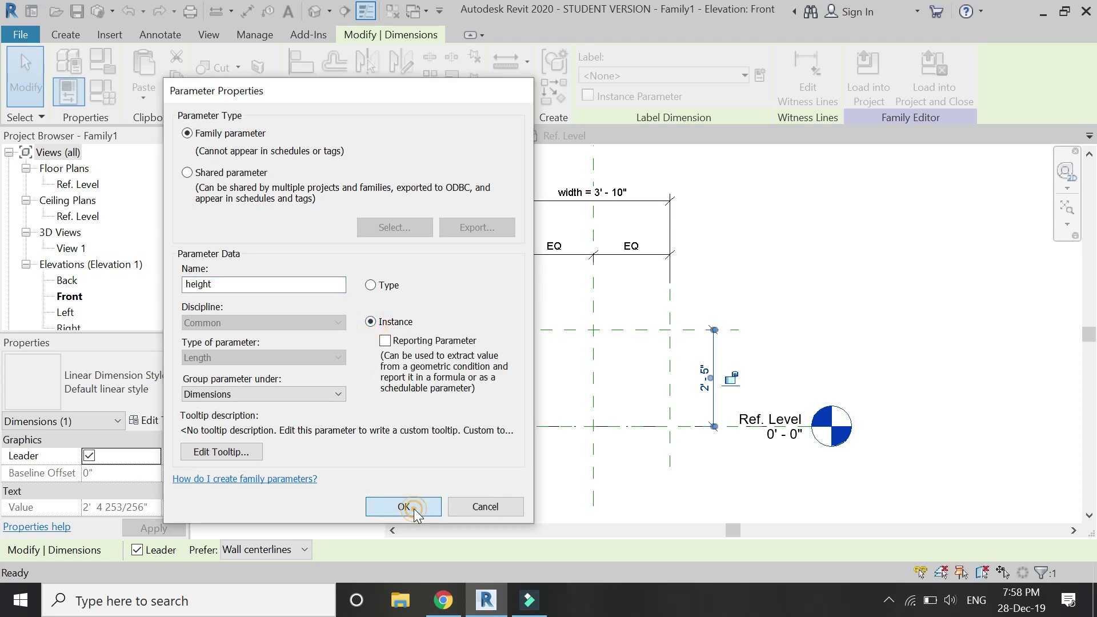
{"action": "left_click", "coordinate": [410, 506]}
{"action": "left_click", "coordinate": [386, 361]}
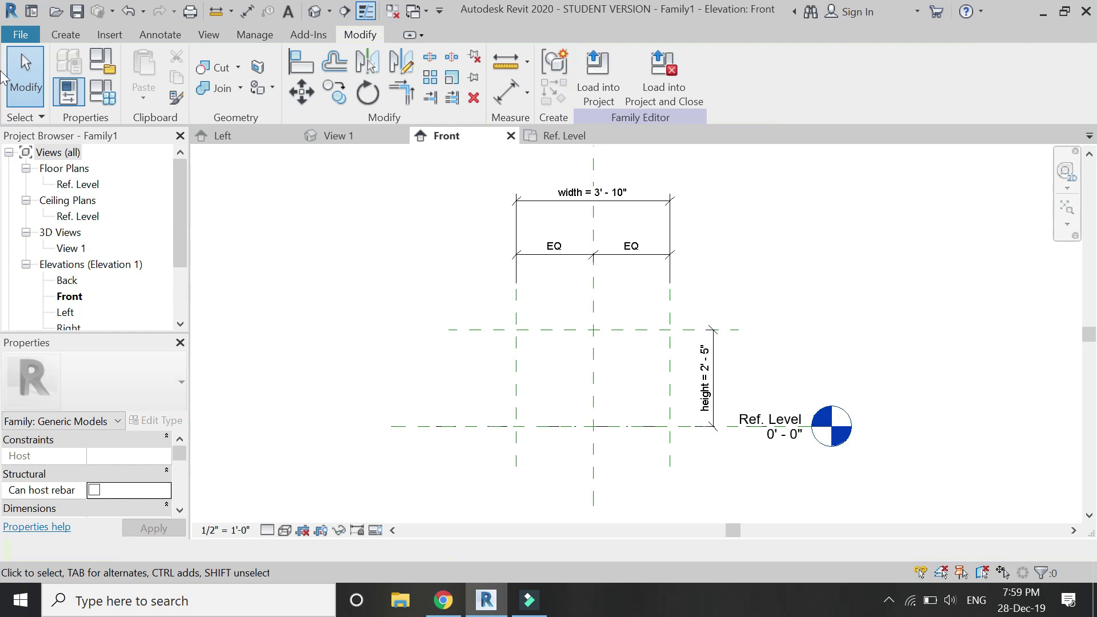
- In Family Types, change width to 2' - 6" and height to 2' - 8"
{"action": "left_click", "coordinate": [95, 91]}
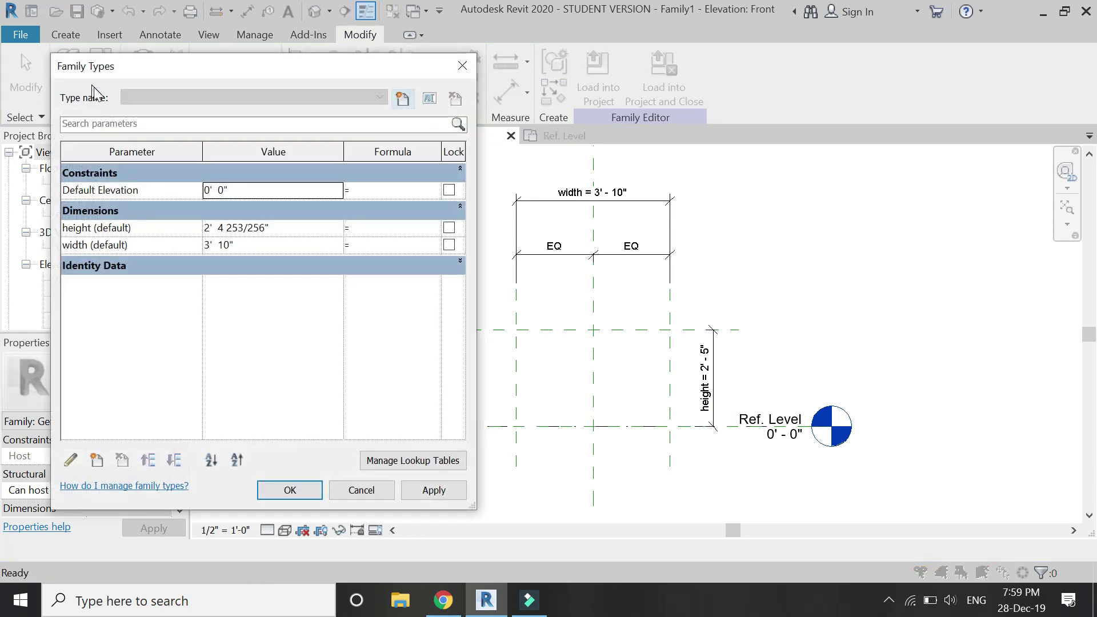
{"action": "left_click", "coordinate": [262, 247]}
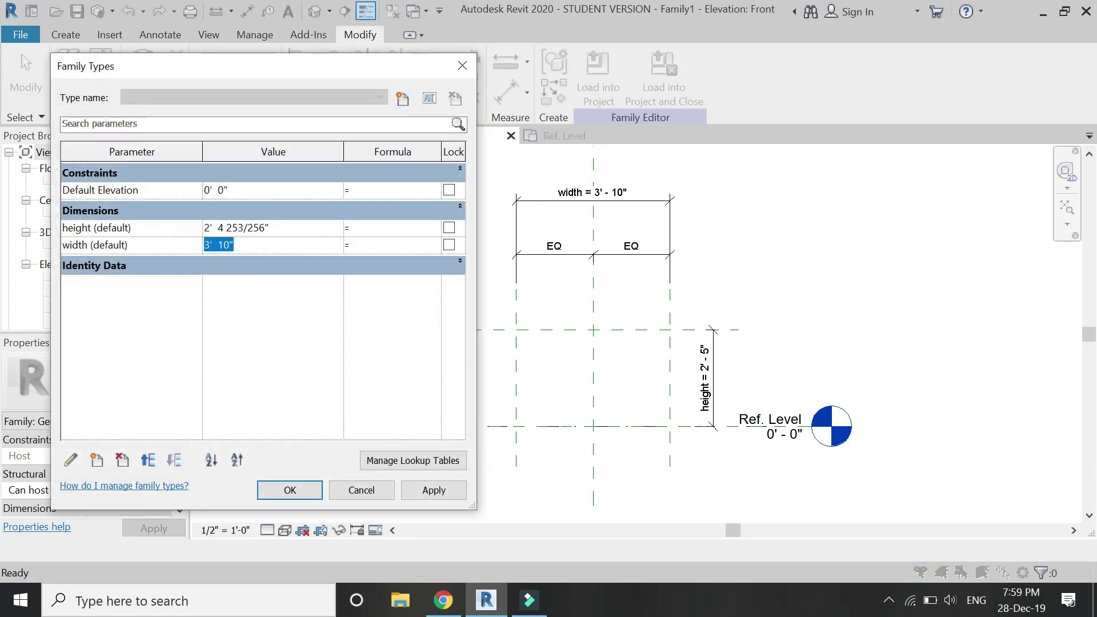
{"action": "type", "text": "2"}
{"action": "left_click", "coordinate": [432, 490]}
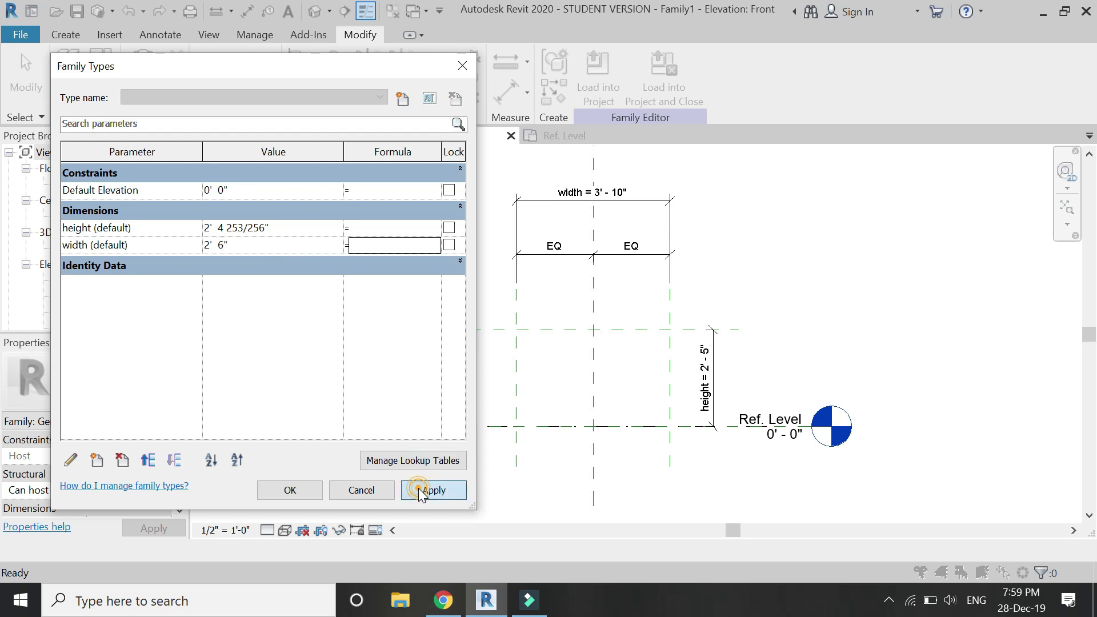
{"action": "left_click", "coordinate": [292, 233]}
{"action": "type", "text": "2'  8"}
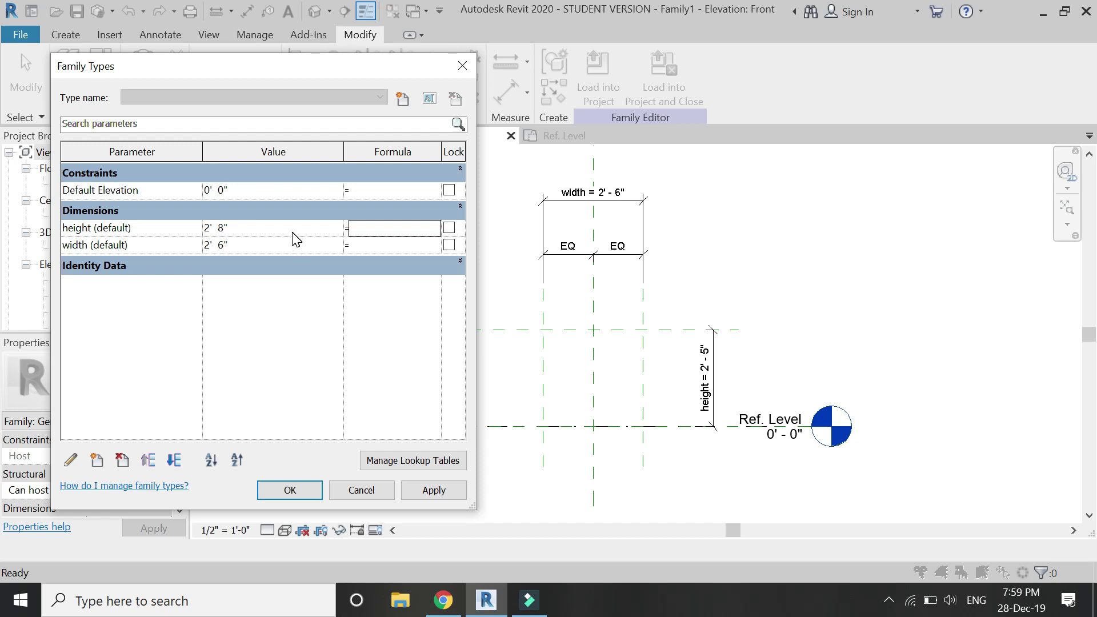
{"action": "left_click", "coordinate": [314, 490]}
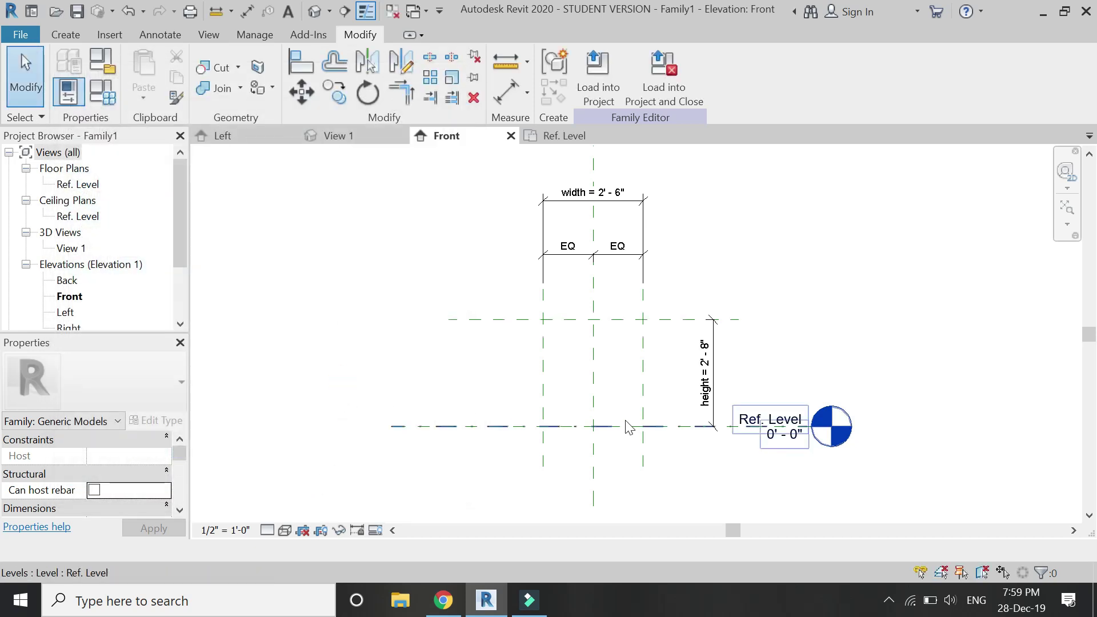
- Draw a vertical reference plane beside the left plane and a horizontal one just below the top plane
{"action": "scroll", "coordinate": [666, 375], "scroll_direction": "up", "scroll_amount": 2}
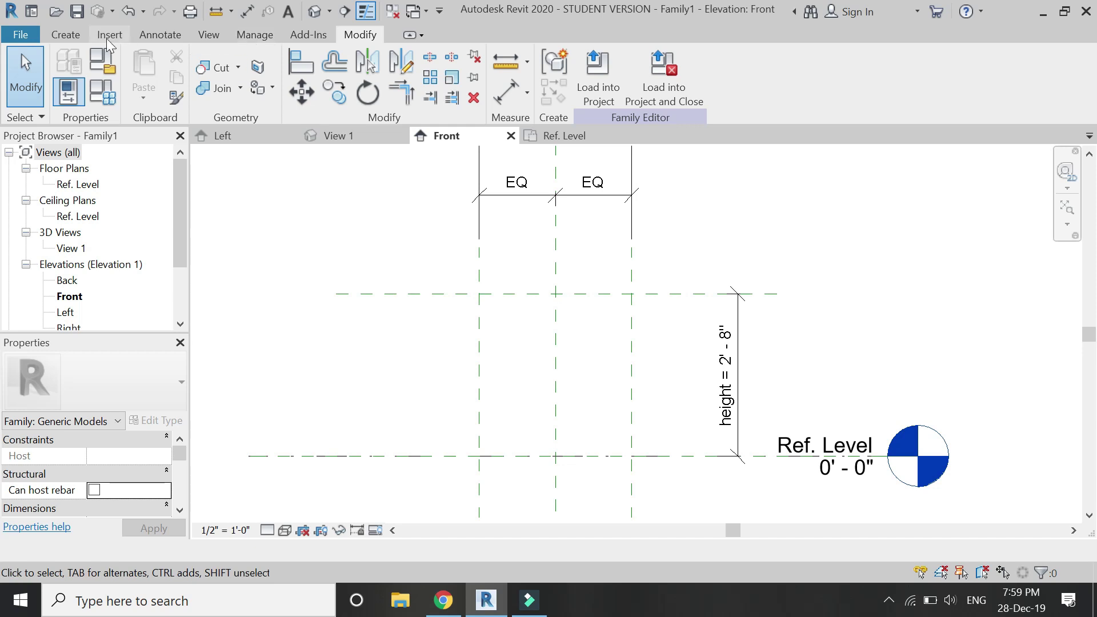
{"action": "left_click", "coordinate": [74, 33]}
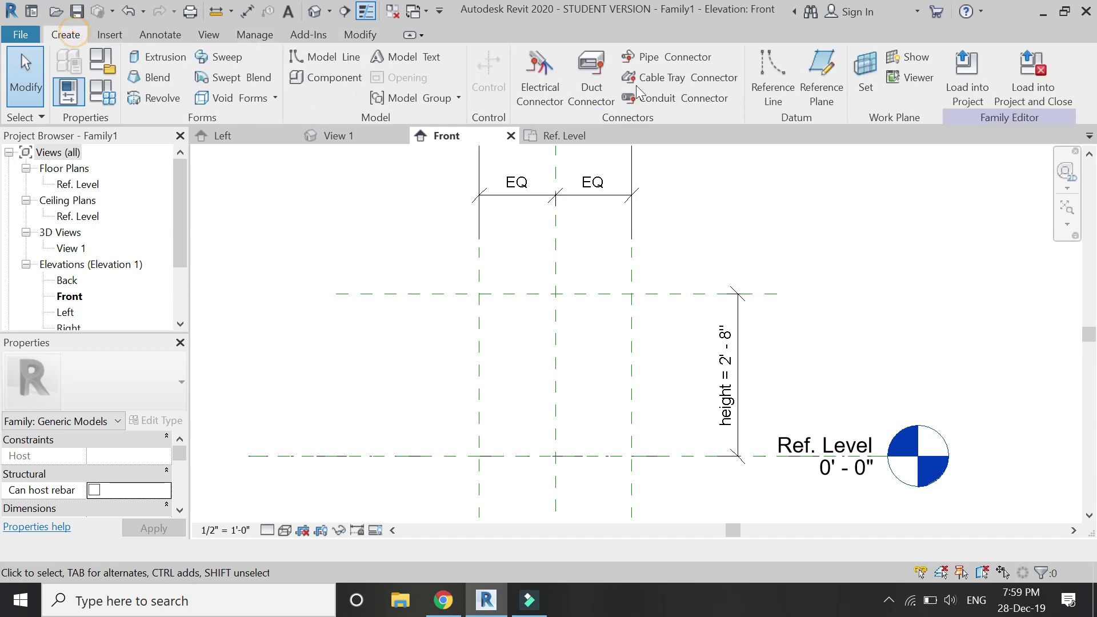
{"action": "left_click", "coordinate": [821, 72]}
{"action": "left_click", "coordinate": [467, 269]}
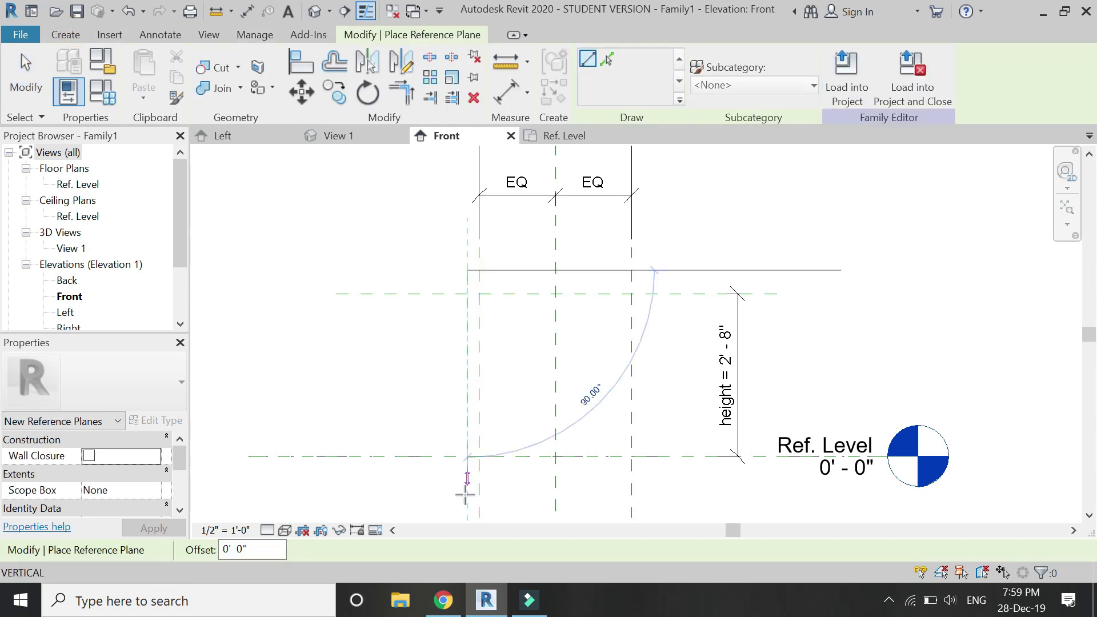
{"action": "left_click", "coordinate": [466, 498]}
{"action": "left_click", "coordinate": [433, 301]}
{"action": "left_click", "coordinate": [689, 301]}
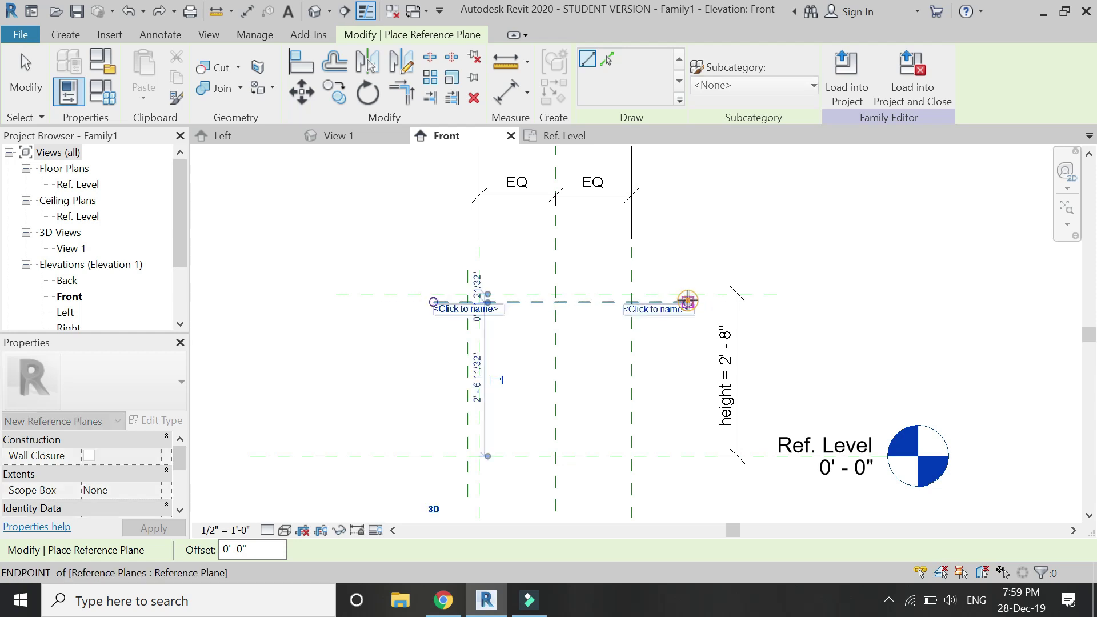
{"action": "left_click", "coordinate": [476, 296]}
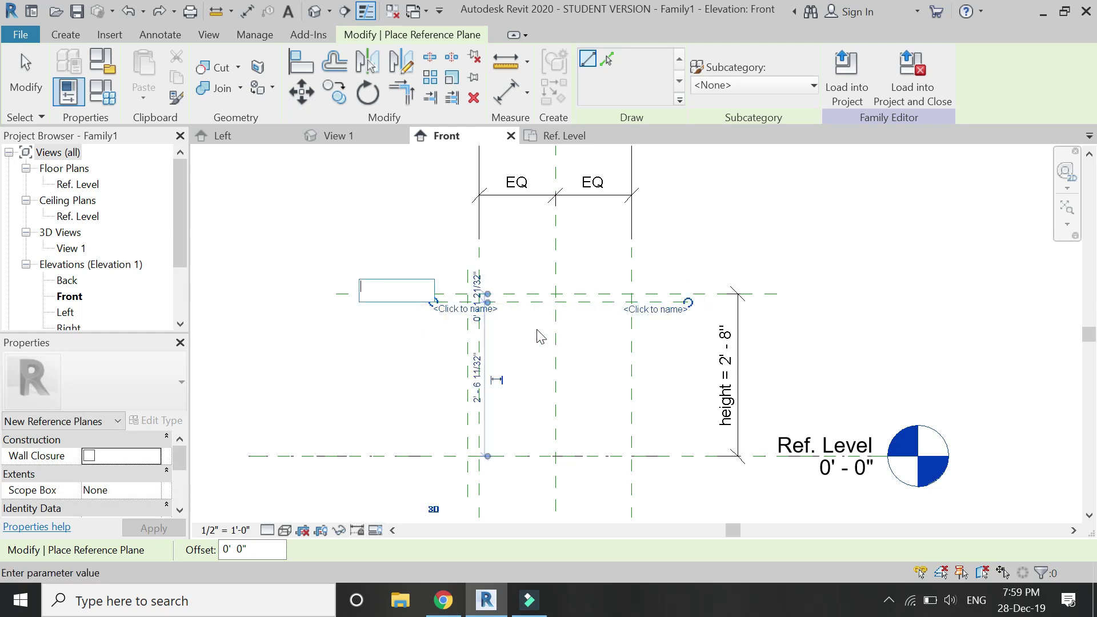
{"action": "key", "text": "Escape"}
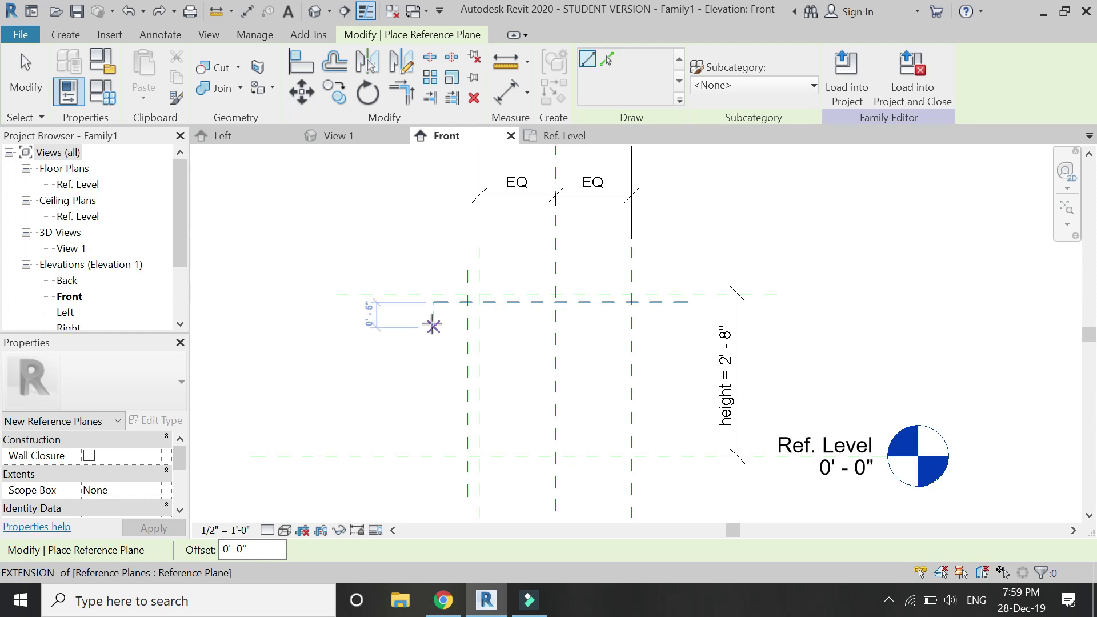
- Add offset reference planes near the top, beside the right plane and just above Ref. Level
{"action": "left_click", "coordinate": [435, 319]}
{"action": "left_click", "coordinate": [688, 317]}
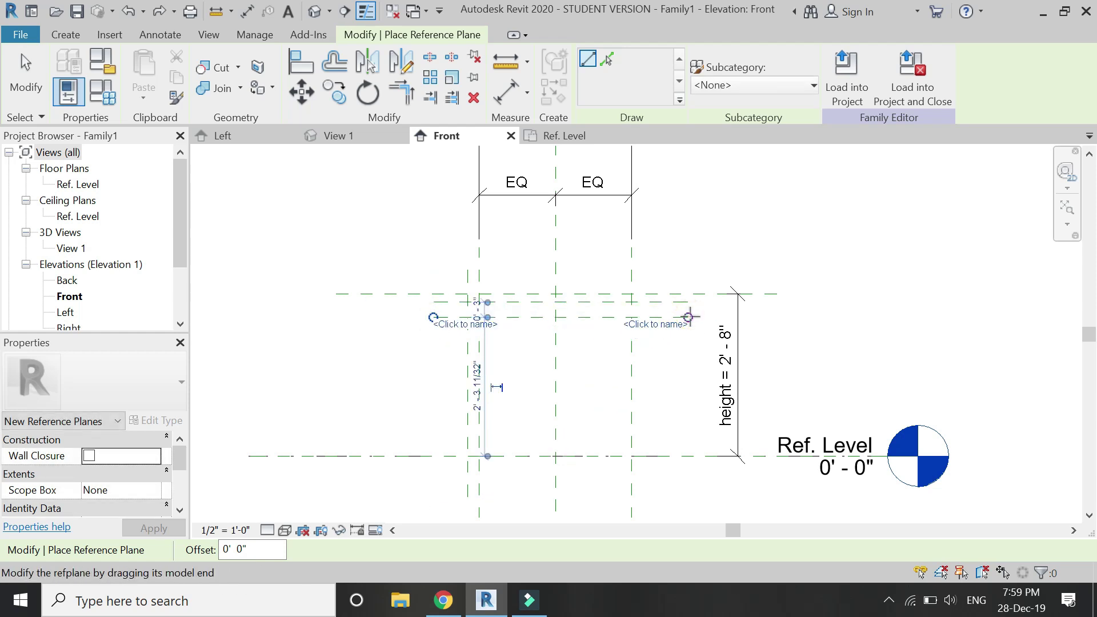
{"action": "left_click", "coordinate": [647, 270]}
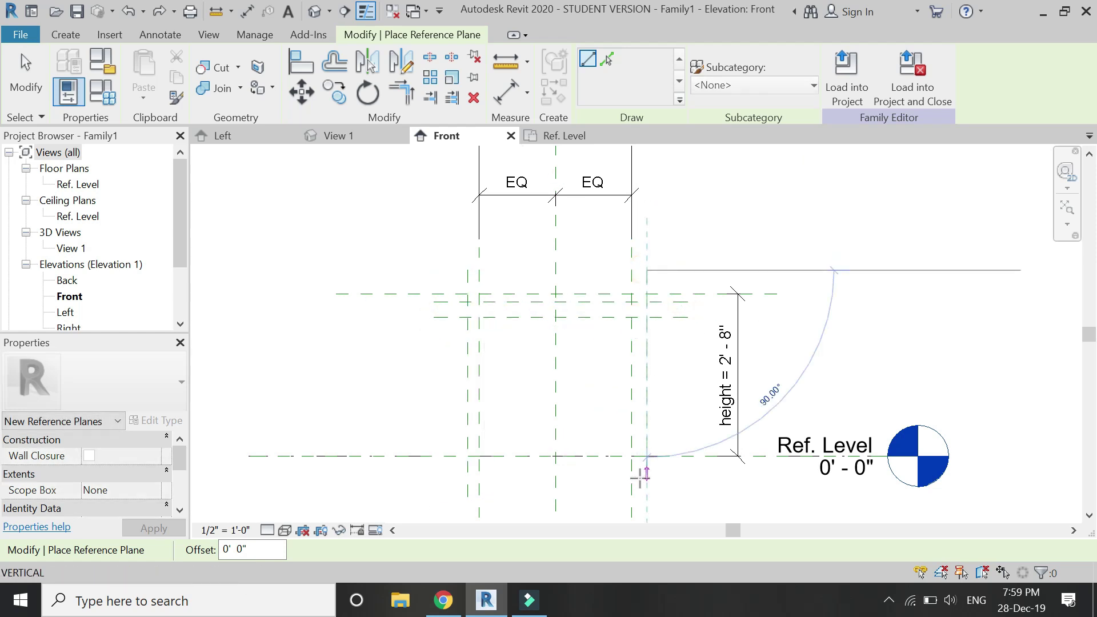
{"action": "left_click", "coordinate": [645, 487]}
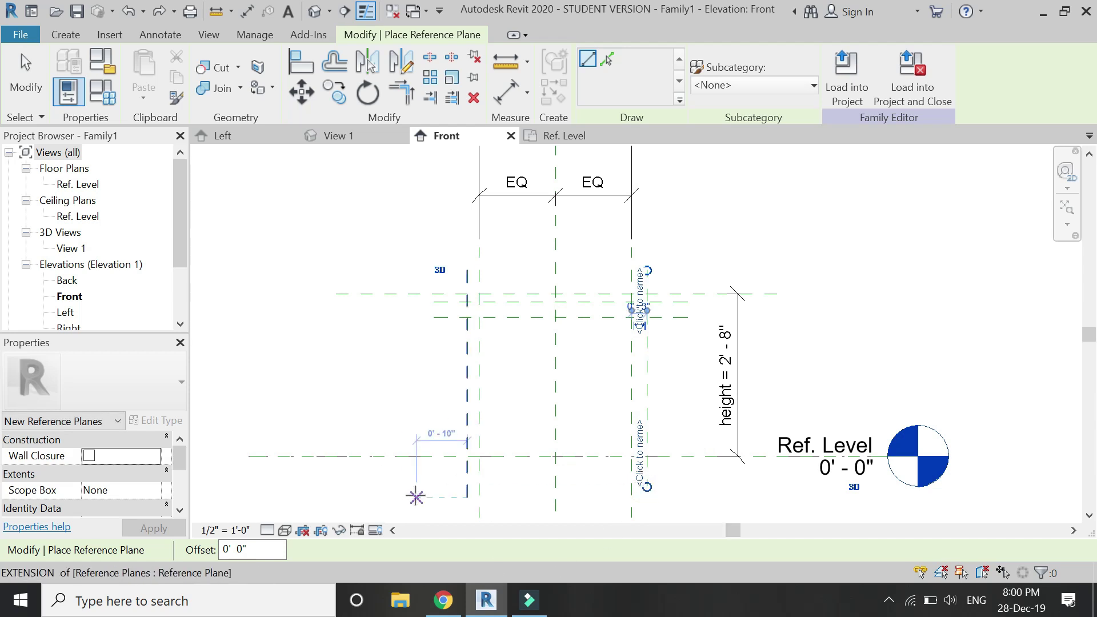
{"action": "left_click", "coordinate": [419, 440]}
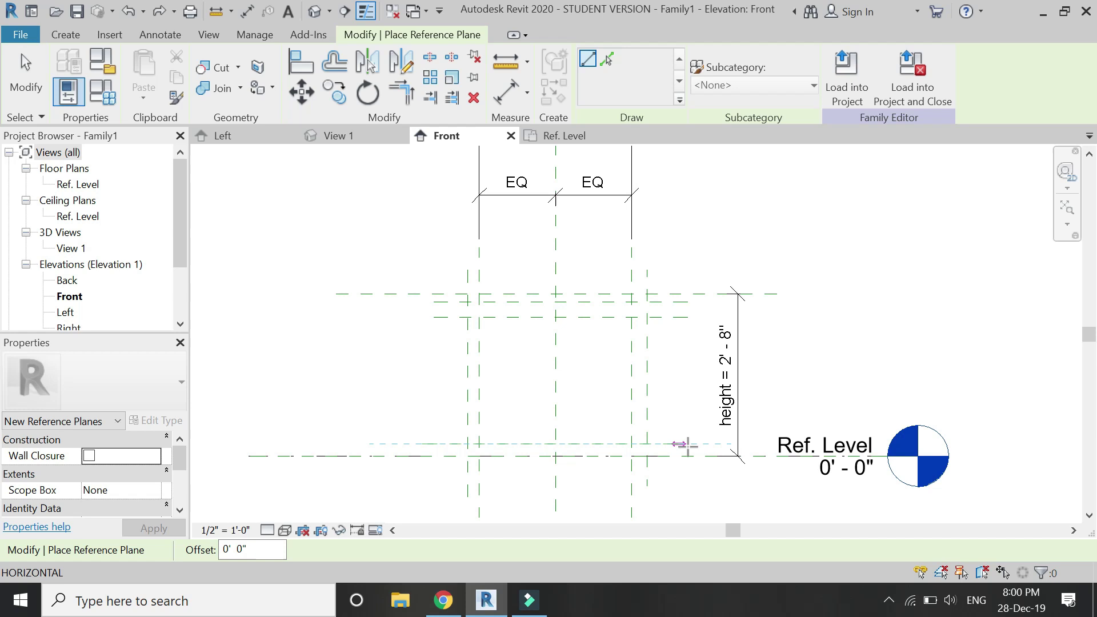
{"action": "left_click", "coordinate": [693, 441]}
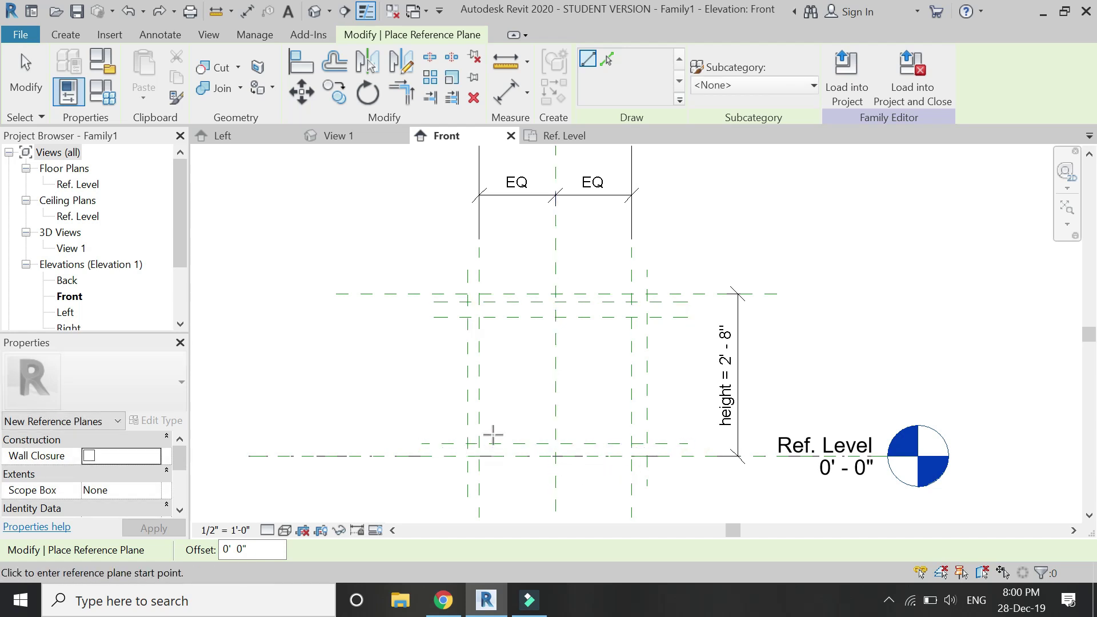
{"action": "key", "text": "Escape"}
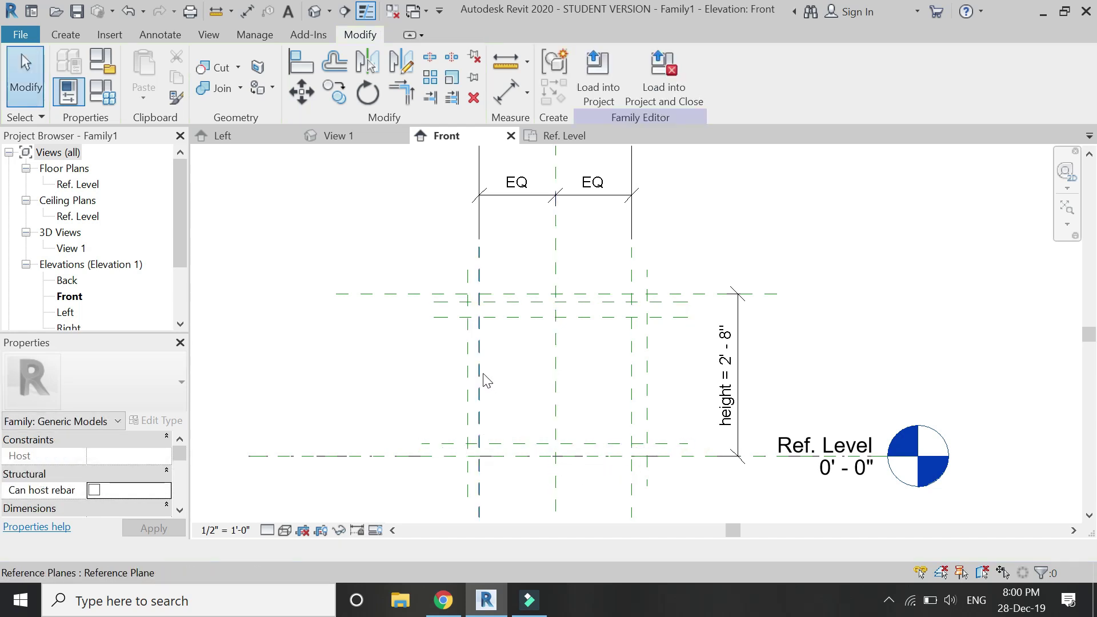
{"action": "left_click", "coordinate": [505, 94]}
- Dimension the left pair (2 11/32"), right pair (0' - 3") and bottom pair to Ref. Level (0' - 2 7/16")
{"action": "scroll", "coordinate": [544, 404], "scroll_direction": "up", "scroll_amount": 1}
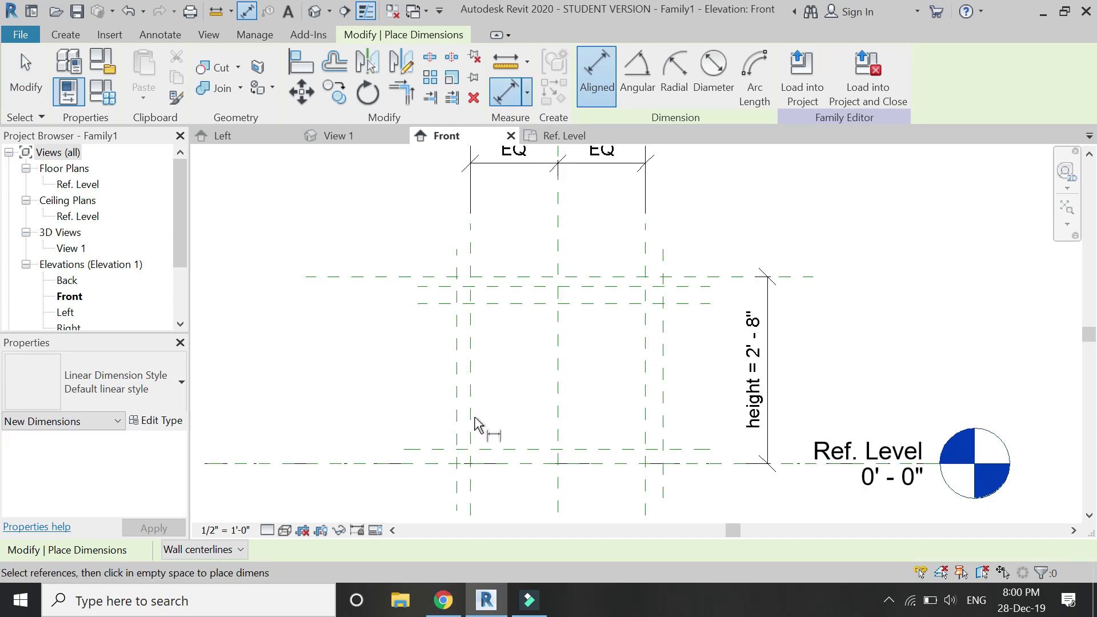
{"action": "left_click", "coordinate": [478, 413]}
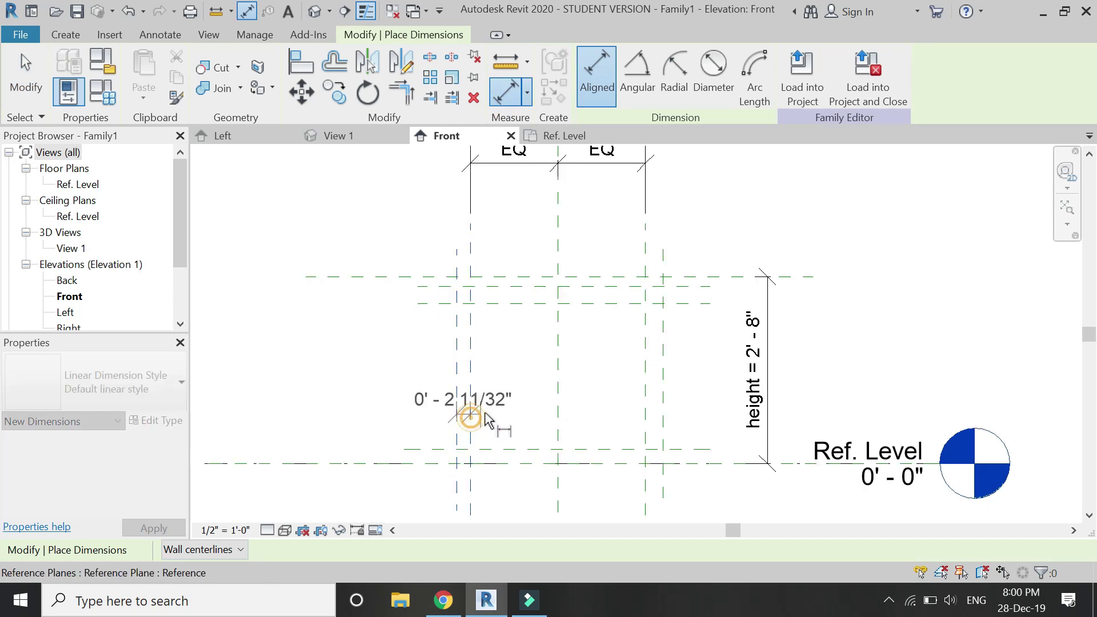
{"action": "left_click", "coordinate": [645, 403]}
{"action": "left_click", "coordinate": [663, 403]}
{"action": "left_click", "coordinate": [697, 394]}
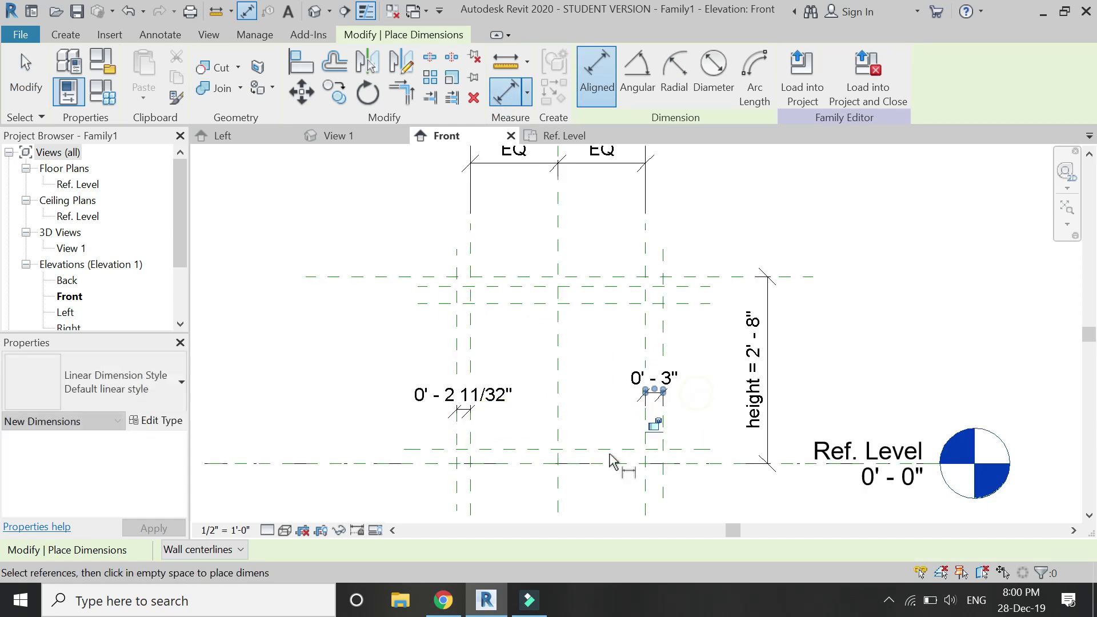
{"action": "left_click", "coordinate": [563, 451]}
{"action": "left_click", "coordinate": [575, 463]}
{"action": "left_click", "coordinate": [380, 427]}
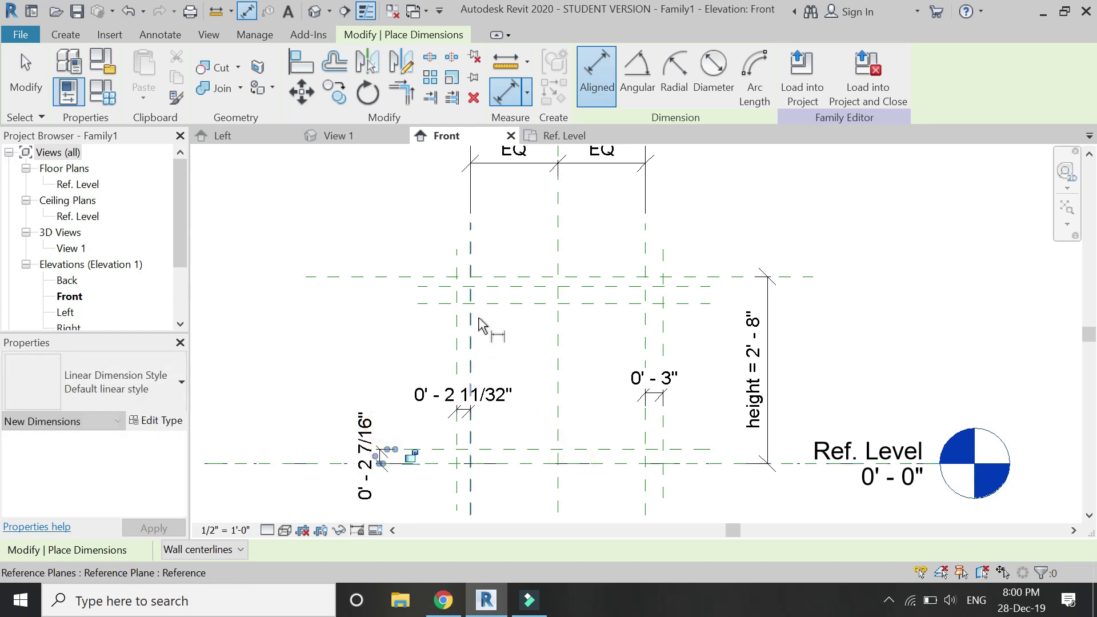
- Dimension the top plane pairs at 0' - 1 21/32" and 0' - 3"
{"action": "left_click", "coordinate": [495, 285]}
{"action": "left_click", "coordinate": [495, 277]}
{"action": "left_click", "coordinate": [356, 306]}
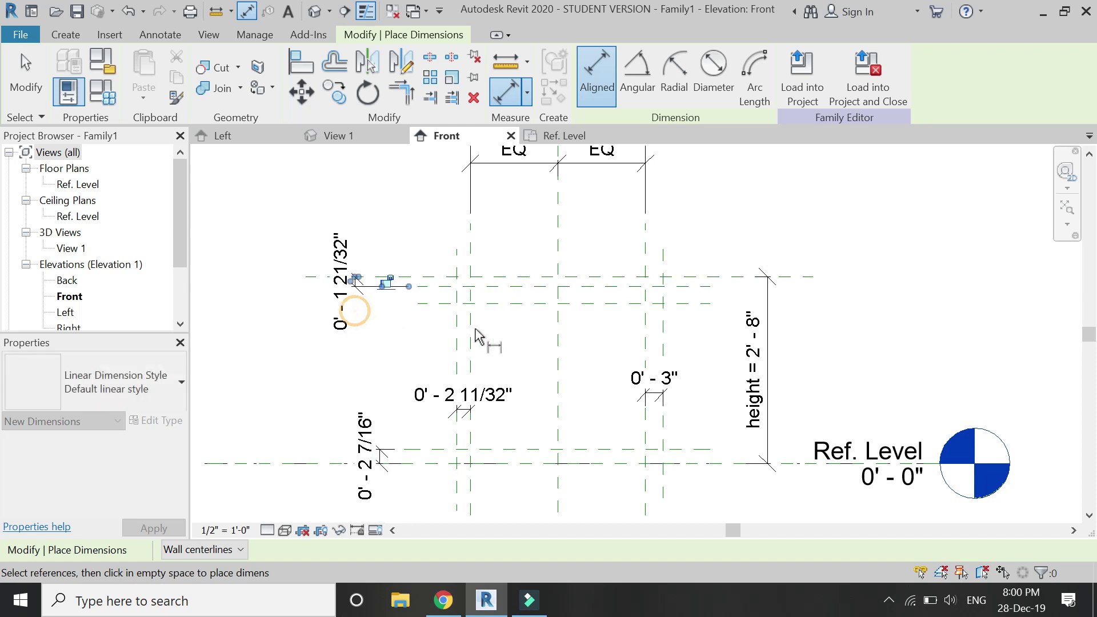
{"action": "left_click", "coordinate": [505, 285]}
{"action": "left_click", "coordinate": [505, 302]}
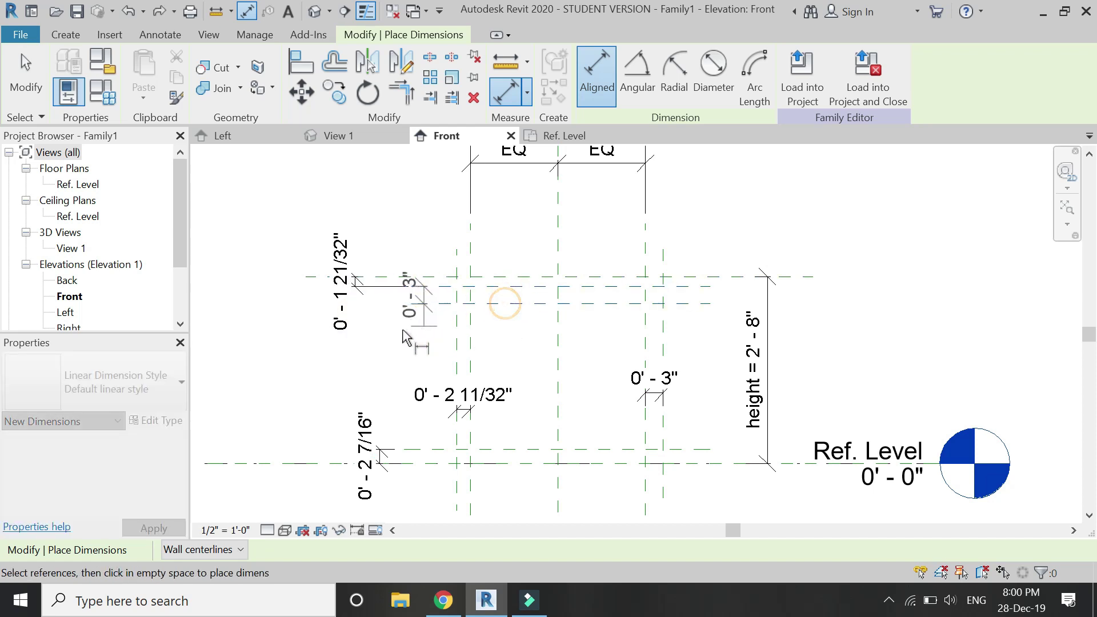
{"action": "left_click", "coordinate": [364, 338]}
{"action": "key", "text": "Escape"}
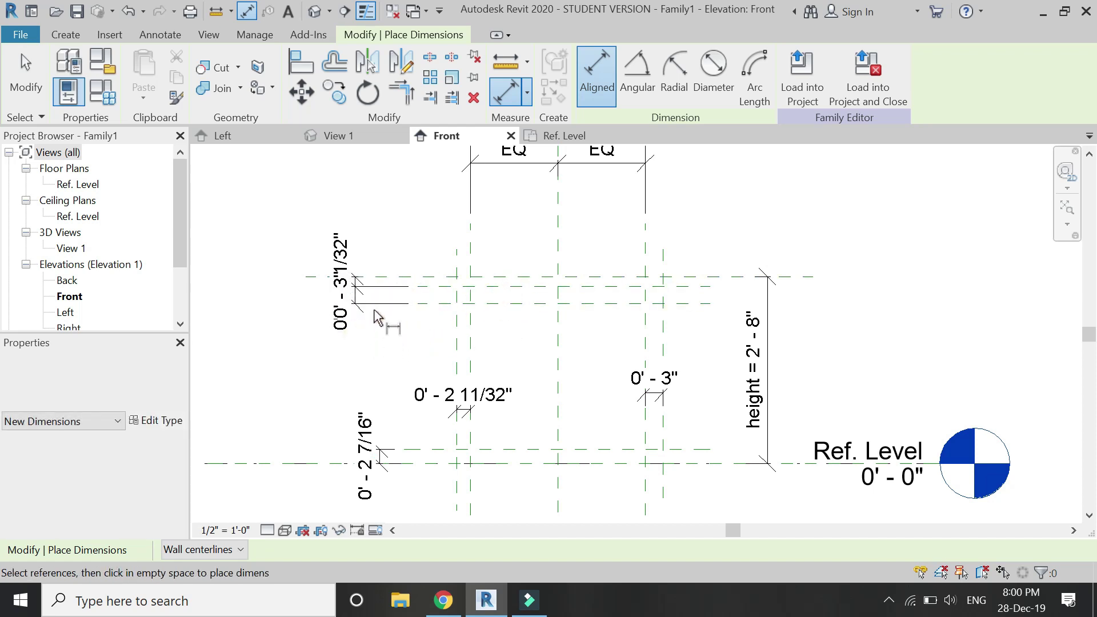
{"action": "key", "text": "Escape"}
- Label the 0' - 1 21/32" dimension with a new granite thickness parameter
{"action": "left_click", "coordinate": [350, 245]}
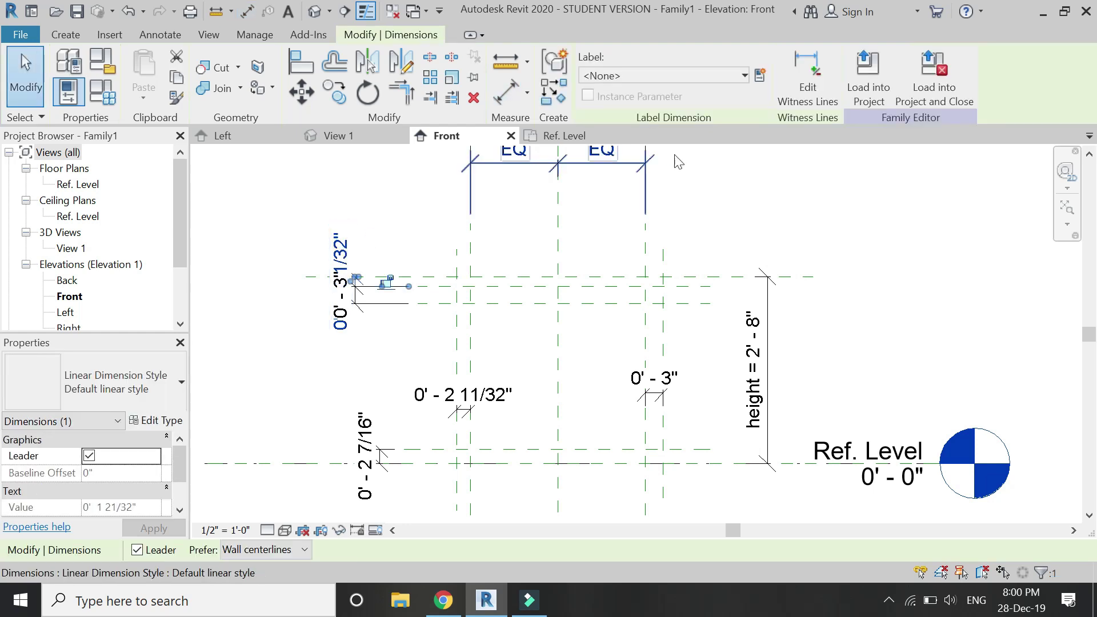
{"action": "left_click", "coordinate": [761, 80]}
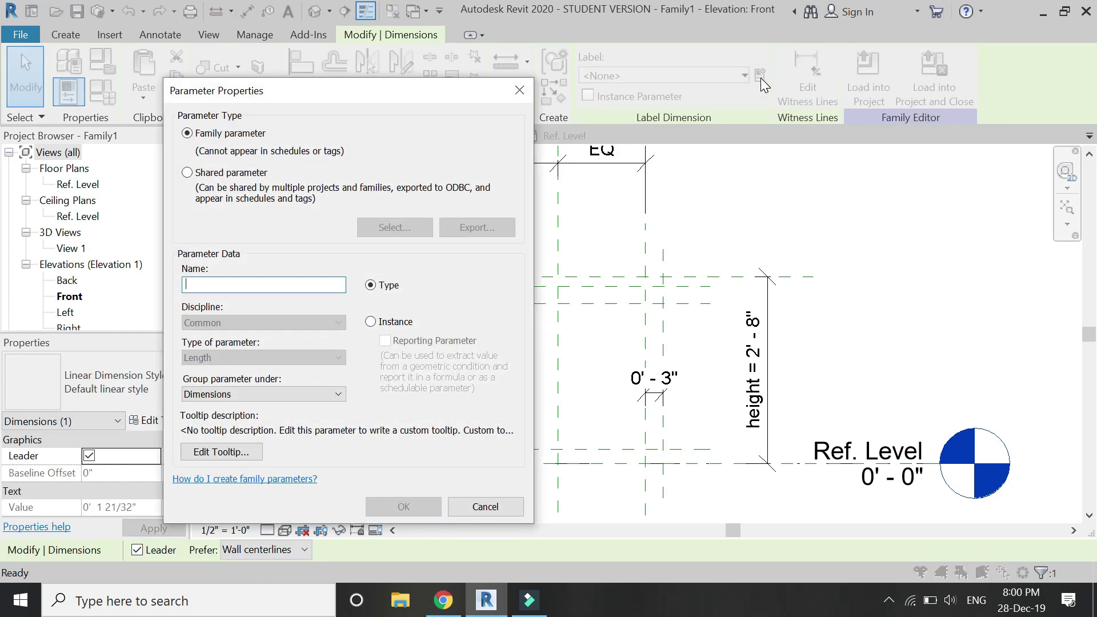
{"action": "type", "text": "granite thickness"}
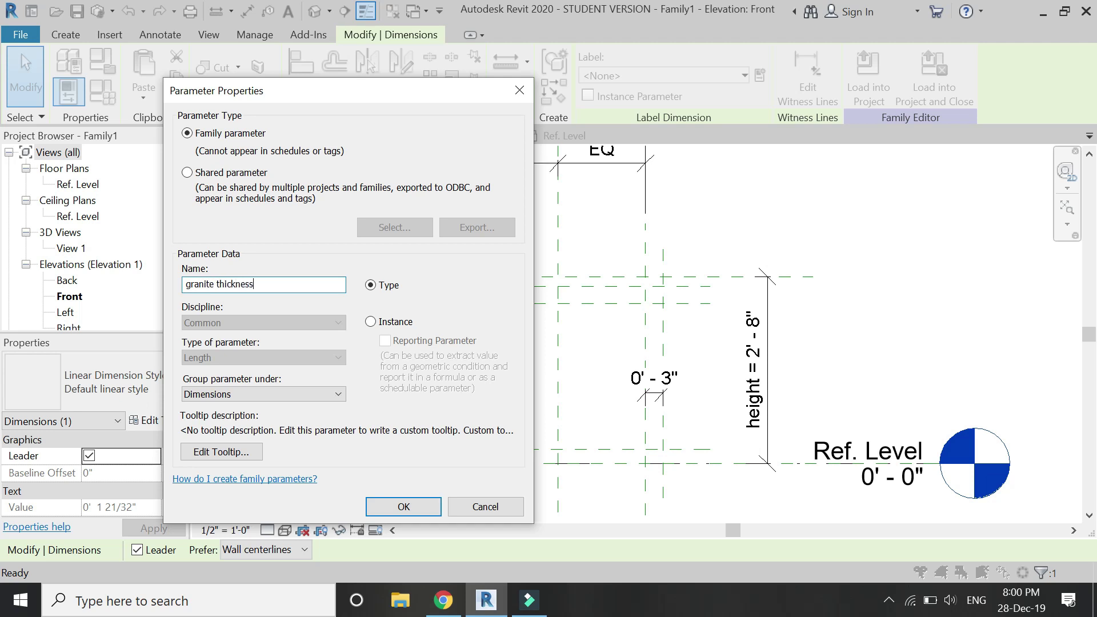
{"action": "key", "text": "Return"}
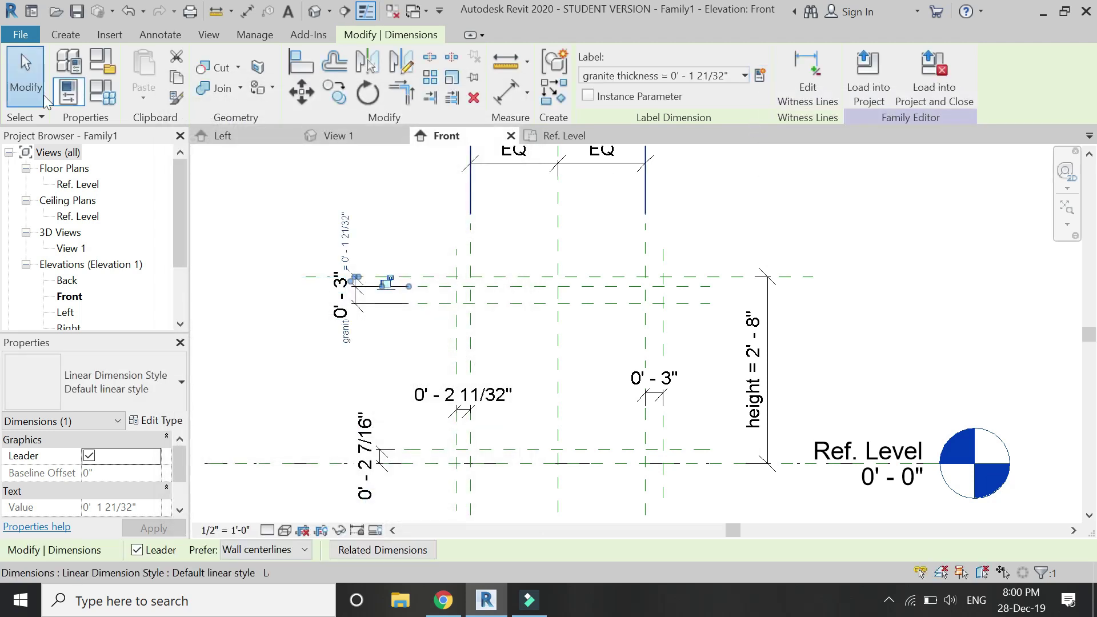
- Set granite thickness to 1/2" in Family Types
{"action": "left_click", "coordinate": [103, 93]}
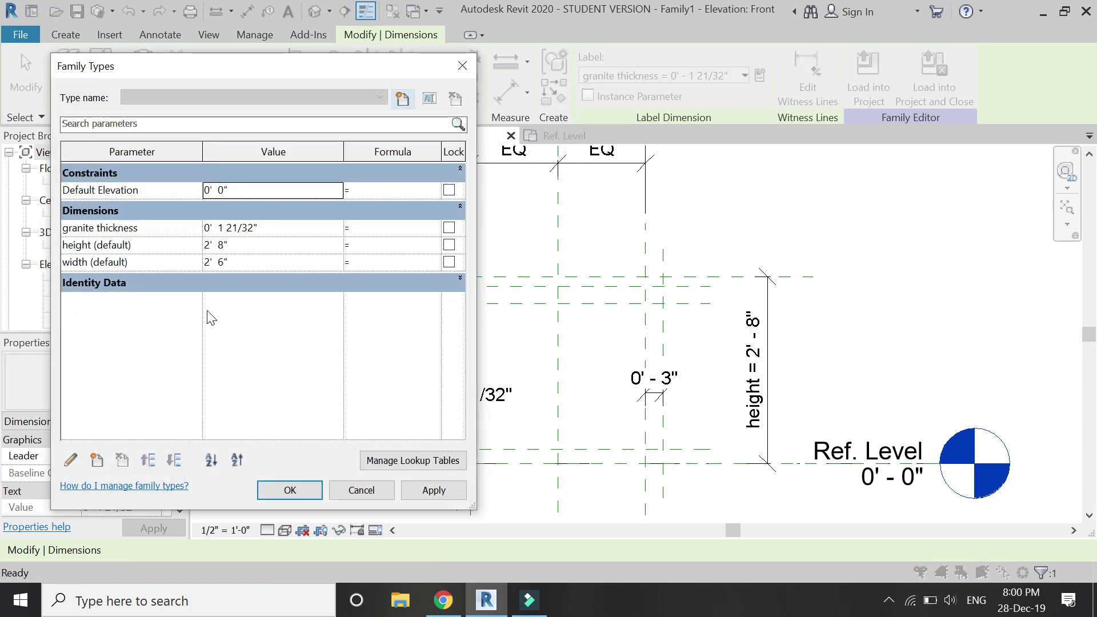
{"action": "left_click", "coordinate": [282, 227]}
{"action": "type", "text": "1"}
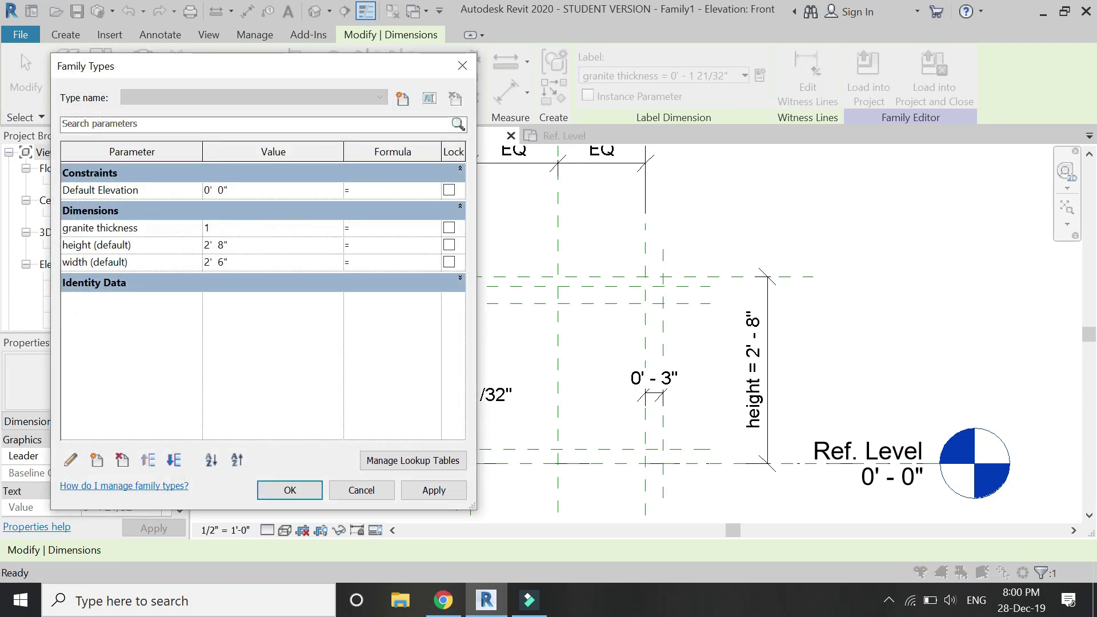
{"action": "type", "text": "/2\""}
{"action": "key", "text": "Tab"}
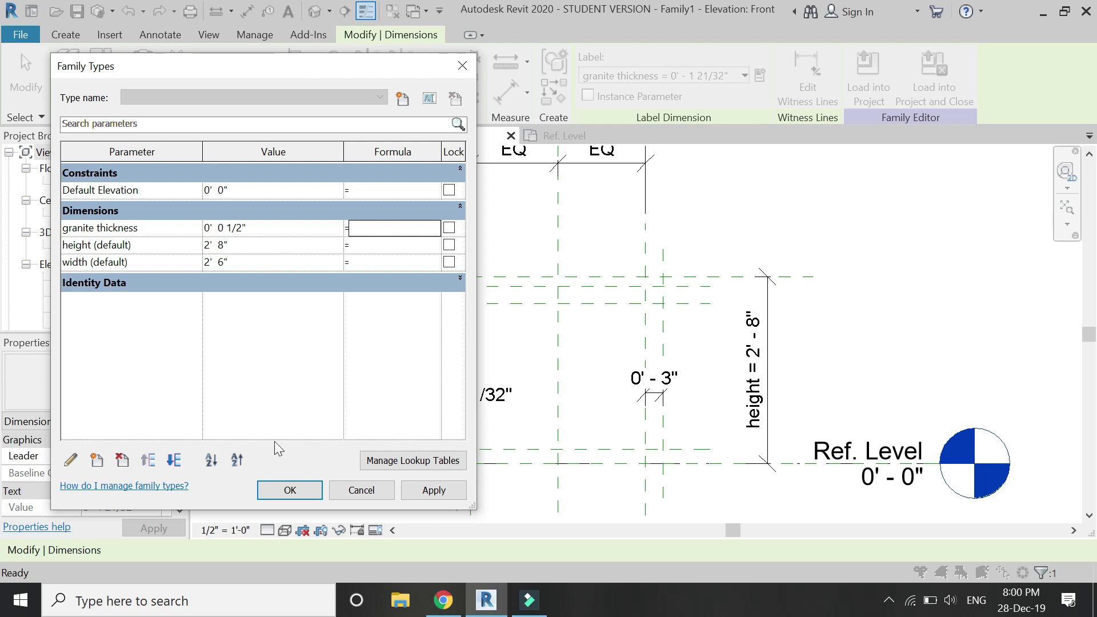
{"action": "left_click", "coordinate": [300, 490]}
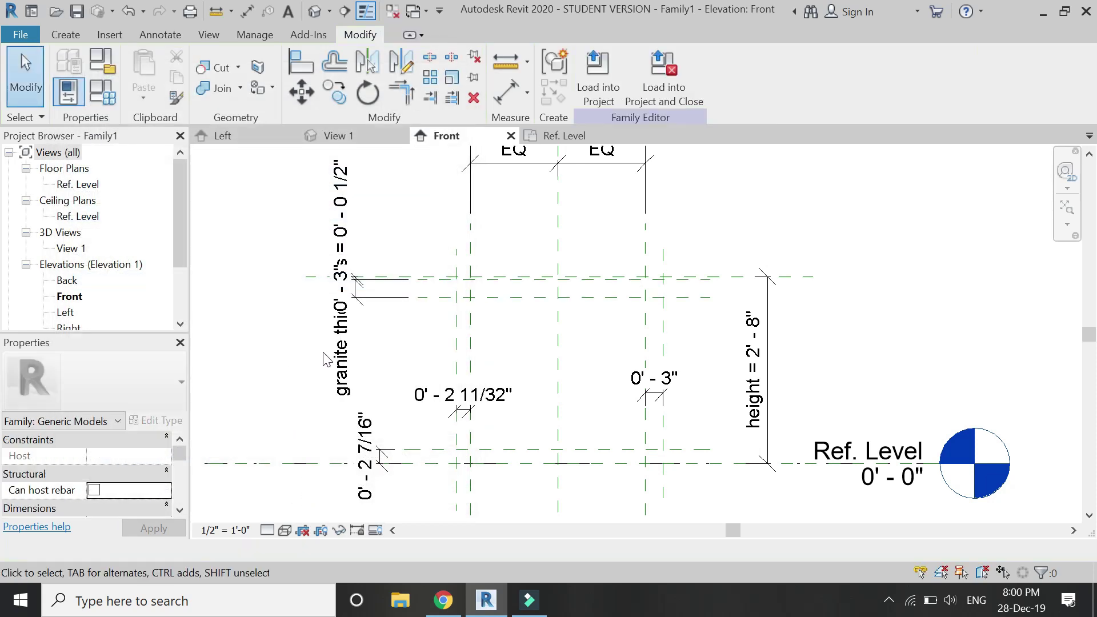
- Label the four remaining offset dimensions with a new sheet thickness parameter
{"action": "left_click", "coordinate": [345, 160]}
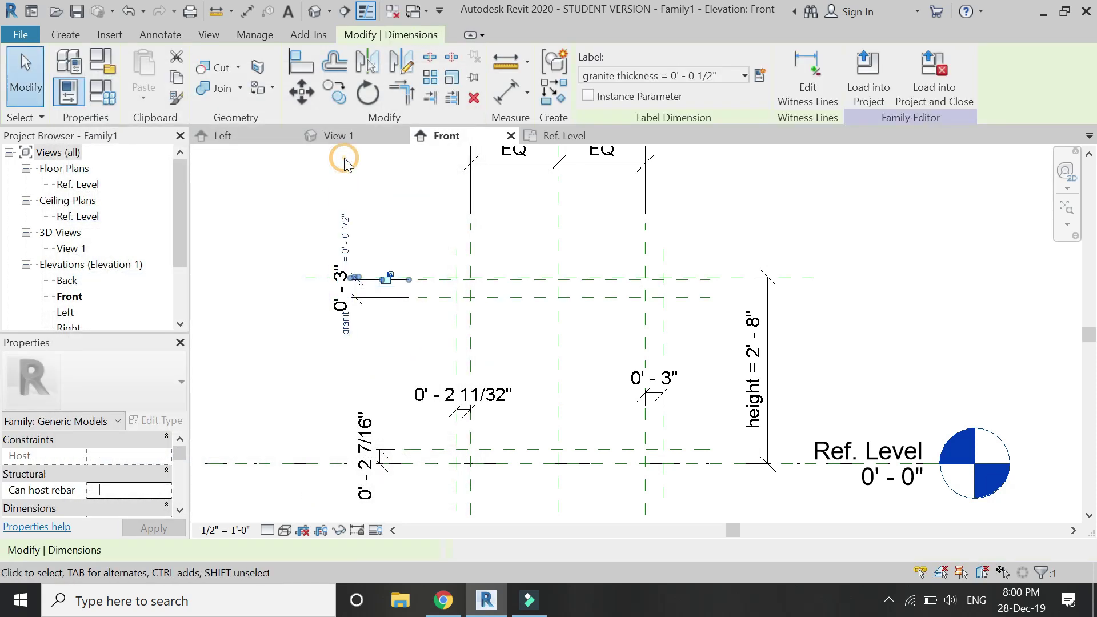
{"action": "left_click", "coordinate": [391, 292]}
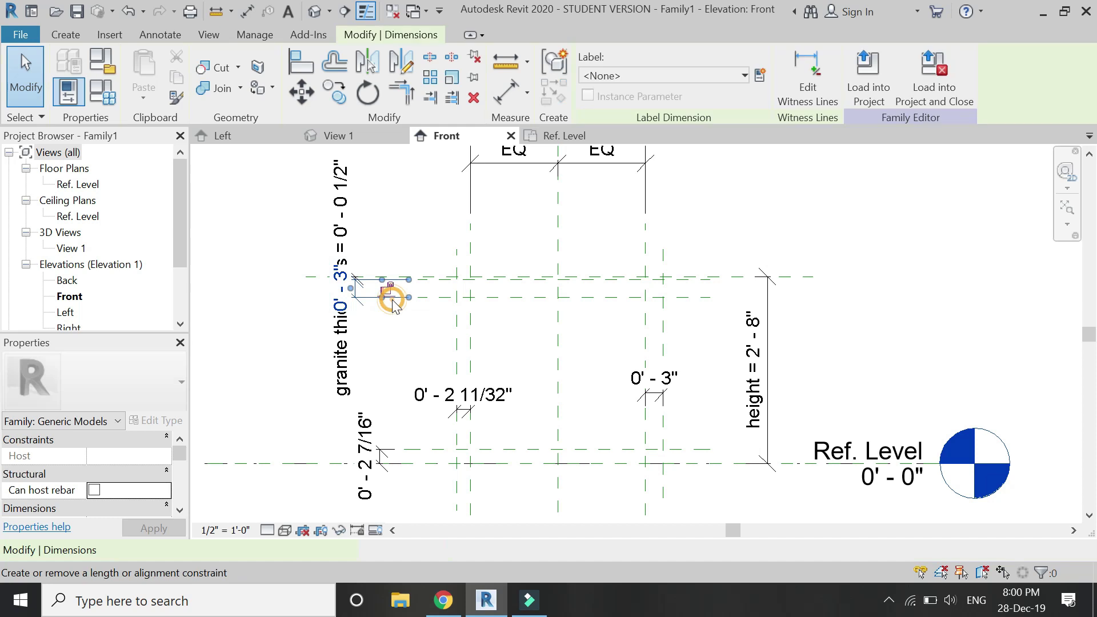
{"action": "left_click", "coordinate": [421, 403]}
{"action": "left_click", "coordinate": [649, 379], "text": "ctrl"}
{"action": "left_click", "coordinate": [374, 428], "text": "ctrl"}
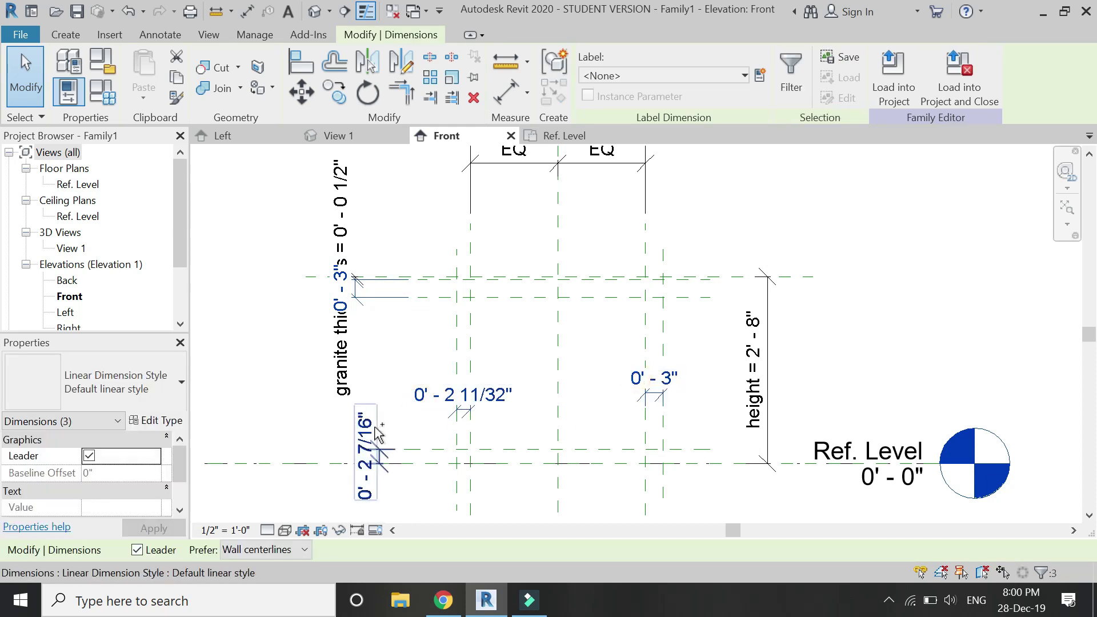
{"action": "left_click", "coordinate": [374, 432], "text": "ctrl"}
{"action": "left_click", "coordinate": [758, 73]}
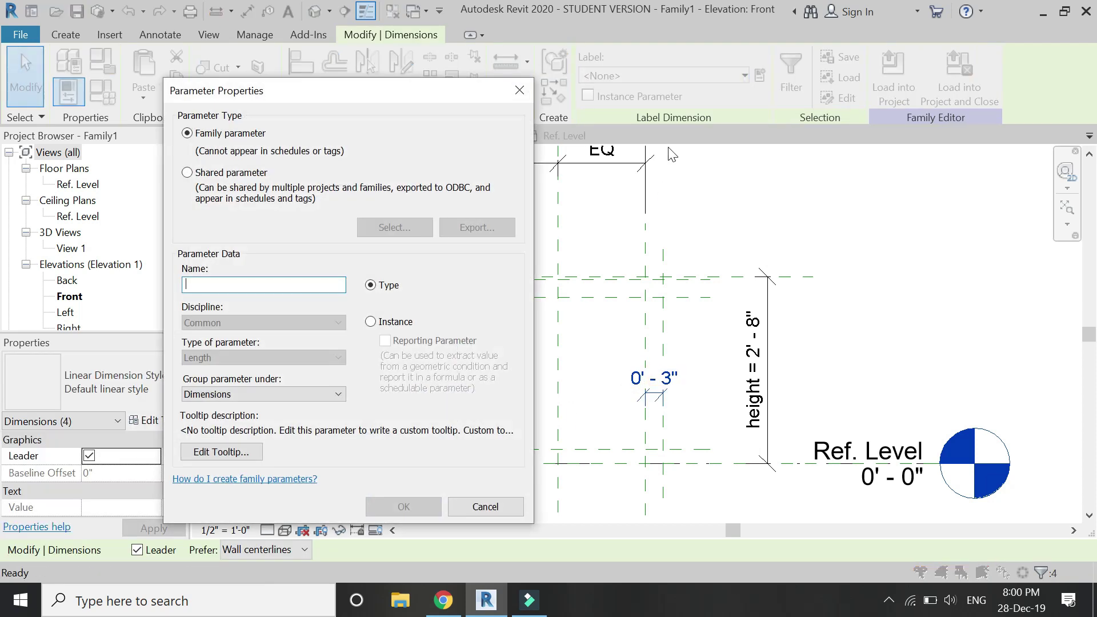
{"action": "type", "text": "sheet thickness"}
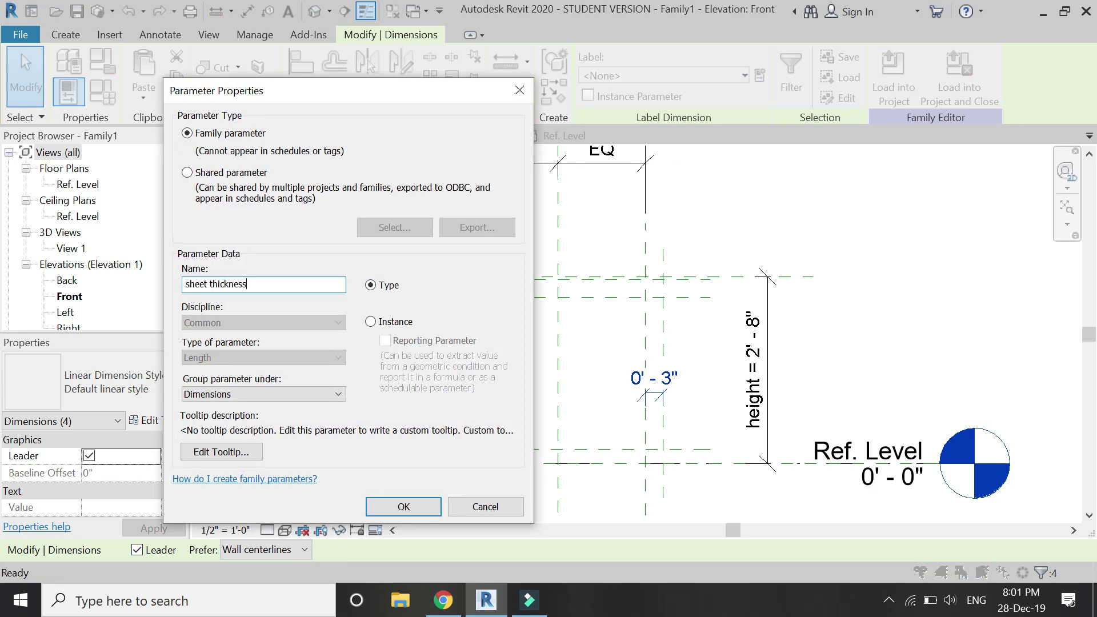
{"action": "key", "text": "Return"}
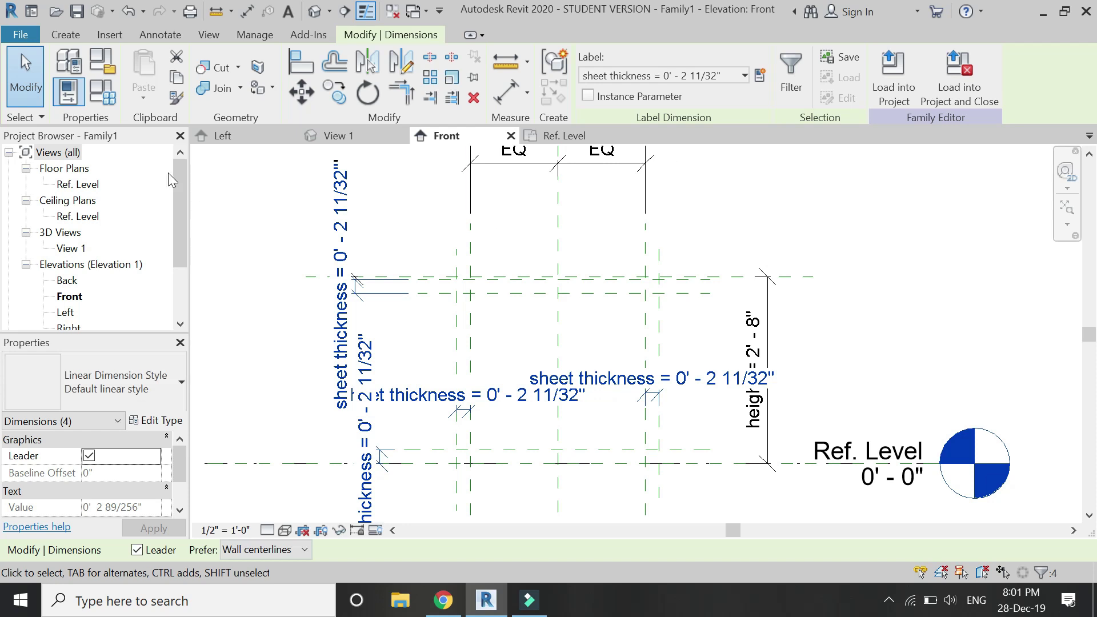
- Set sheet thickness to 1" in Family Types
{"action": "left_click", "coordinate": [105, 87]}
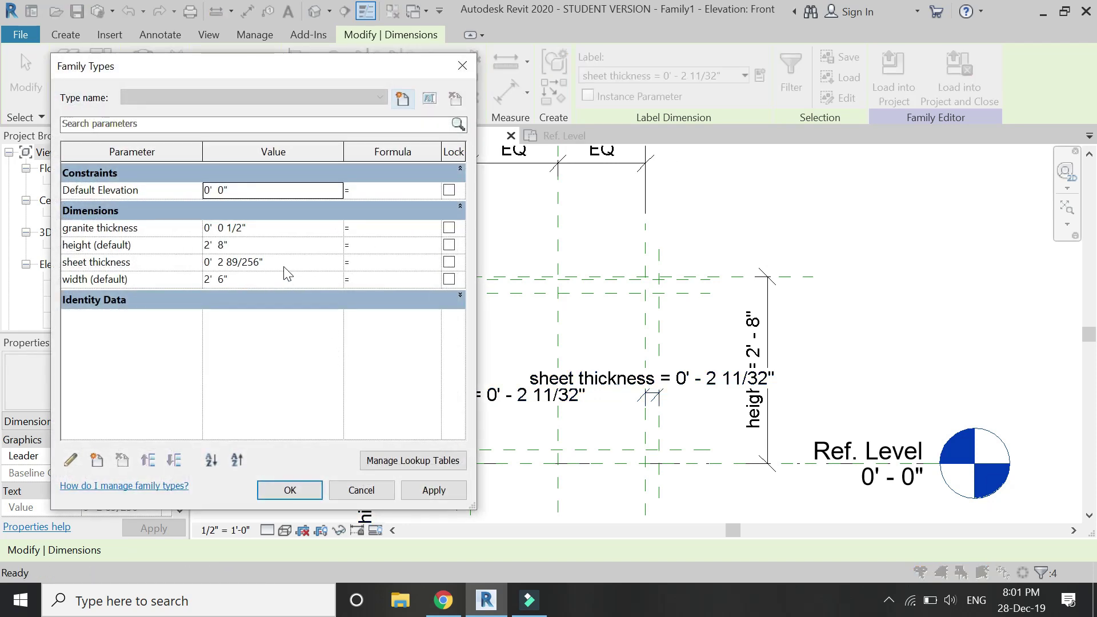
{"action": "left_click", "coordinate": [283, 262]}
{"action": "key", "text": "BackSpace"}
{"action": "type", "text": "1"}
{"action": "key", "text": "Tab"}
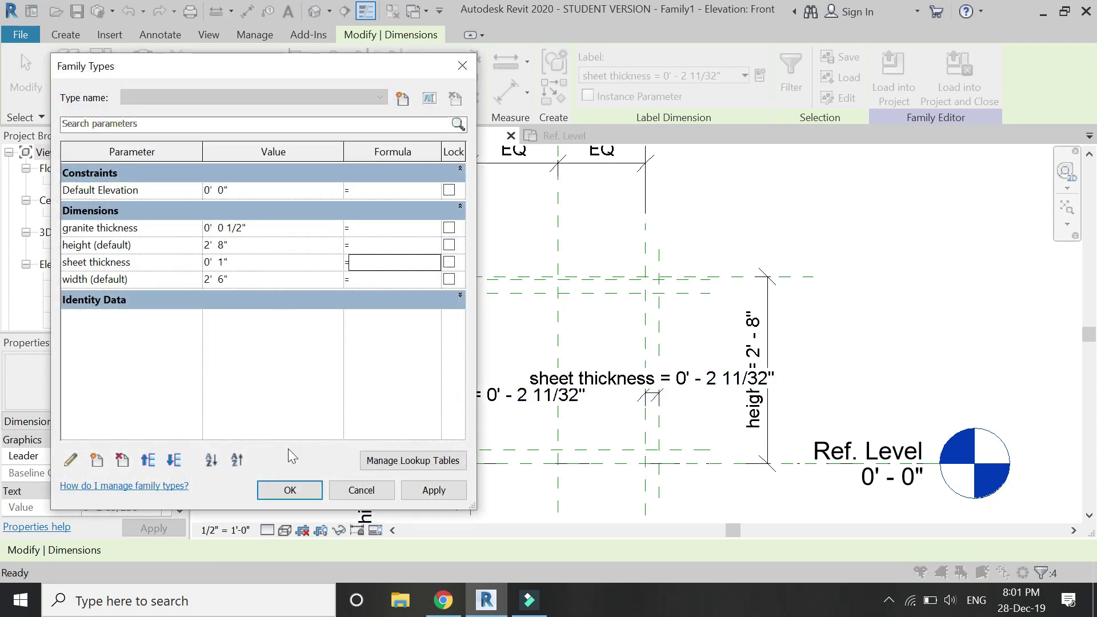
{"action": "left_click", "coordinate": [290, 490]}
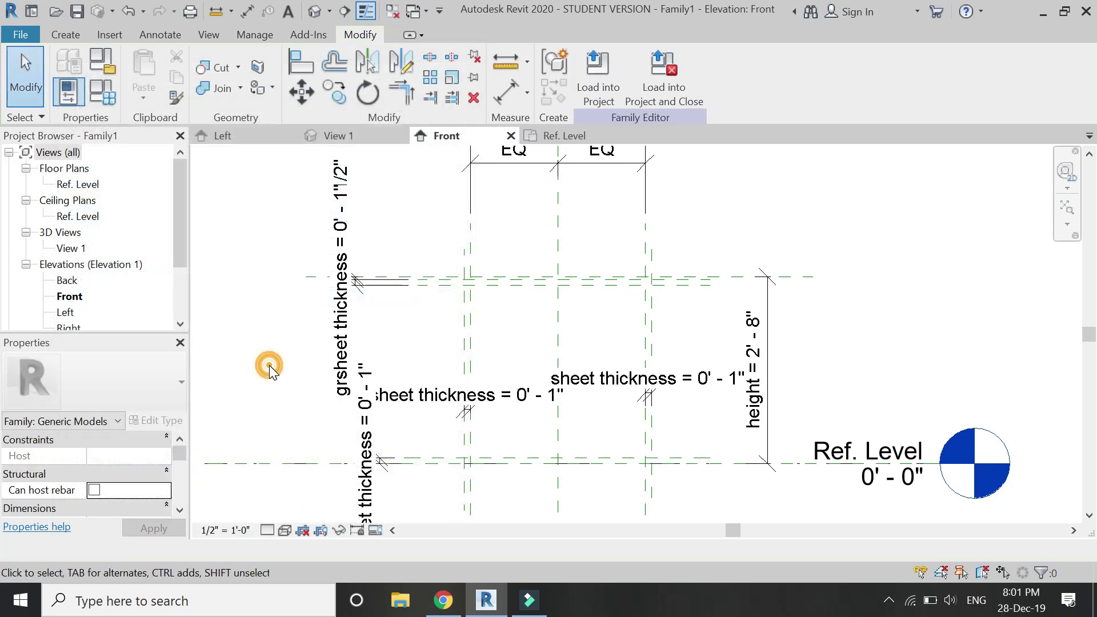
{"action": "left_click", "coordinate": [225, 530]}
- Set the view scale to 6" = 1'-0" and draw three horizontal reference planes between top and bottom
{"action": "left_click", "coordinate": [263, 47]}
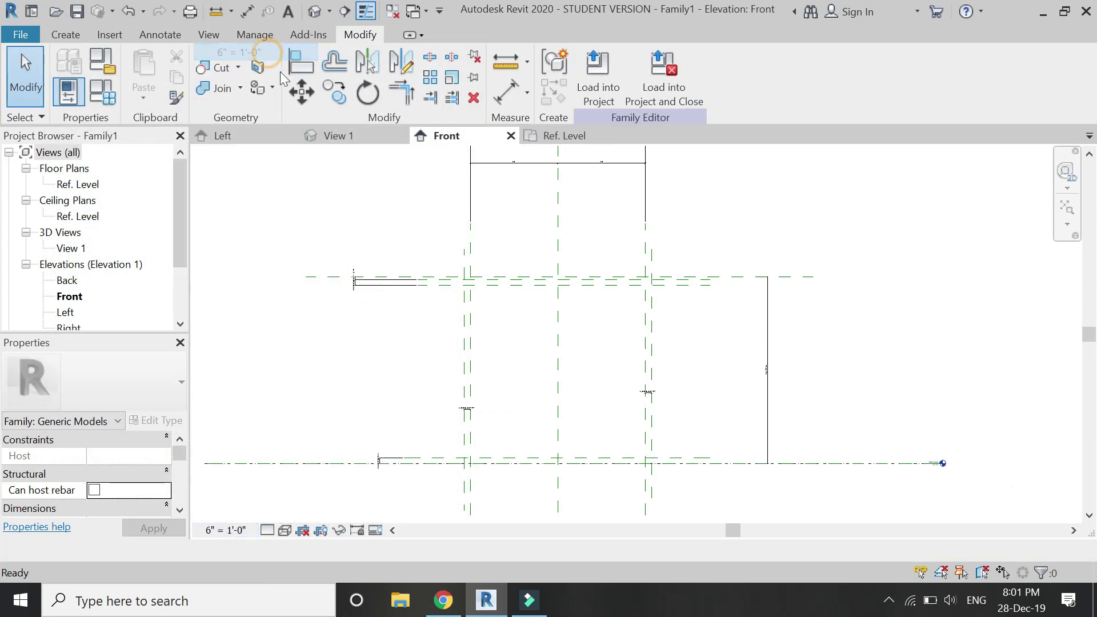
{"action": "left_click", "coordinate": [58, 35]}
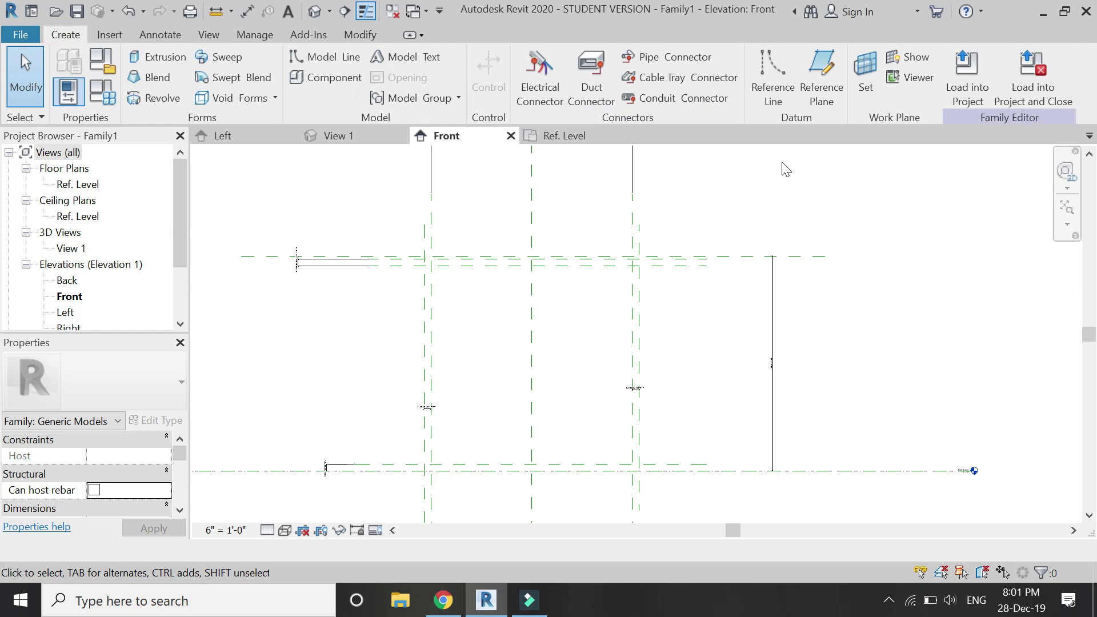
{"action": "left_click", "coordinate": [812, 71]}
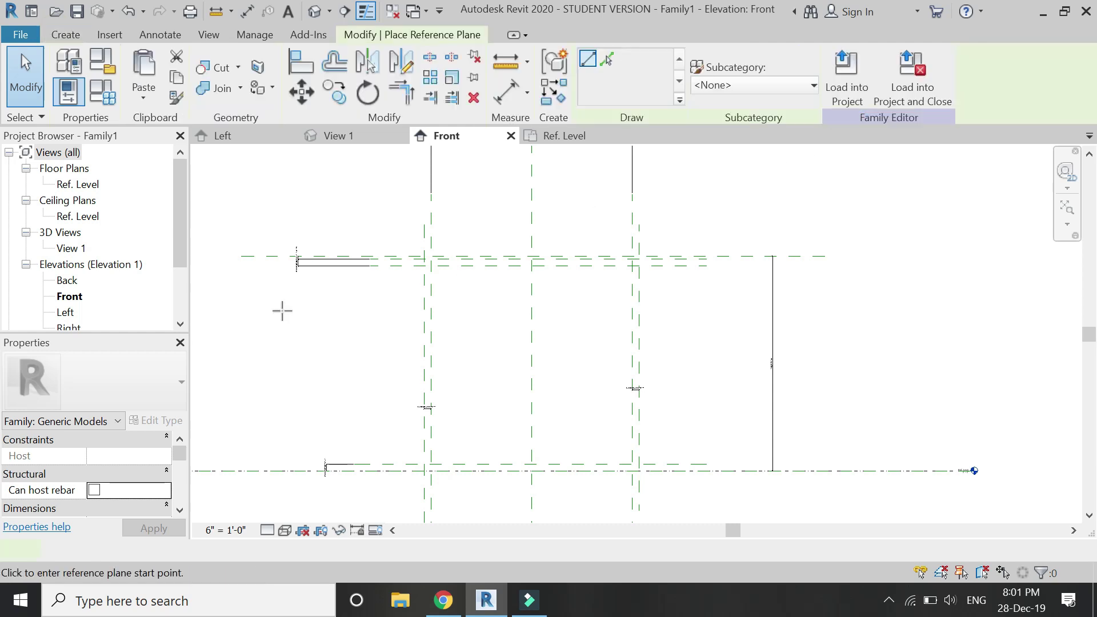
{"action": "left_click", "coordinate": [352, 315]}
{"action": "left_click", "coordinate": [725, 321]}
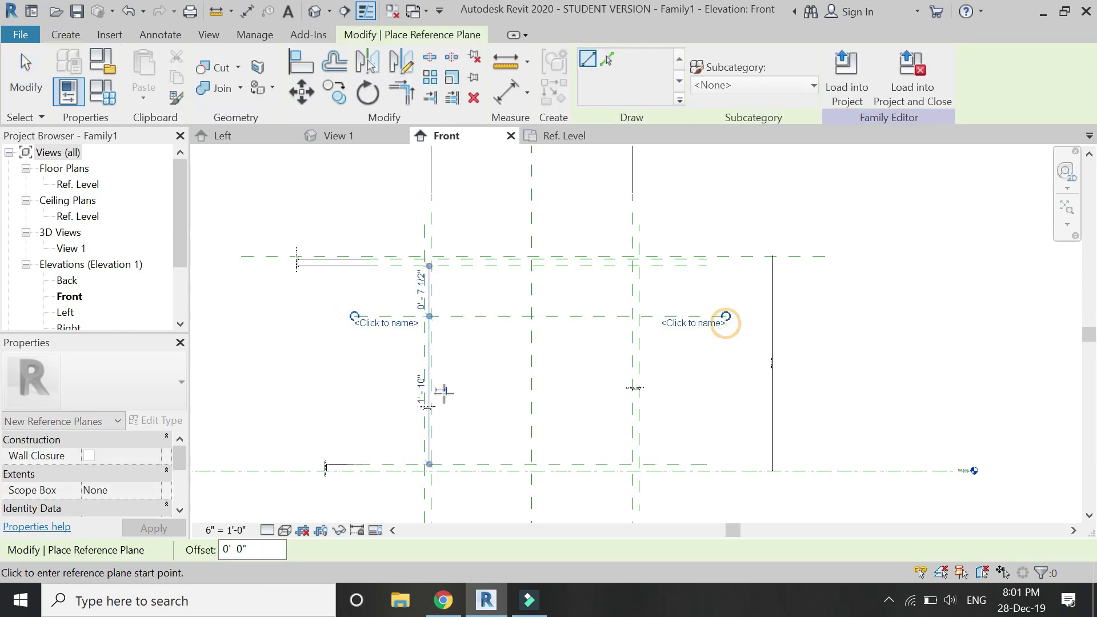
{"action": "left_click", "coordinate": [353, 384]}
{"action": "left_click", "coordinate": [715, 383]}
{"action": "left_click", "coordinate": [362, 429]}
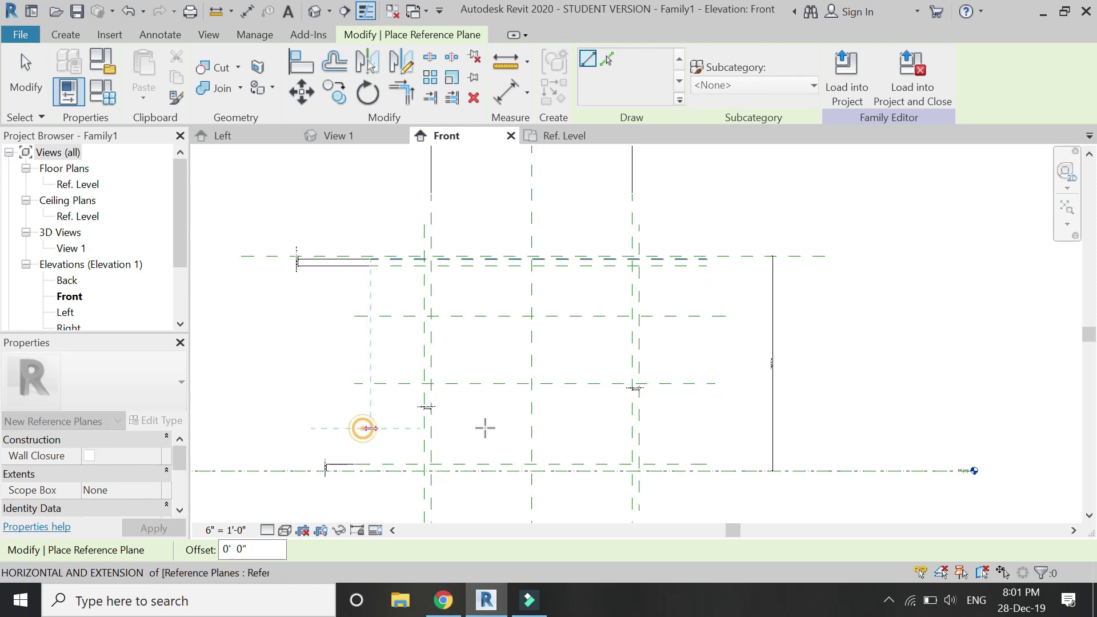
{"action": "left_click", "coordinate": [723, 428]}
- Dimension the top, intermediate and bottom planes in one string and make the spacings EQ
{"action": "left_click", "coordinate": [506, 91]}
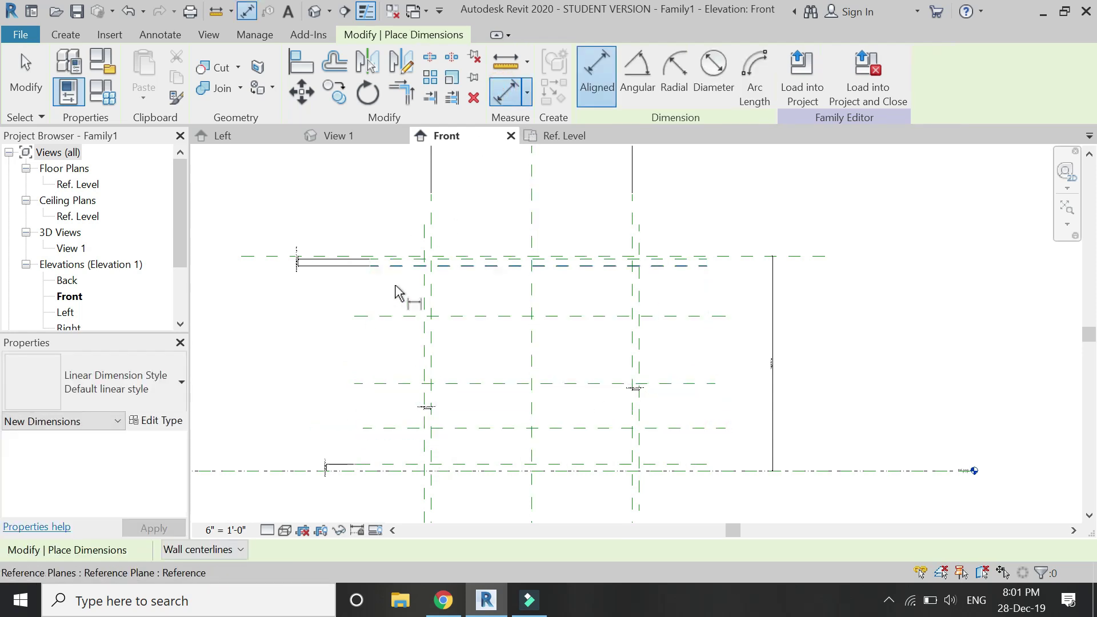
{"action": "left_click", "coordinate": [390, 264]}
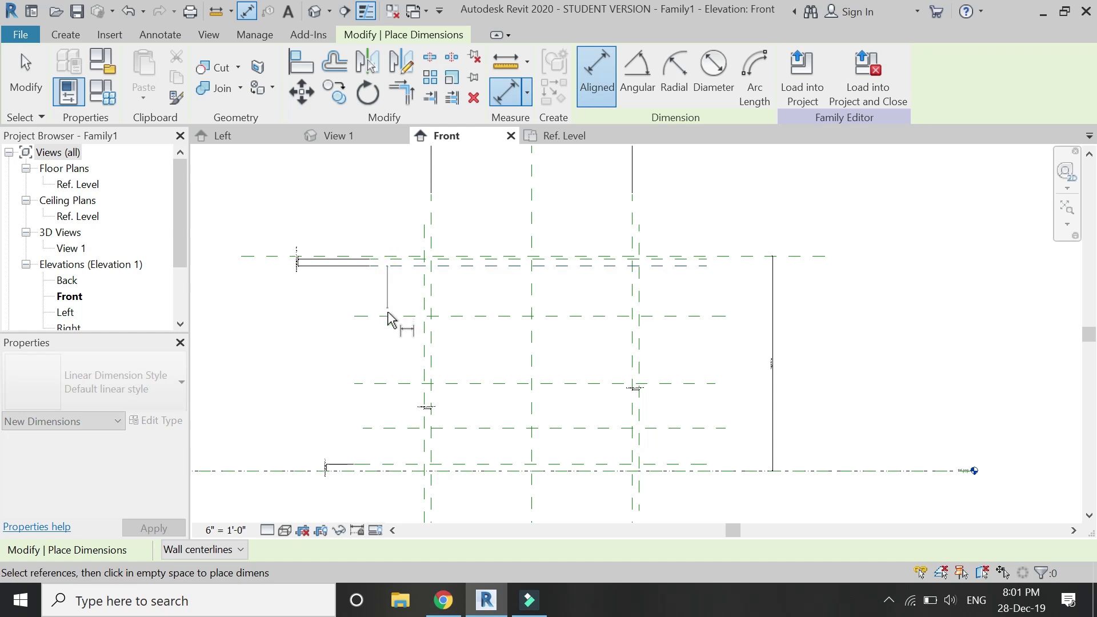
{"action": "left_click", "coordinate": [388, 381]}
{"action": "left_click", "coordinate": [389, 428]}
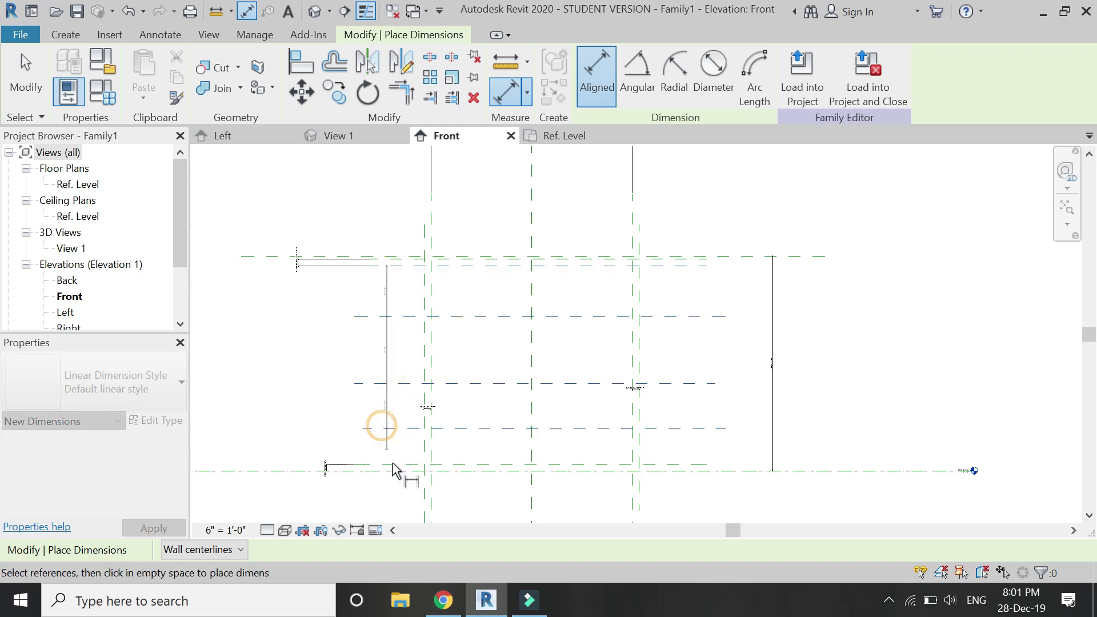
{"action": "left_click", "coordinate": [390, 466]}
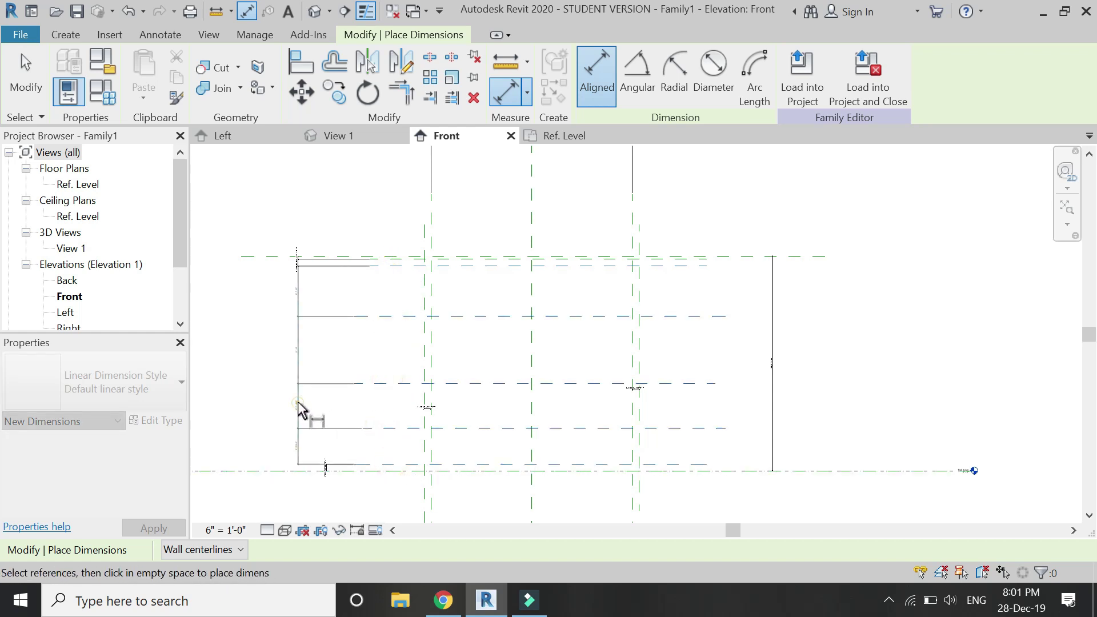
{"action": "left_click", "coordinate": [299, 410]}
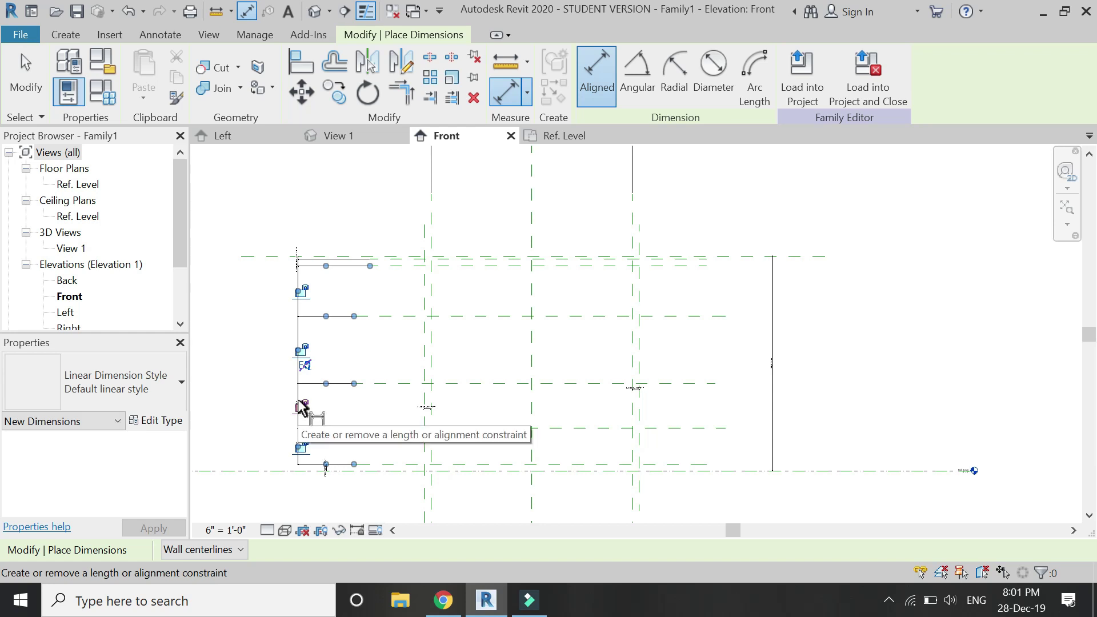
{"action": "left_click", "coordinate": [306, 367]}
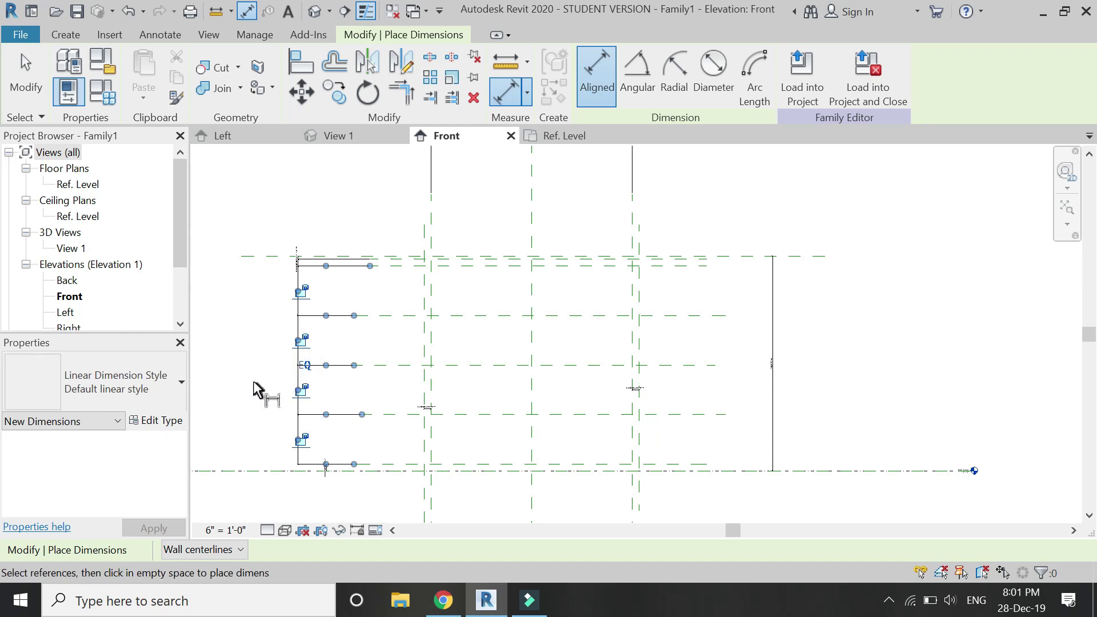
{"action": "key", "text": "Escape"}
{"action": "key", "text": "Escape"}
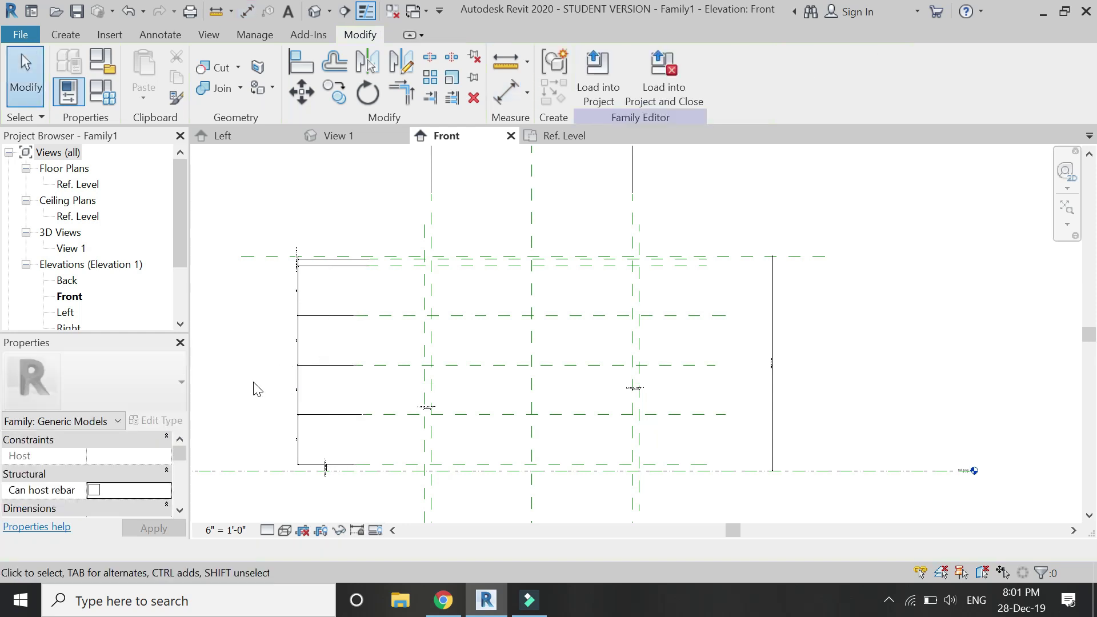
{"action": "scroll", "coordinate": [257, 390], "scroll_direction": "up", "scroll_amount": 1}
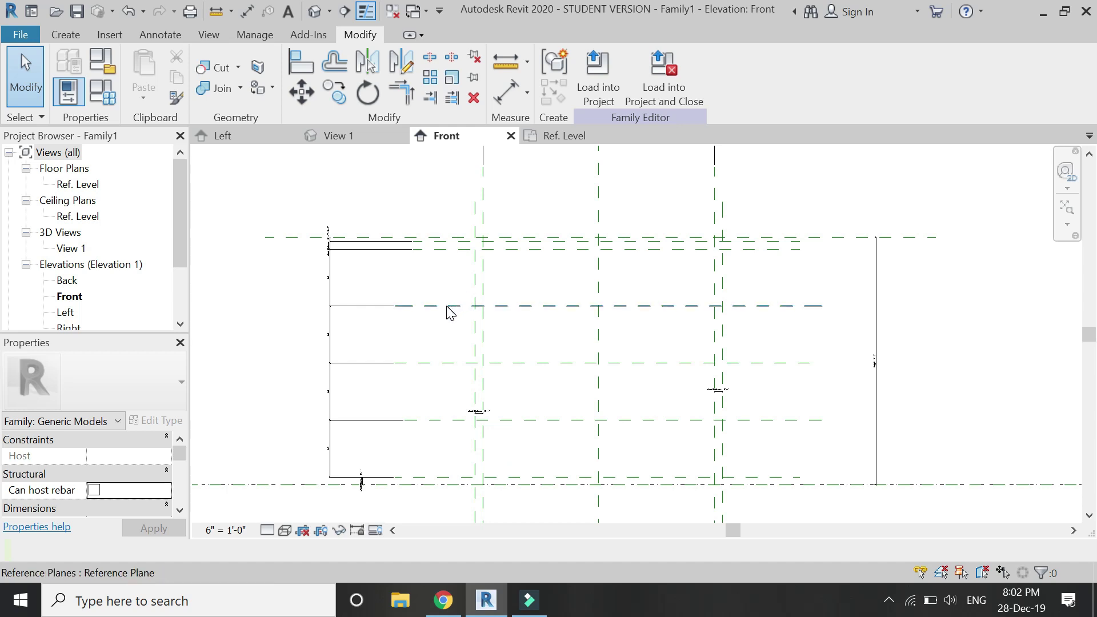
- Label the top horizontal reference plane in the Front elevation 'granite top'
{"action": "scroll", "coordinate": [286, 182], "scroll_direction": "up", "scroll_amount": 1}
{"action": "left_click", "coordinate": [286, 258]}
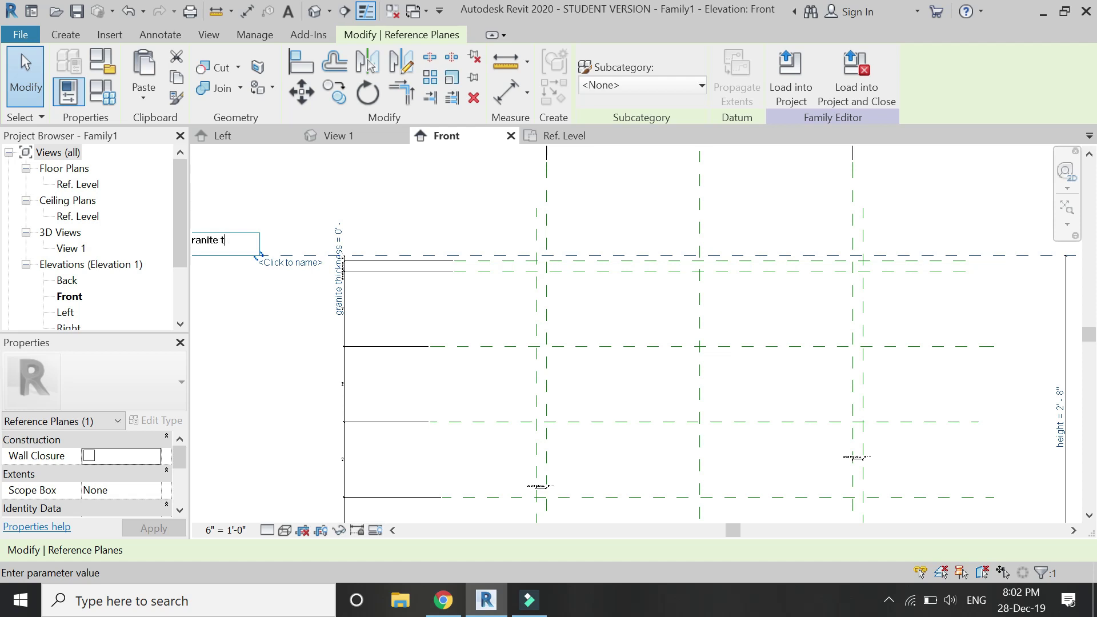
{"action": "type", "text": "p"}
{"action": "key", "text": "Return"}
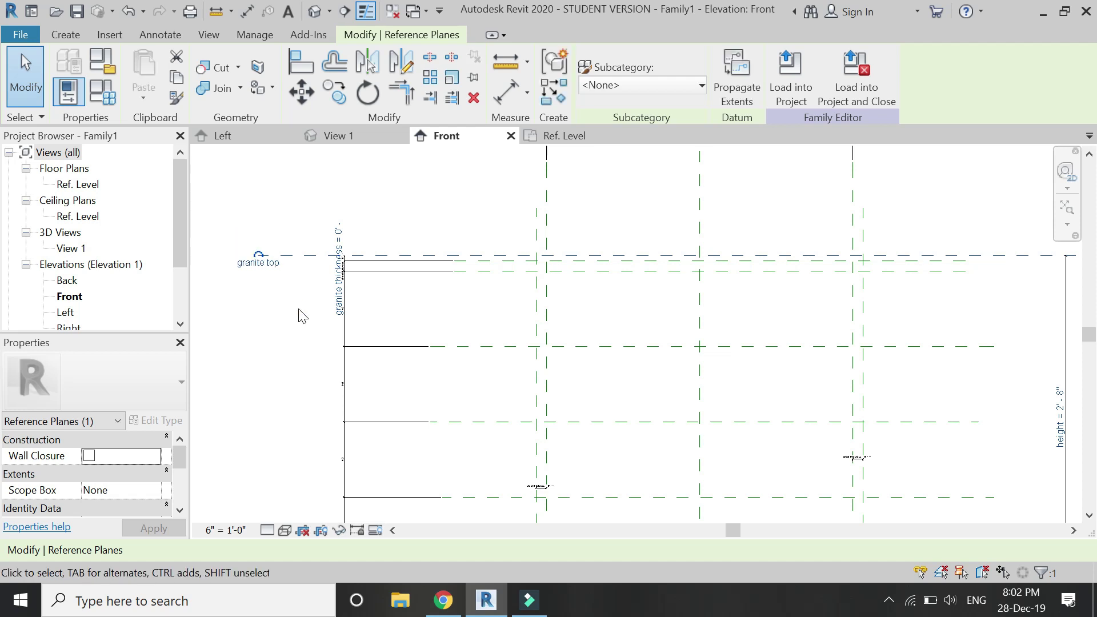
{"action": "left_click", "coordinate": [301, 316]}
{"action": "scroll", "coordinate": [320, 286], "scroll_direction": "down", "scroll_amount": 2}
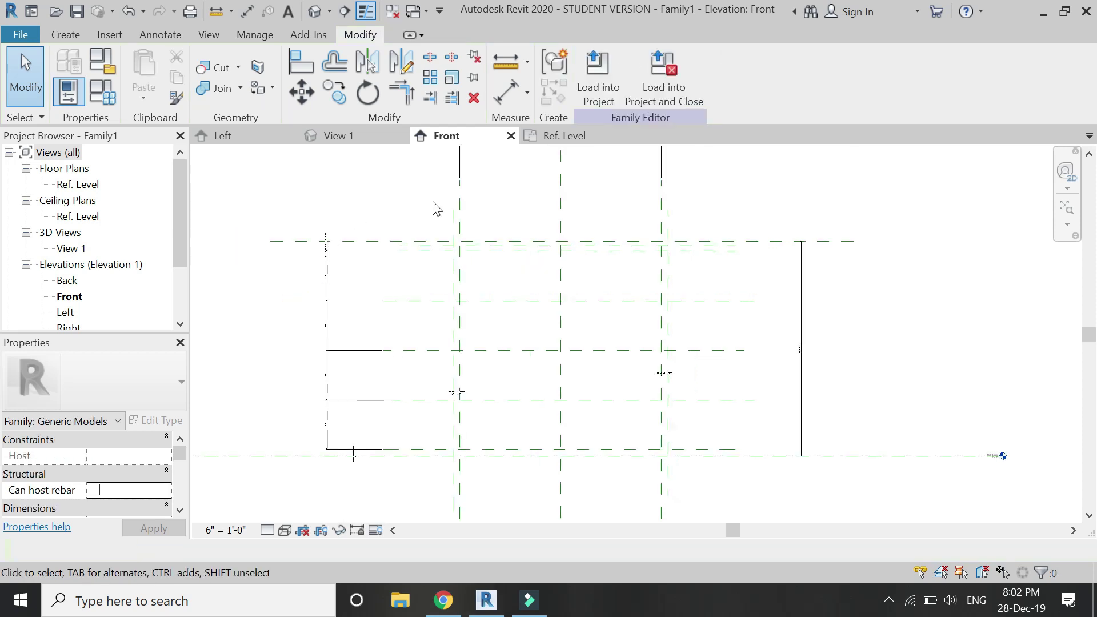
- In the Ref. Level plan, draw a reference plane just below the front/back centre plane
{"action": "left_click", "coordinate": [550, 147]}
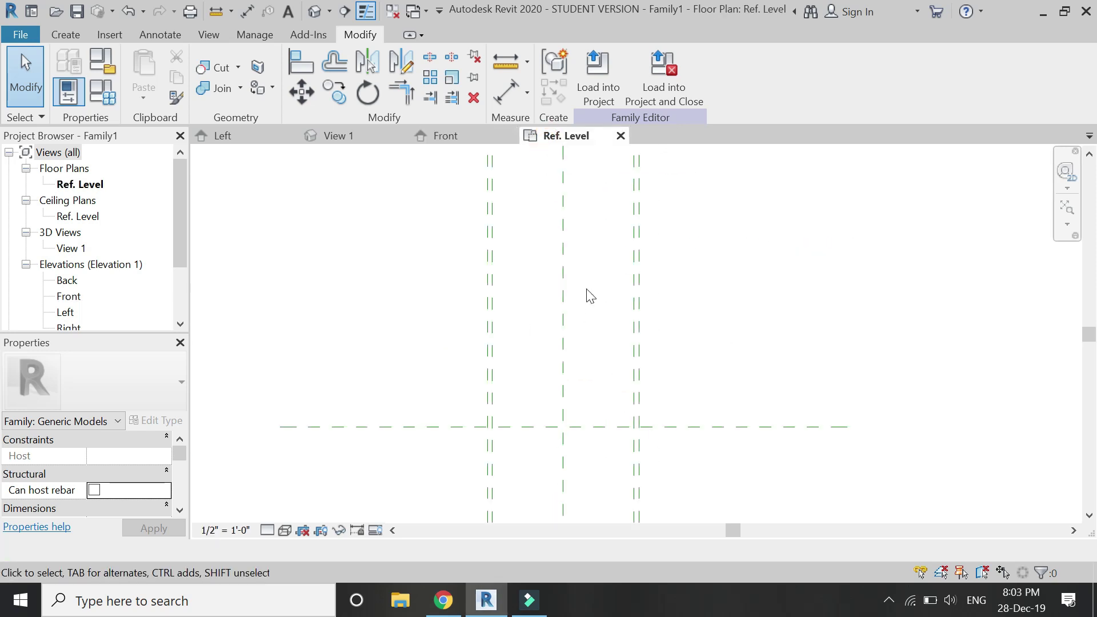
{"action": "scroll", "coordinate": [591, 297], "scroll_direction": "down", "scroll_amount": 2}
{"action": "scroll", "coordinate": [574, 437], "scroll_direction": "up", "scroll_amount": 3}
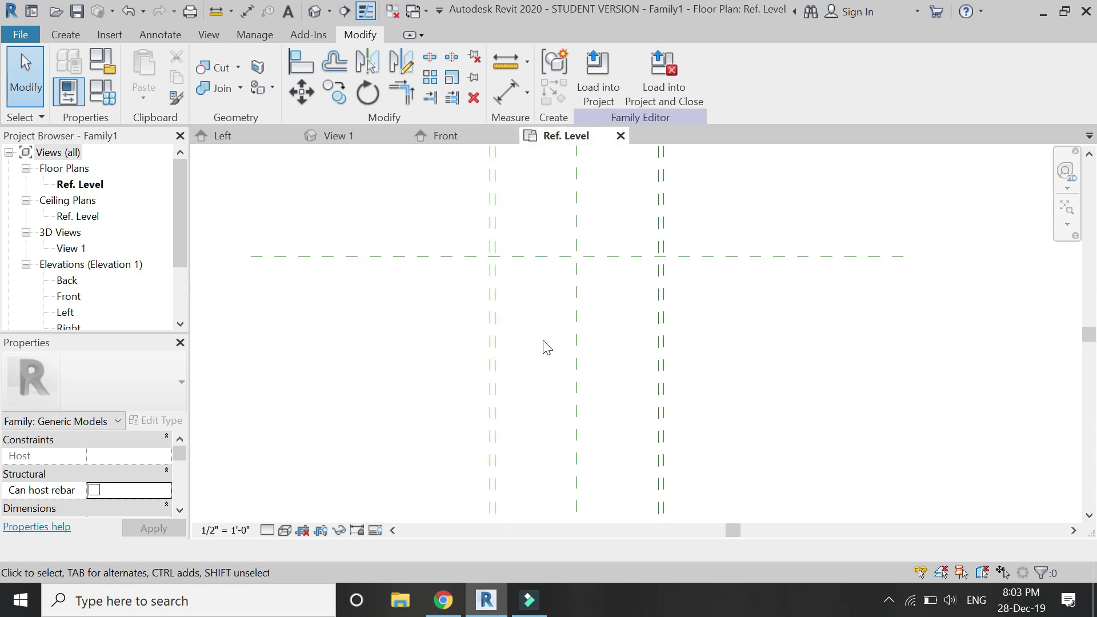
{"action": "left_click", "coordinate": [65, 35]}
{"action": "left_click", "coordinate": [821, 80]}
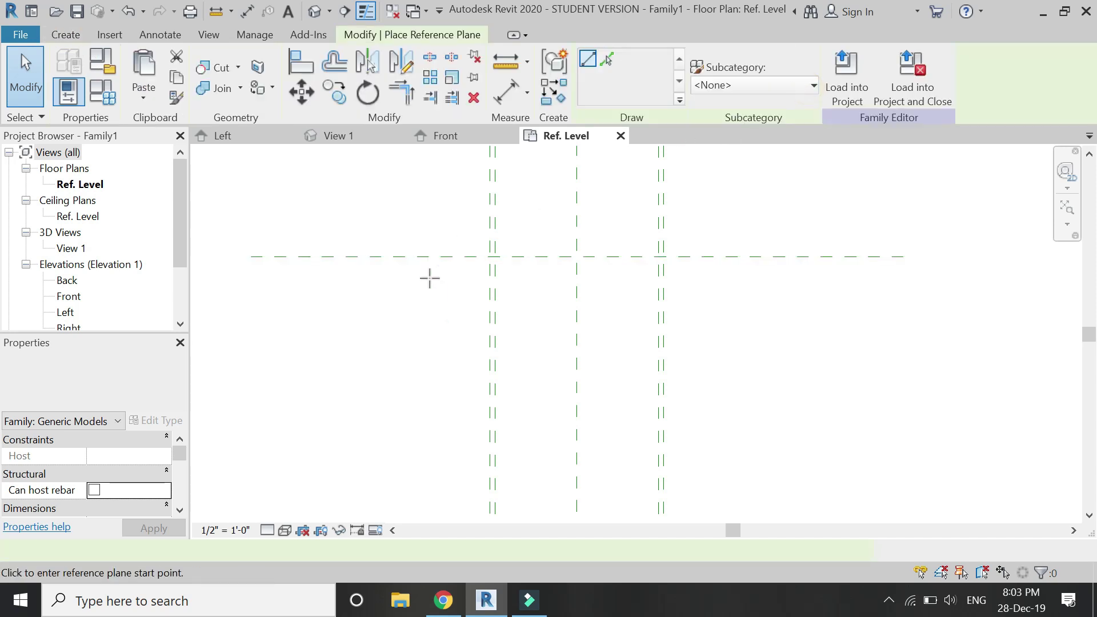
{"action": "left_click", "coordinate": [249, 264]}
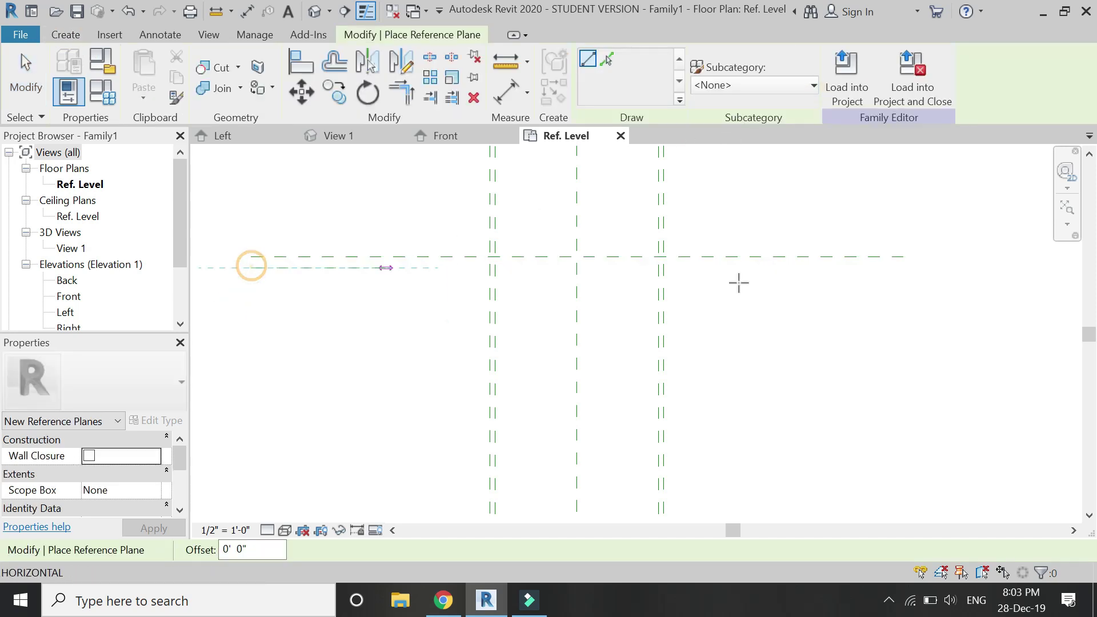
- Add a 0' - 2" aligned dimension (DI) between the centre plane and the new plane
{"action": "key", "text": "d"}
{"action": "key", "text": "i"}
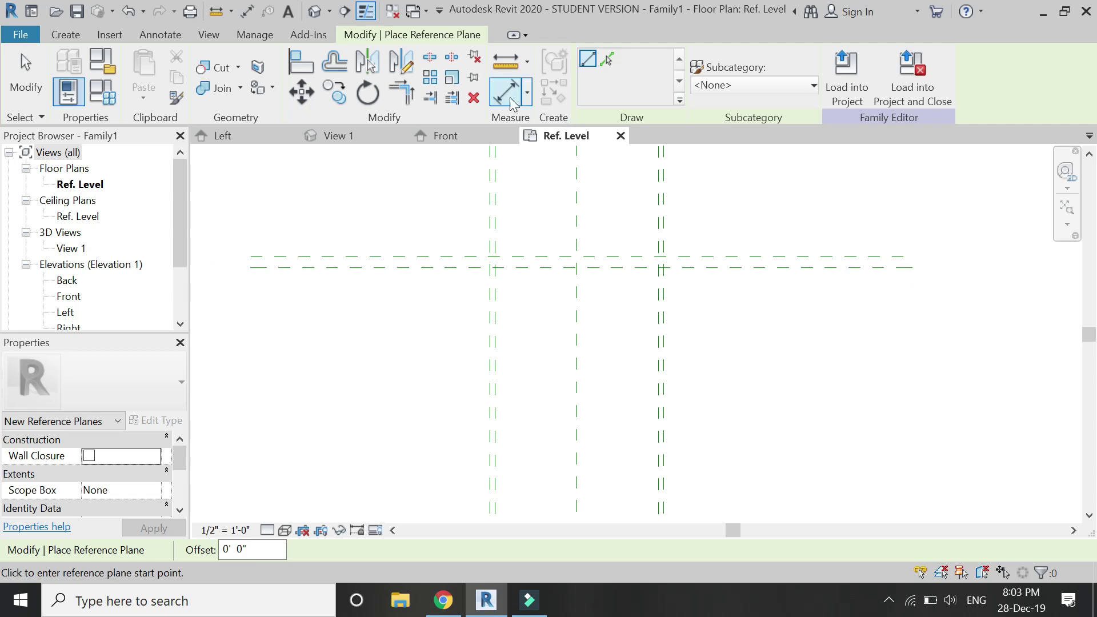
{"action": "left_click", "coordinate": [421, 256]}
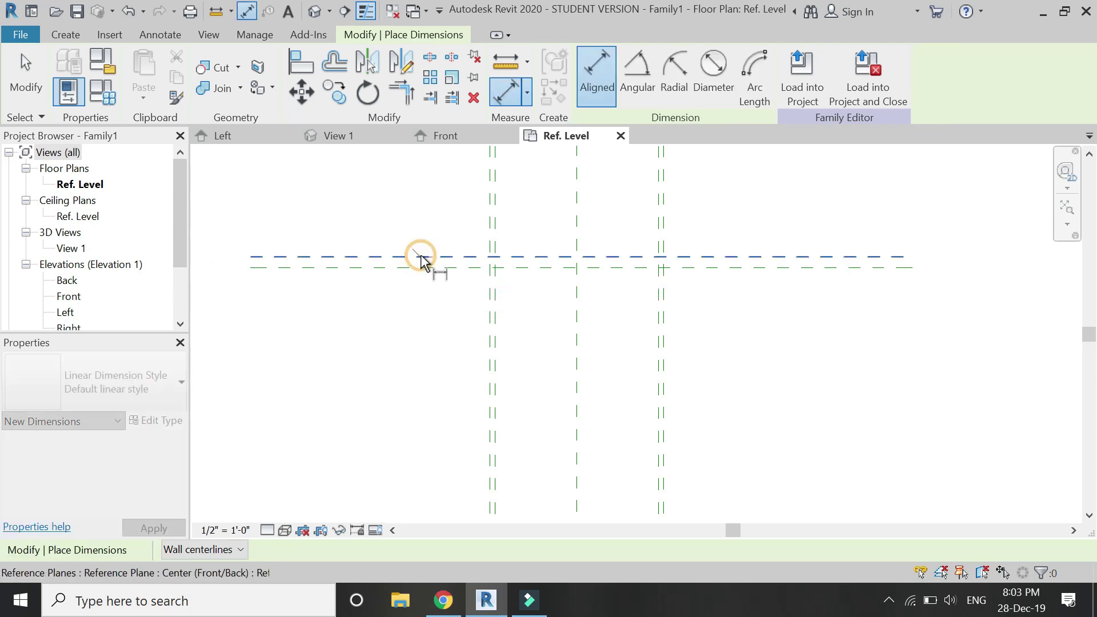
{"action": "left_click", "coordinate": [431, 267]}
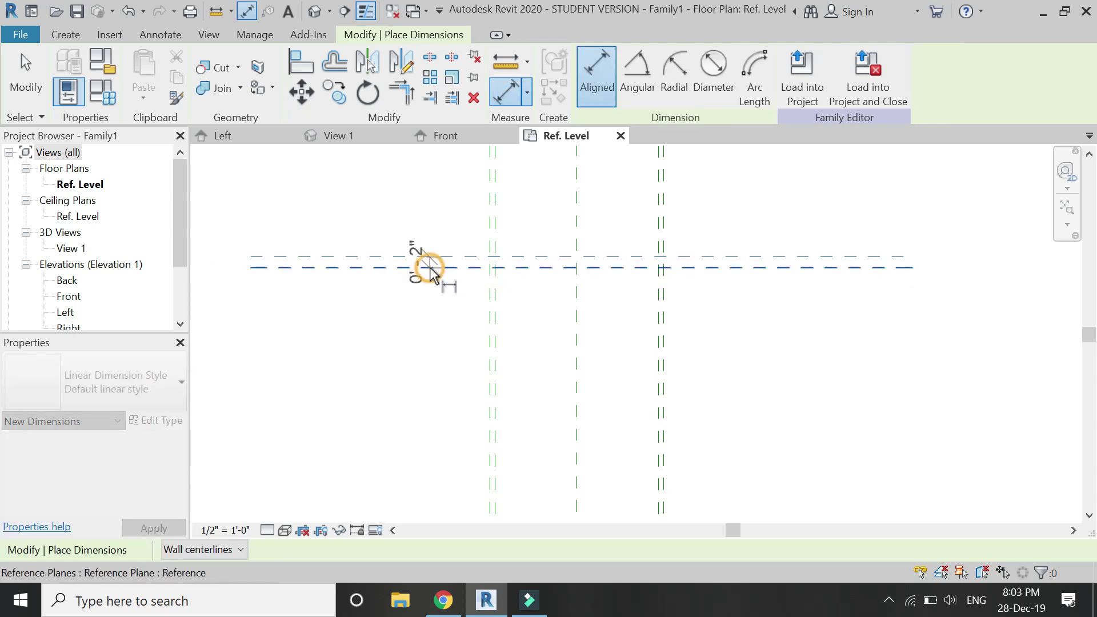
{"action": "left_click", "coordinate": [441, 307]}
{"action": "key", "text": "Escape"}
{"action": "scroll", "coordinate": [377, 232], "scroll_direction": "up", "scroll_amount": 2}
{"action": "key", "text": "Escape"}
{"action": "scroll", "coordinate": [378, 231], "scroll_direction": "up", "scroll_amount": 1}
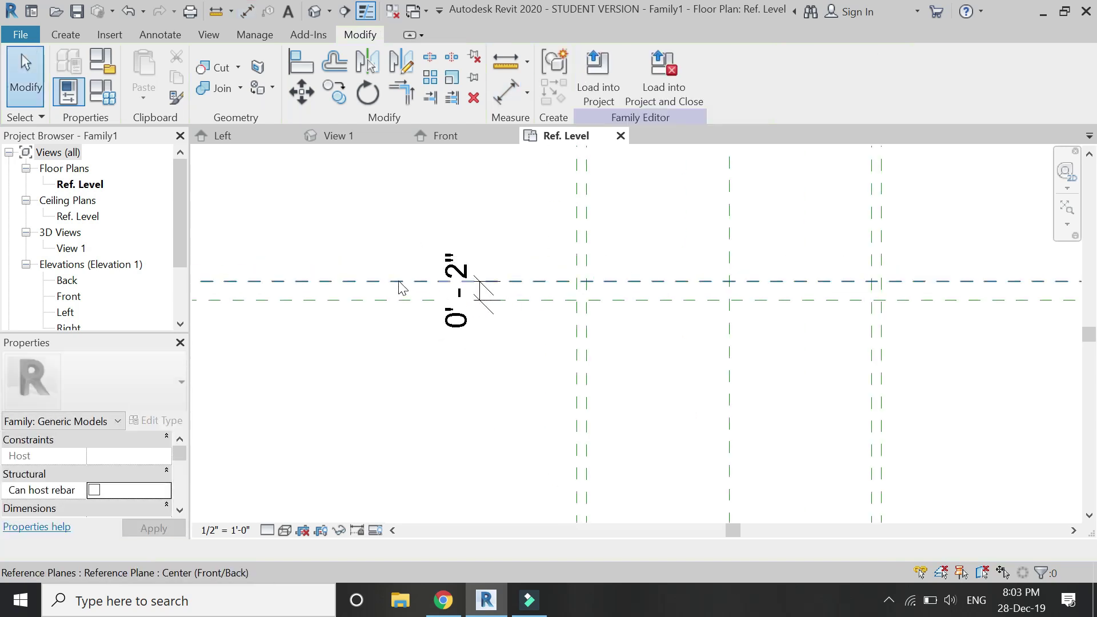
- Label that dimension with the sheet thickness parameter, making it 0' - 1"
{"action": "left_click", "coordinate": [479, 288]}
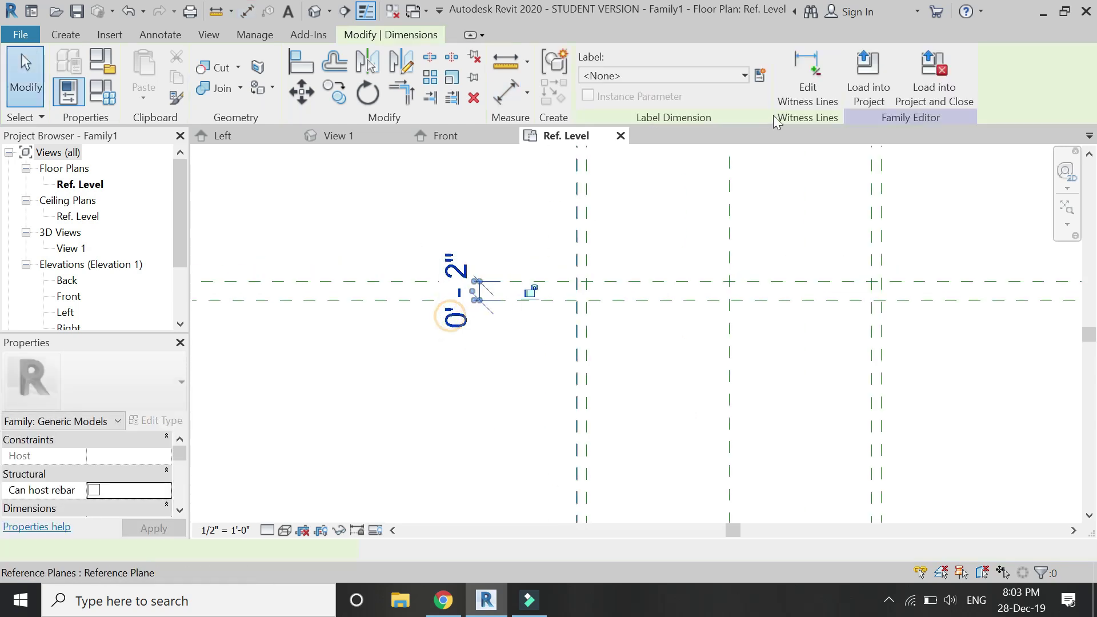
{"action": "left_click", "coordinate": [704, 81]}
{"action": "left_click", "coordinate": [695, 202]}
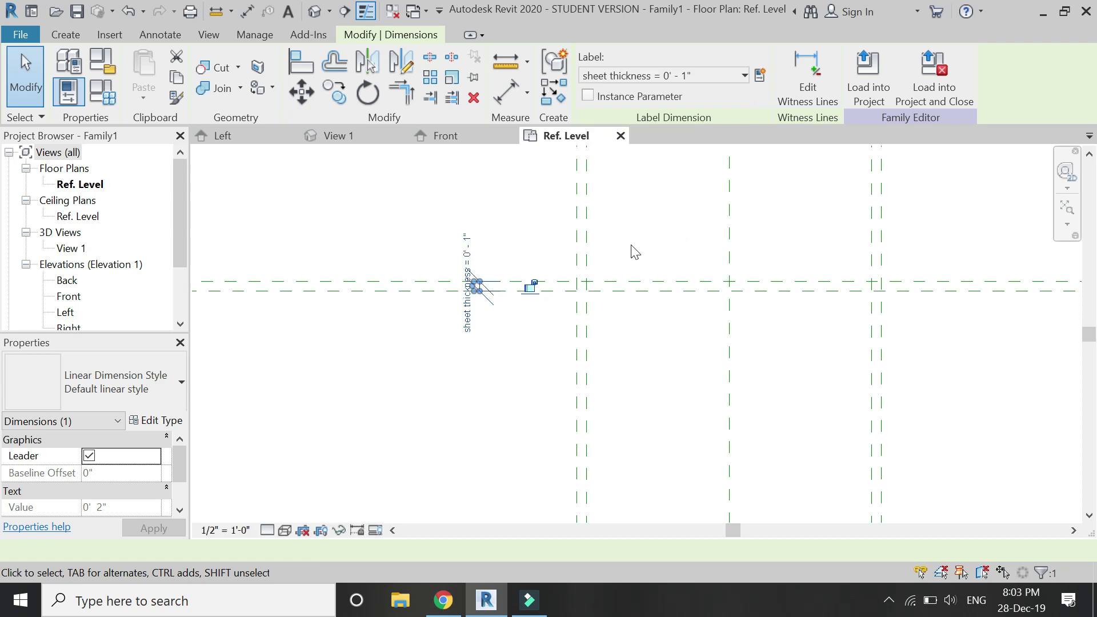
{"action": "scroll", "coordinate": [423, 220], "scroll_direction": "down", "scroll_amount": 3}
{"action": "key", "text": "Escape"}
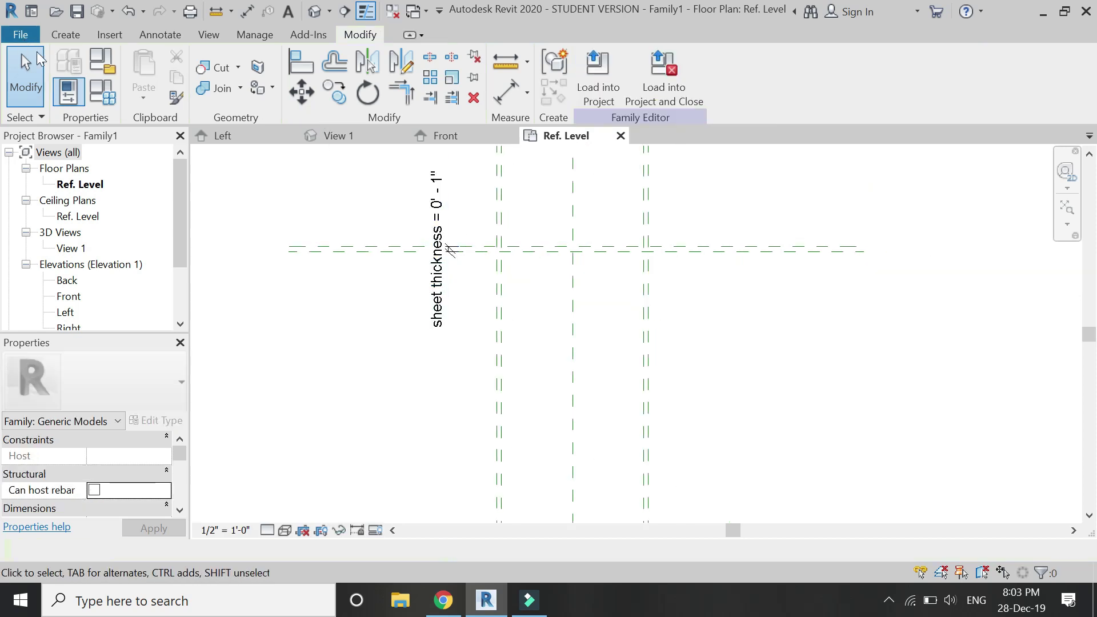
{"action": "left_click", "coordinate": [50, 35]}
- Set the view scale to 6" = 1'-0" and draw a horizontal reference plane below the centre pair
{"action": "left_click", "coordinate": [224, 531]}
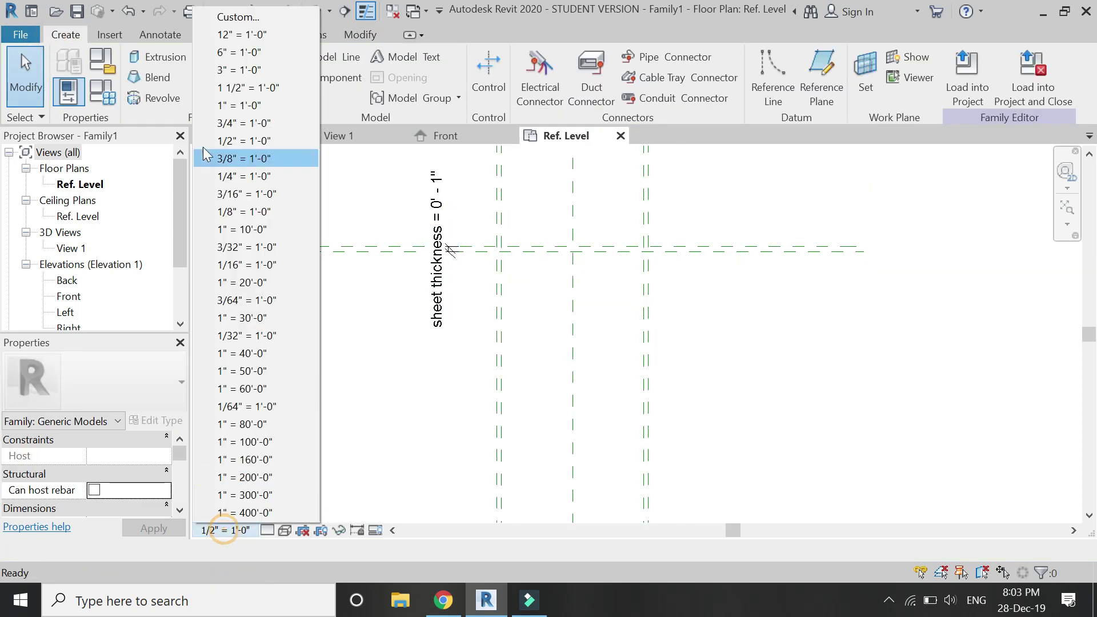
{"action": "left_click", "coordinate": [210, 53]}
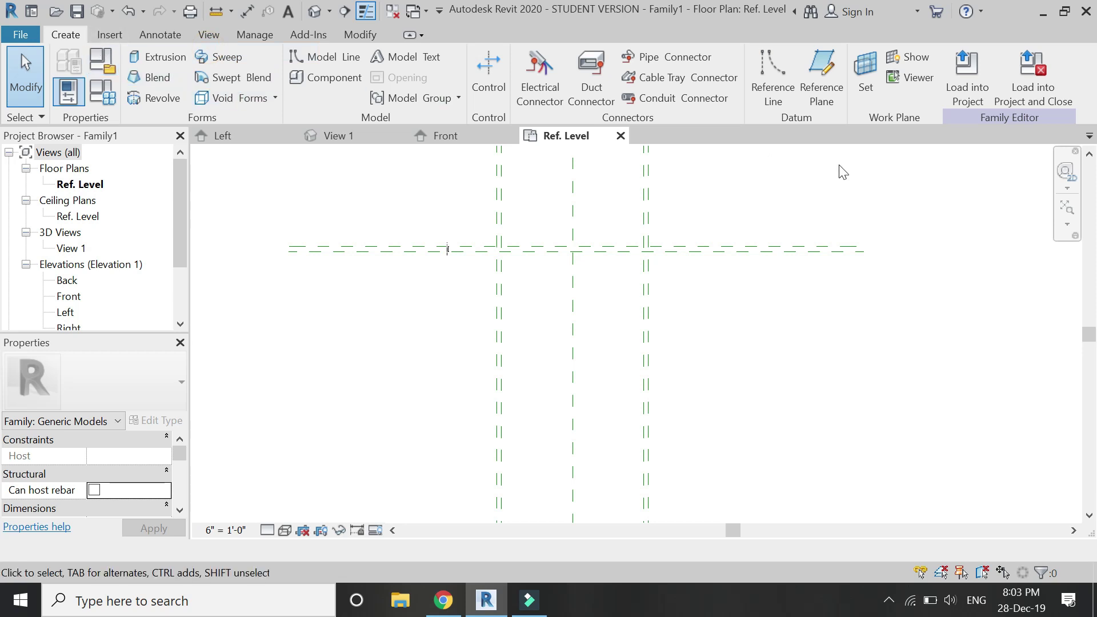
{"action": "left_click", "coordinate": [819, 100]}
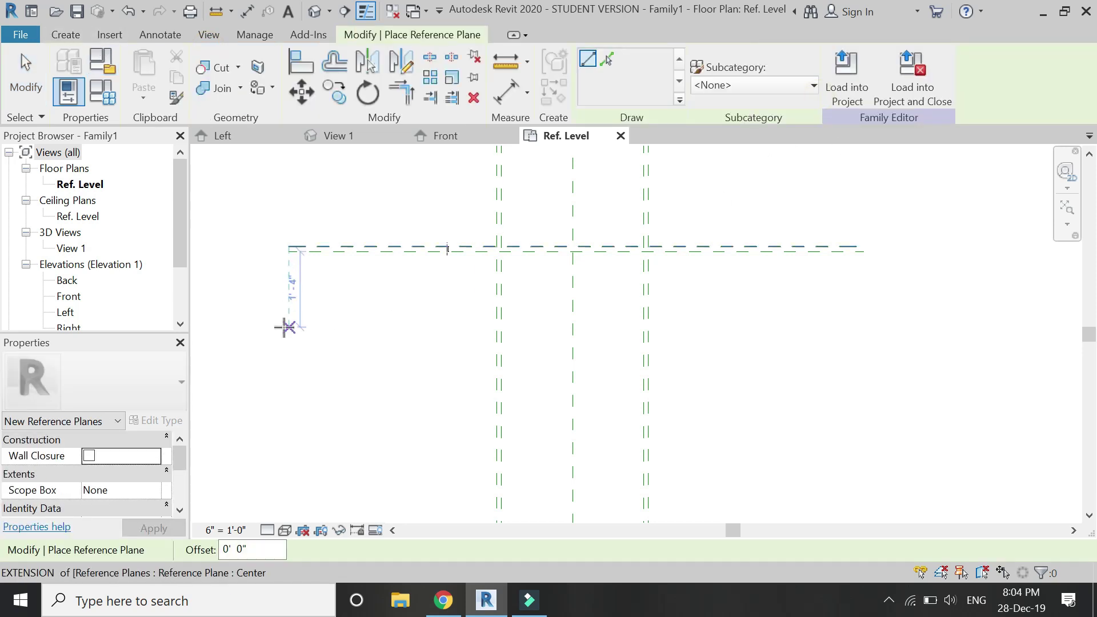
{"action": "left_click", "coordinate": [290, 288]}
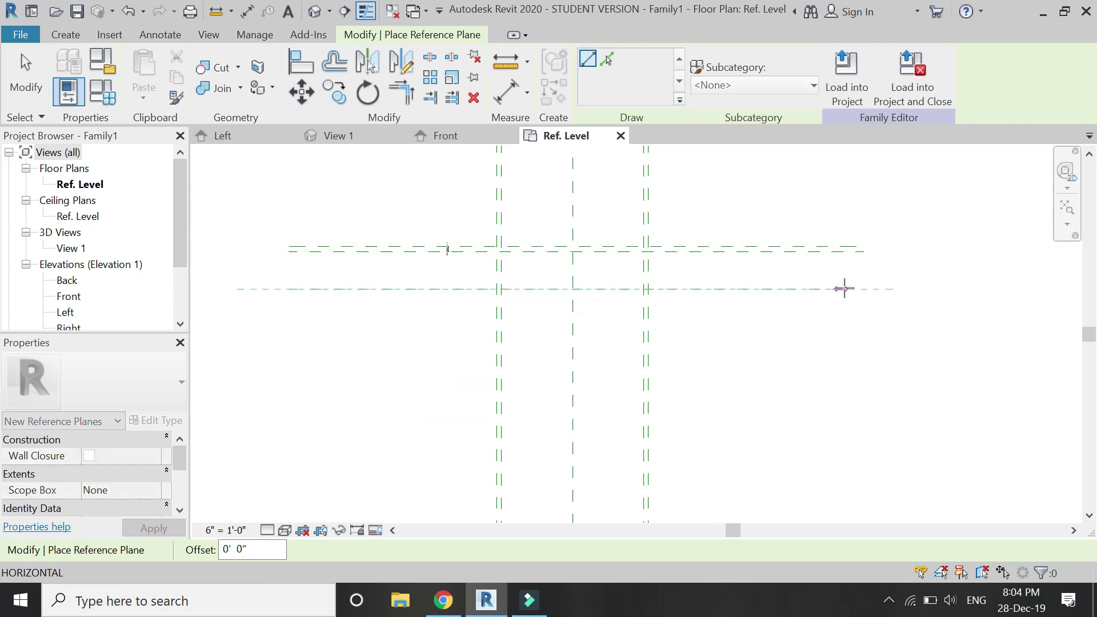
{"action": "left_click", "coordinate": [860, 289]}
{"action": "scroll", "coordinate": [676, 194], "scroll_direction": "up", "scroll_amount": 1}
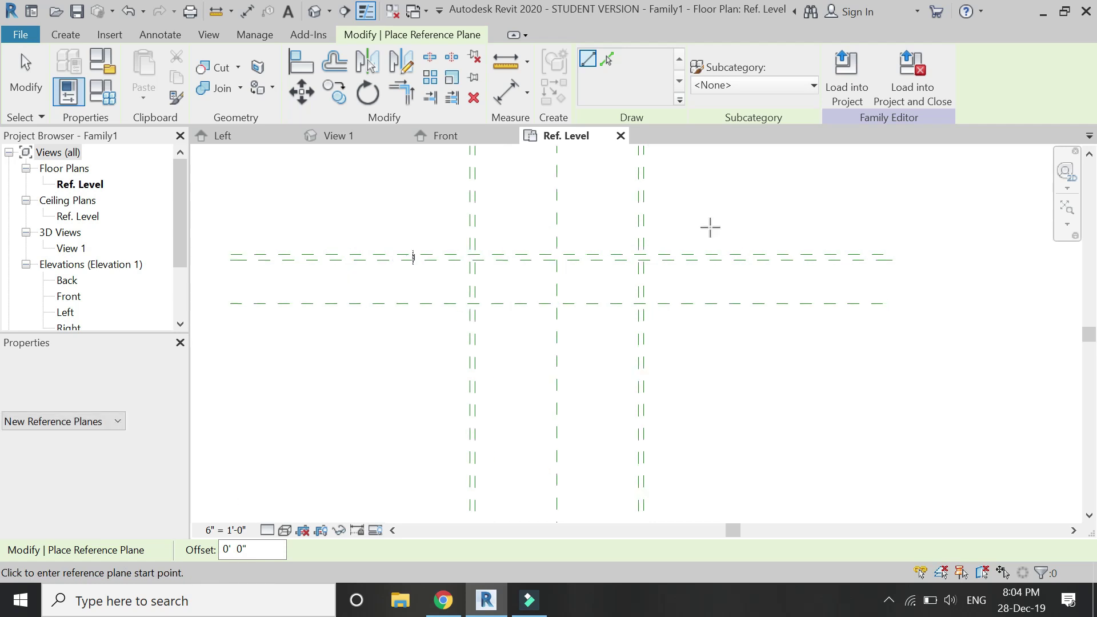
{"action": "key", "text": "Escape"}
{"action": "key", "text": "Escape"}
- Begin an aligned dimension, picking the top reference plane first
{"action": "left_click", "coordinate": [830, 312]}
{"action": "key", "text": "Escape"}
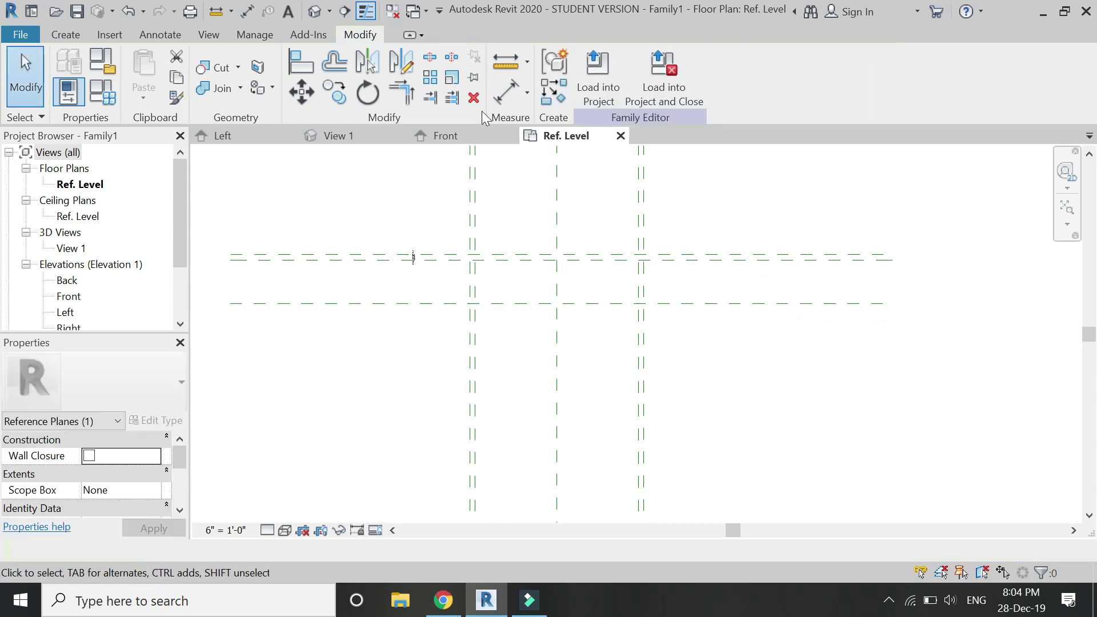
{"action": "left_click", "coordinate": [500, 97]}
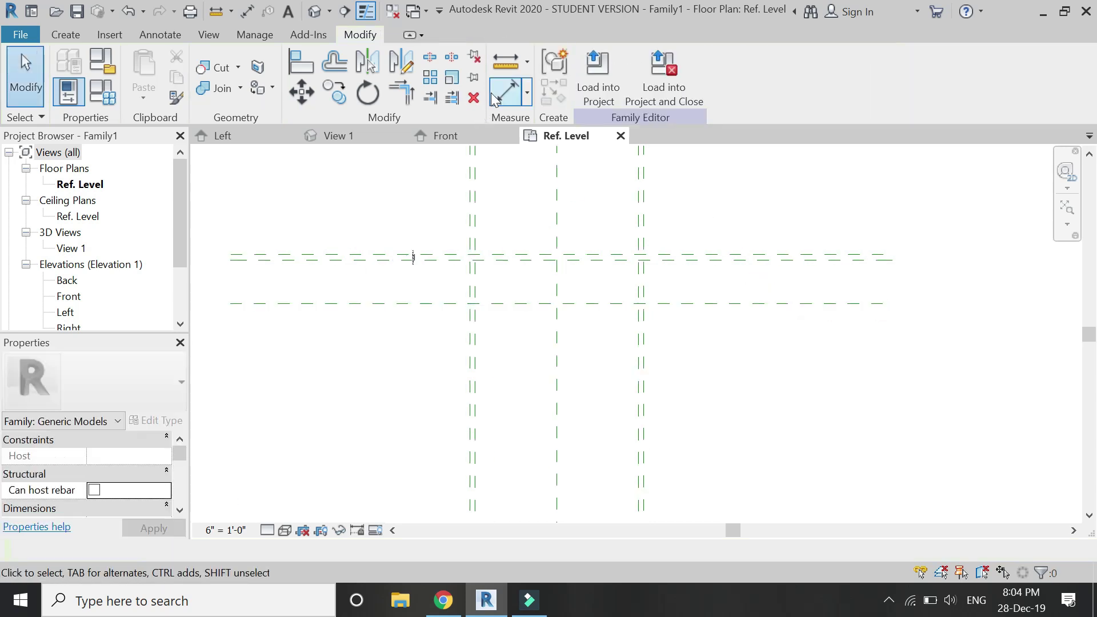
{"action": "left_click", "coordinate": [394, 257]}
- Complete the 0' 8" dimension from the top plane down to the lower plane
{"action": "left_click", "coordinate": [394, 302]}
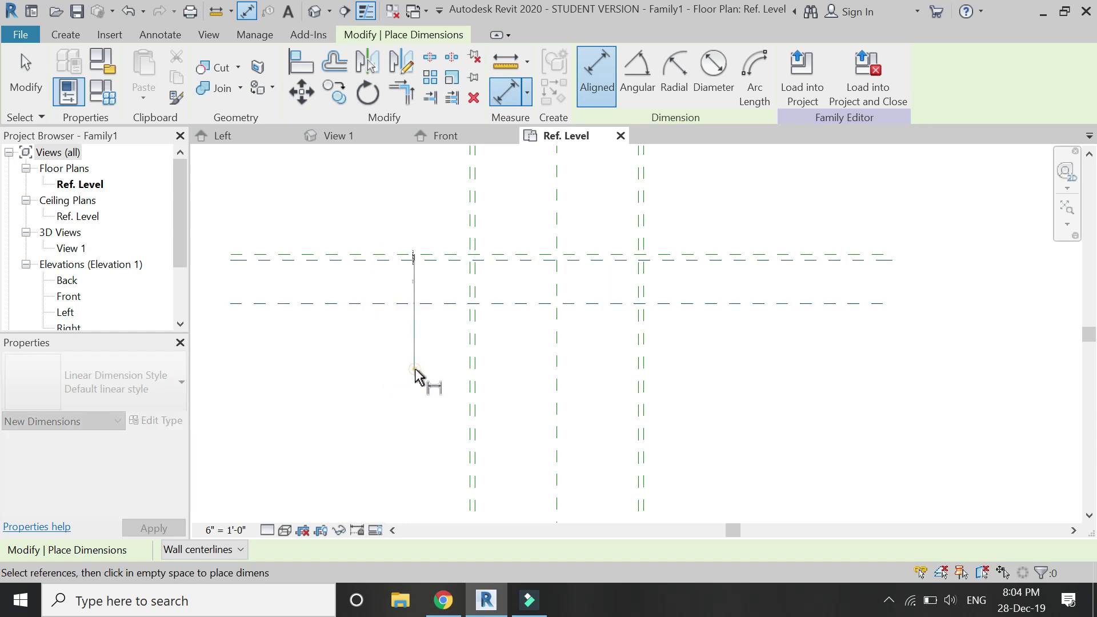
{"action": "left_click", "coordinate": [415, 343]}
{"action": "key", "text": "Escape"}
{"action": "key", "text": "Escape"}
{"action": "scroll", "coordinate": [414, 269], "scroll_direction": "up", "scroll_amount": 3}
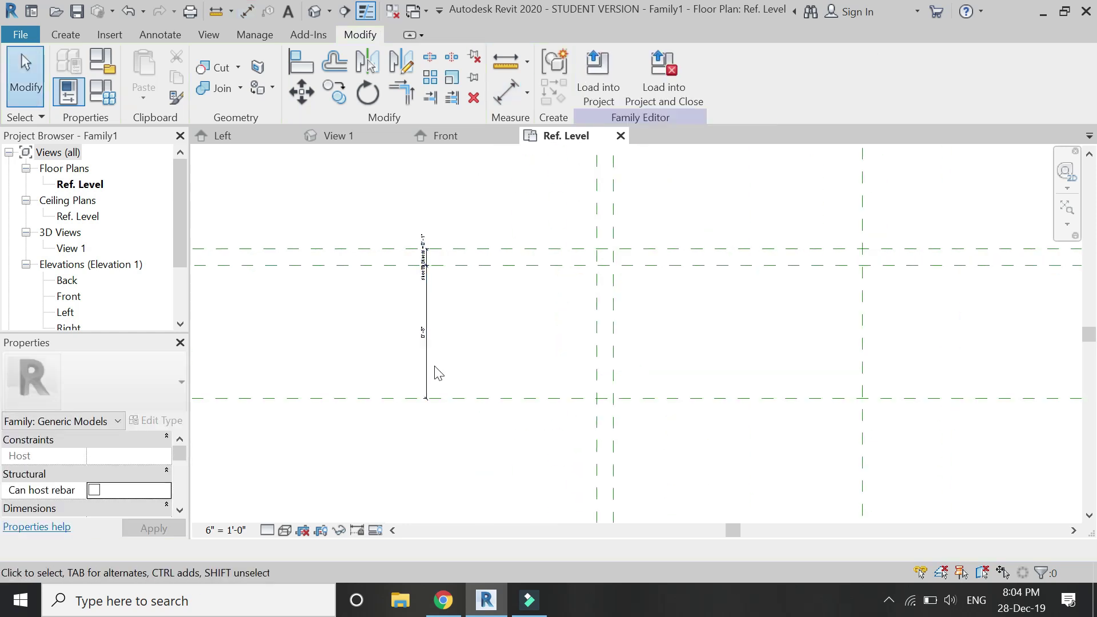
- Label the dimension with a new type parameter named 'movement of drawer'
{"action": "left_click", "coordinate": [427, 360]}
{"action": "left_click", "coordinate": [760, 75]}
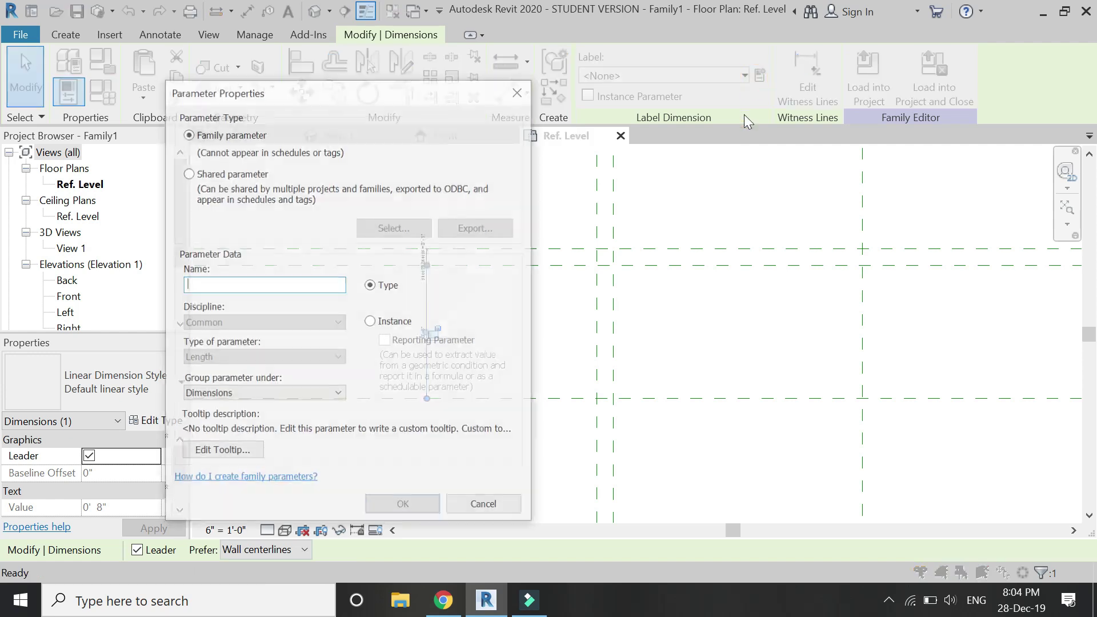
{"action": "type", "text": "movement of drawer"}
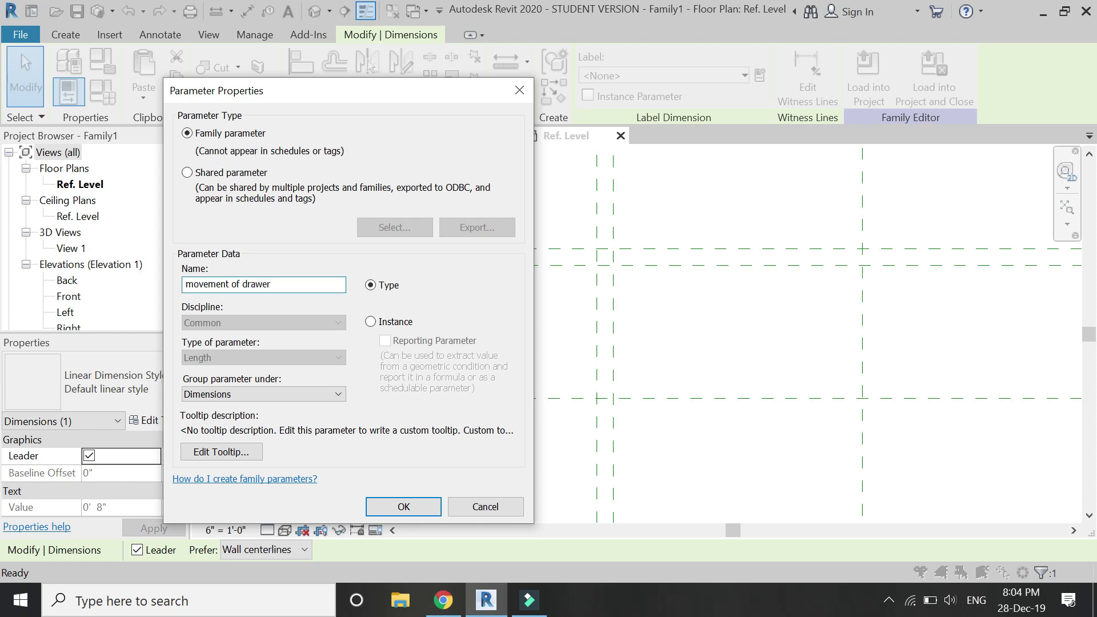
{"action": "key", "text": "Return"}
{"action": "left_click", "coordinate": [560, 322]}
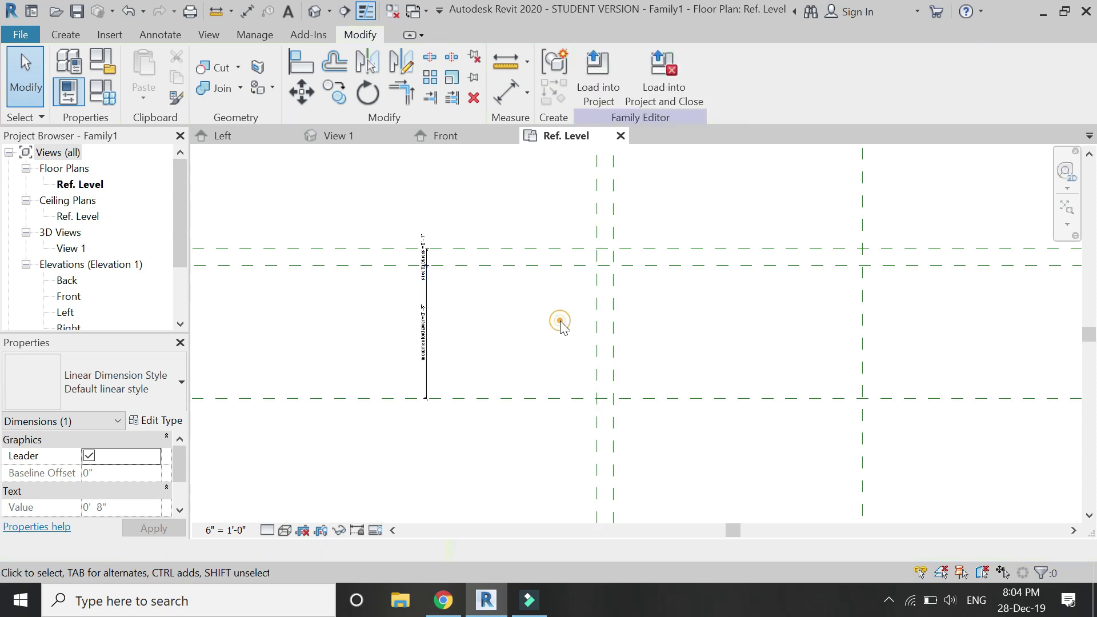
{"action": "scroll", "coordinate": [512, 224], "scroll_direction": "down", "scroll_amount": 2}
- Draw a horizontal reference plane about 1' - 4" below the lower plane in the Ref. Level plan
{"action": "left_click", "coordinate": [65, 35]}
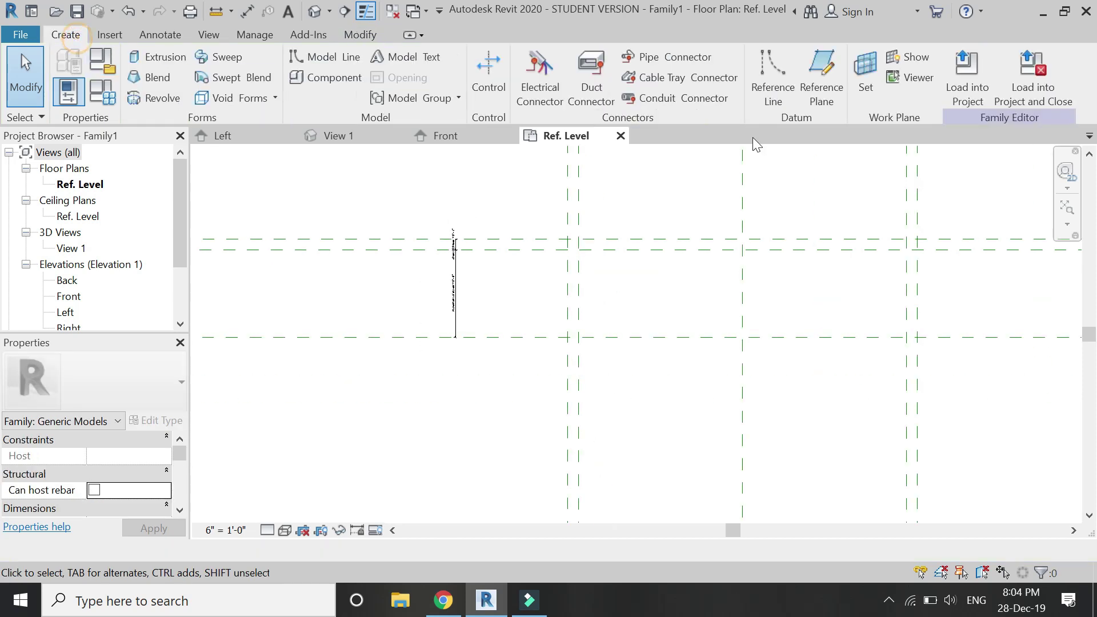
{"action": "left_click", "coordinate": [823, 75]}
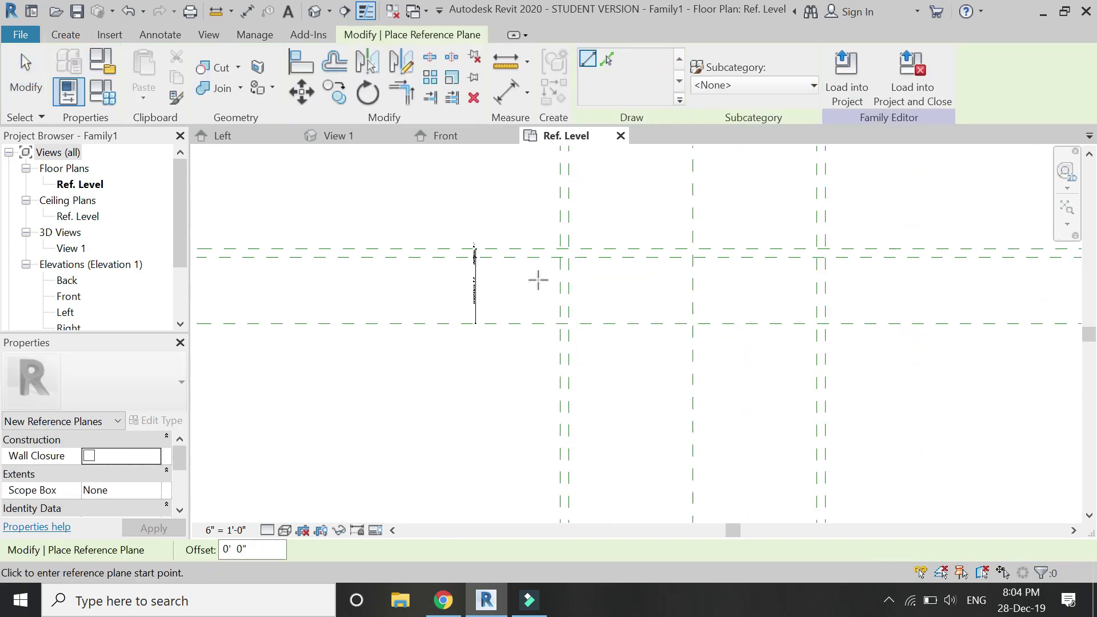
{"action": "scroll", "coordinate": [537, 279], "scroll_direction": "down", "scroll_amount": 2}
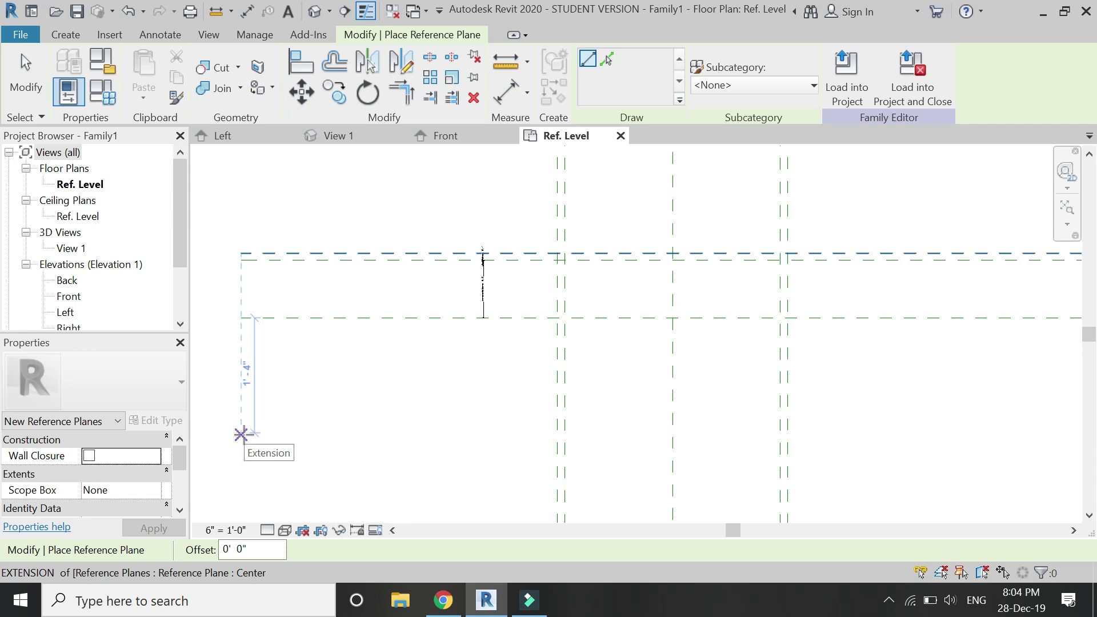
{"action": "left_click", "coordinate": [243, 434]}
{"action": "scroll", "coordinate": [276, 350], "scroll_direction": "down", "scroll_amount": 2}
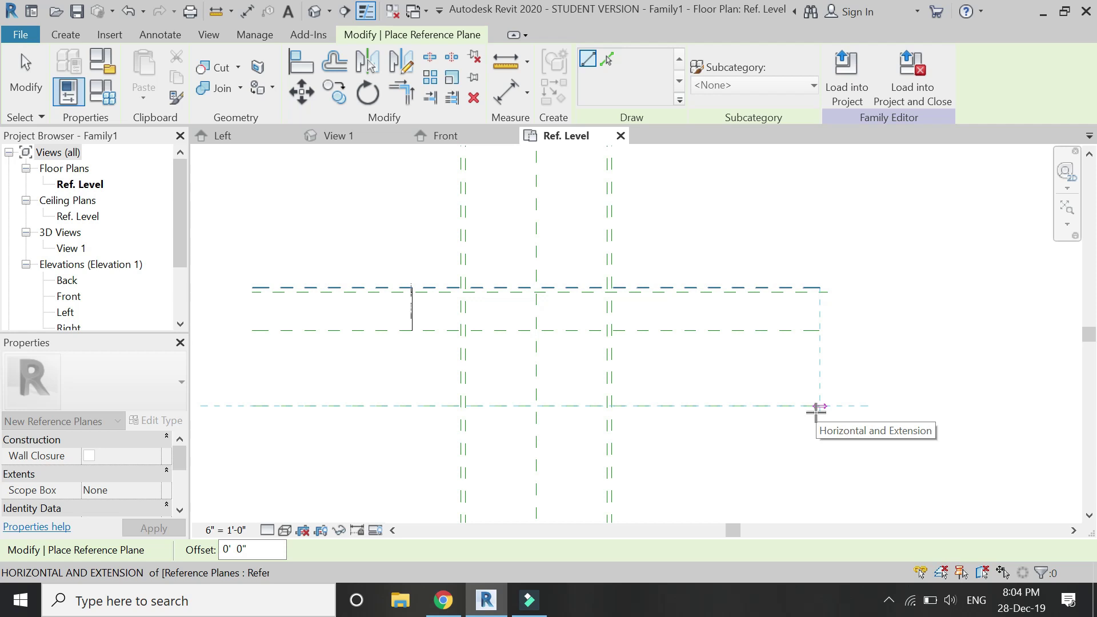
{"action": "left_click", "coordinate": [817, 409]}
{"action": "scroll", "coordinate": [383, 369], "scroll_direction": "up", "scroll_amount": 1}
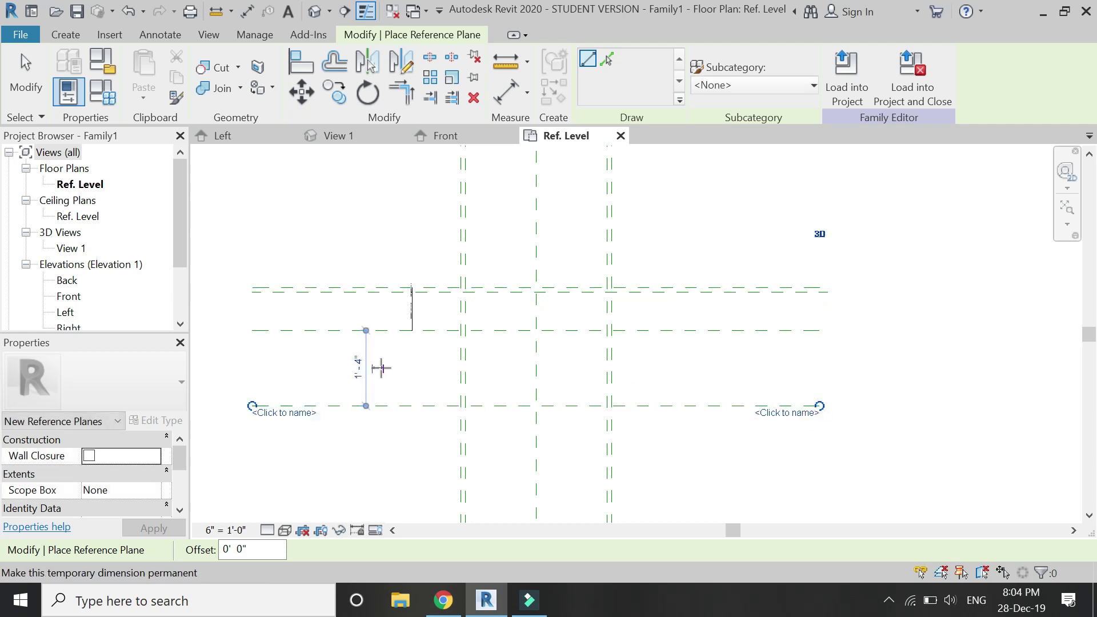
{"action": "key", "text": "Escape"}
{"action": "key", "text": "Escape"}
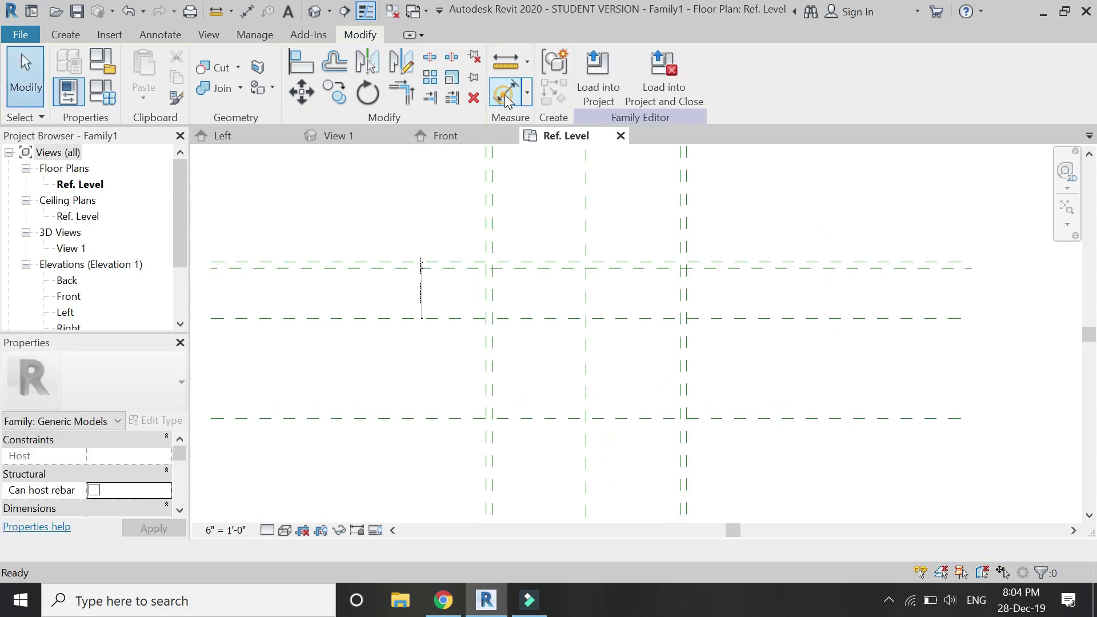
- Place an aligned dimension from the top plane to the new bottom plane, left of the planes
{"action": "left_click", "coordinate": [506, 92]}
{"action": "left_click", "coordinate": [372, 264]}
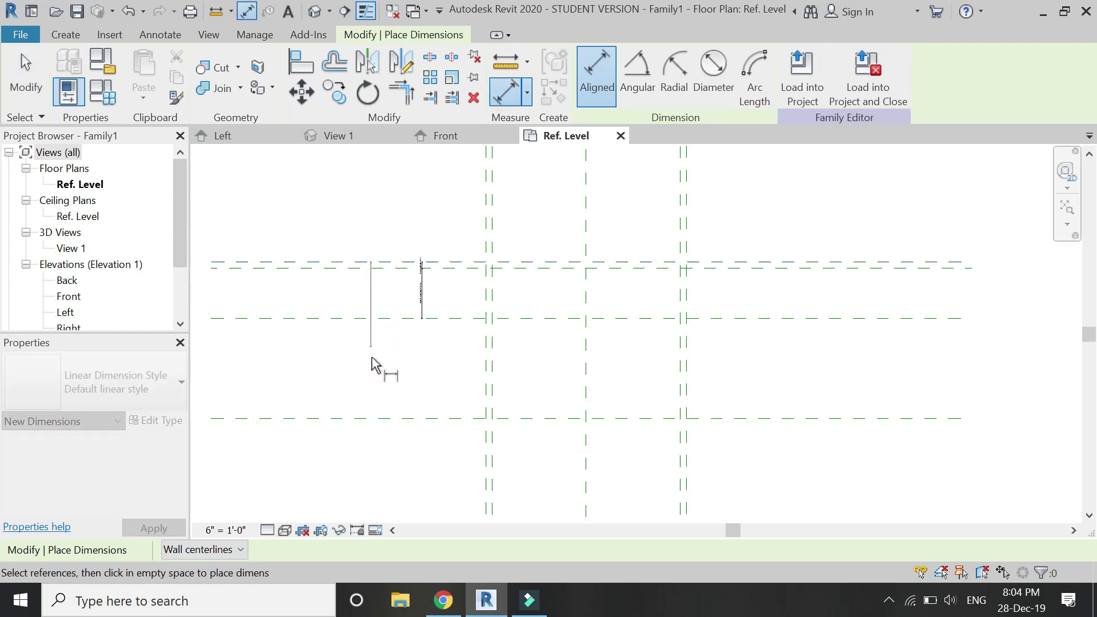
{"action": "left_click", "coordinate": [386, 417]}
{"action": "scroll", "coordinate": [553, 399], "scroll_direction": "down", "scroll_amount": 2}
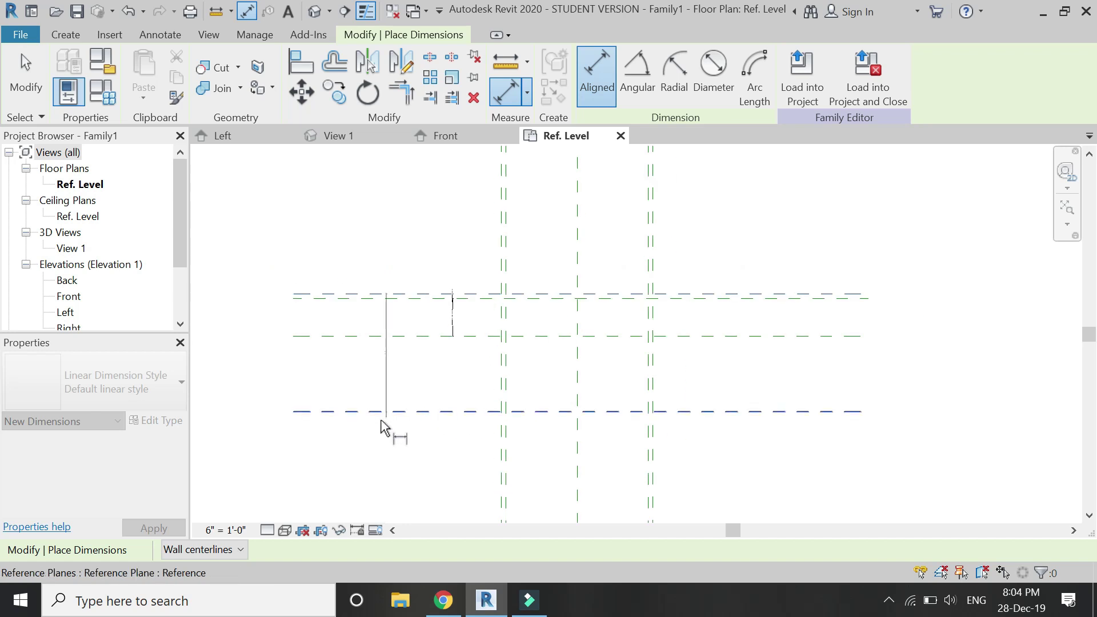
{"action": "left_click", "coordinate": [266, 412]}
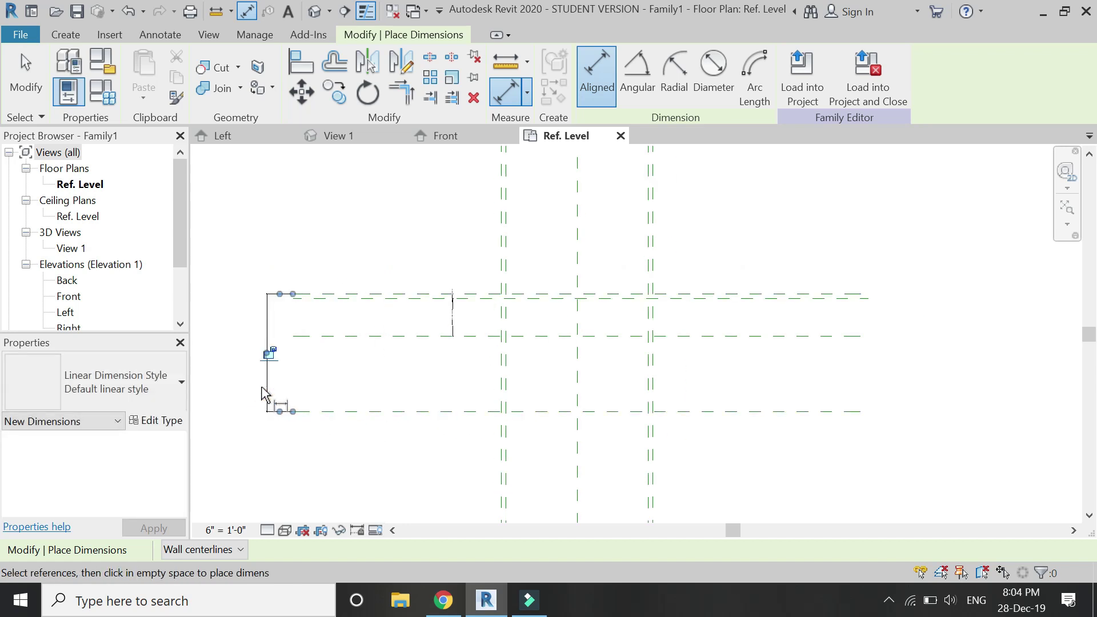
{"action": "scroll", "coordinate": [264, 390], "scroll_direction": "up", "scroll_amount": 2}
{"action": "key", "text": "Escape"}
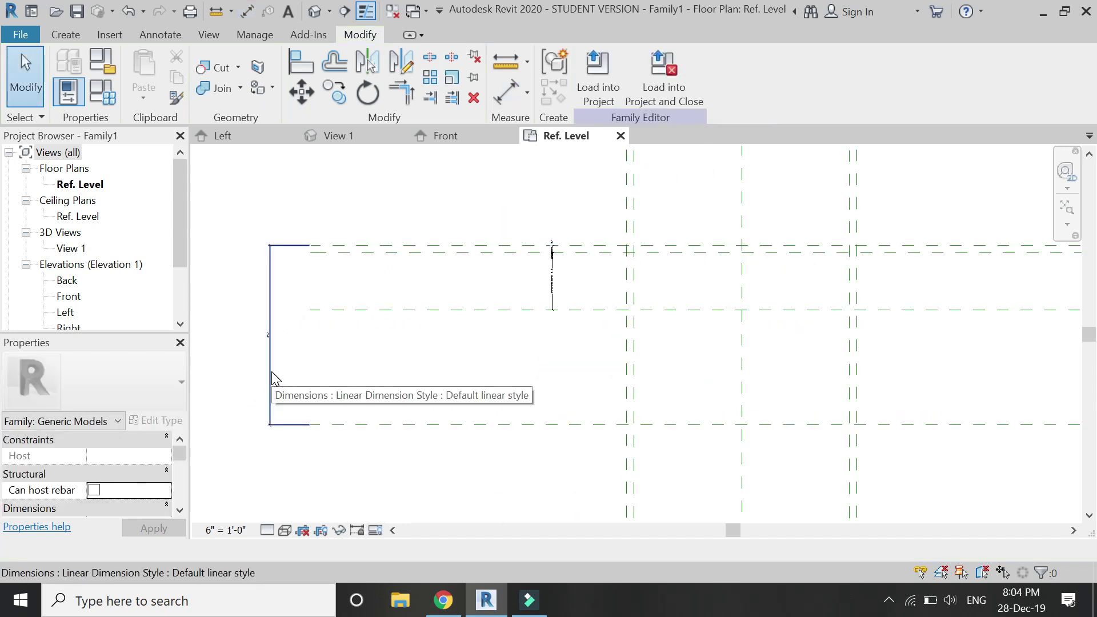
- Label that dimension with a new type parameter named 'total depth' (2' 1")
{"action": "left_click", "coordinate": [270, 372]}
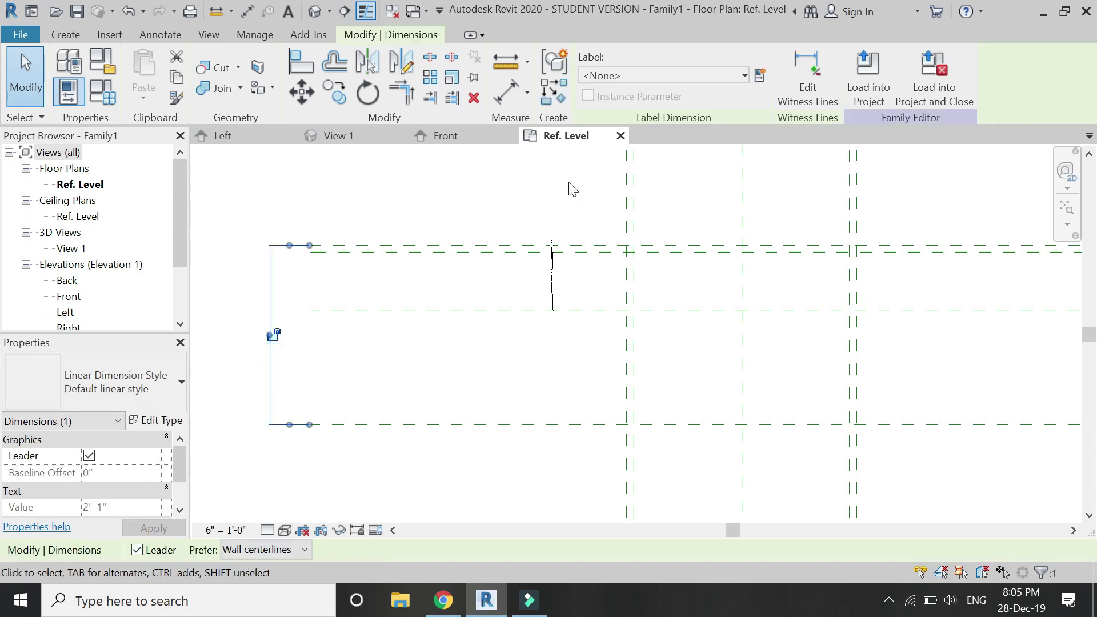
{"action": "left_click", "coordinate": [757, 80]}
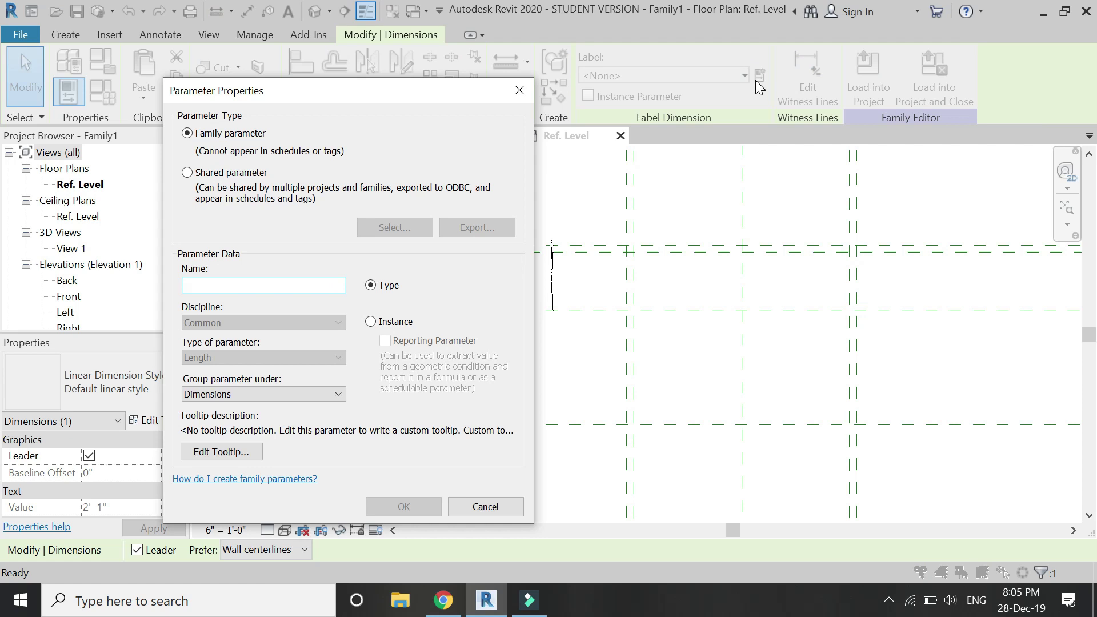
{"action": "type", "text": "total depth"}
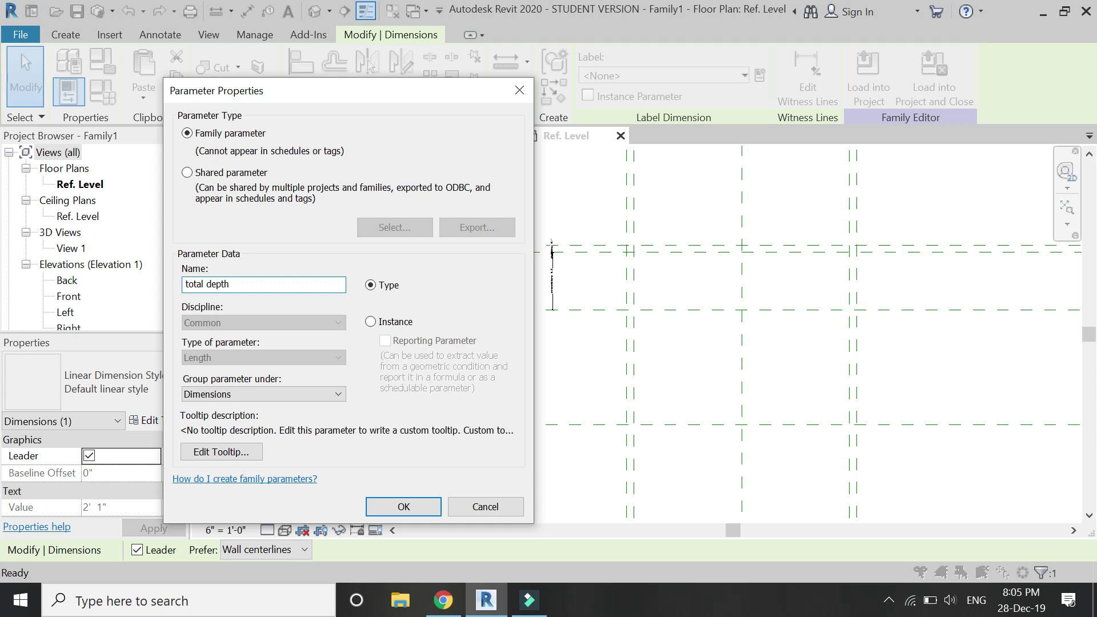
{"action": "key", "text": "Return"}
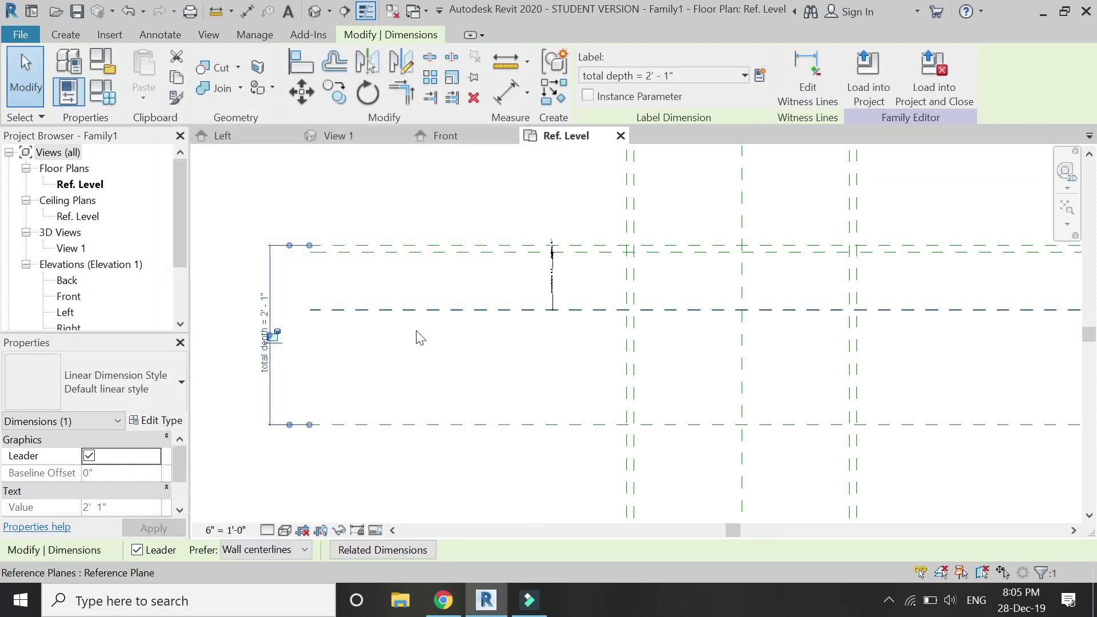
{"action": "left_click", "coordinate": [326, 354]}
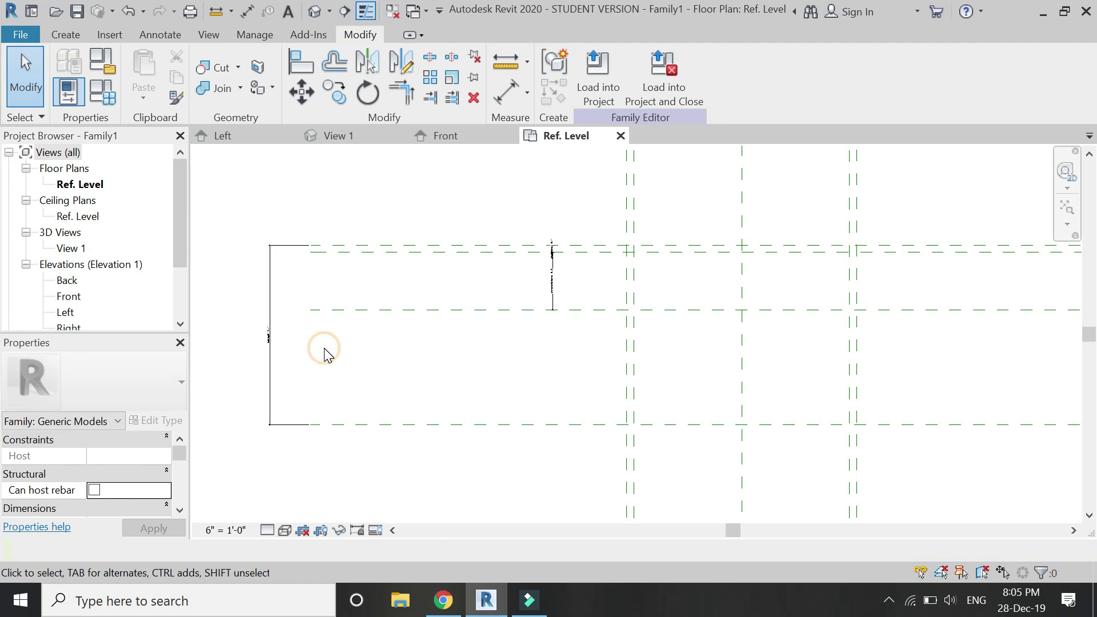
- In Family Types, change the total depth value to 1' 10"
{"action": "left_click", "coordinate": [103, 93]}
{"action": "left_click", "coordinate": [228, 301]}
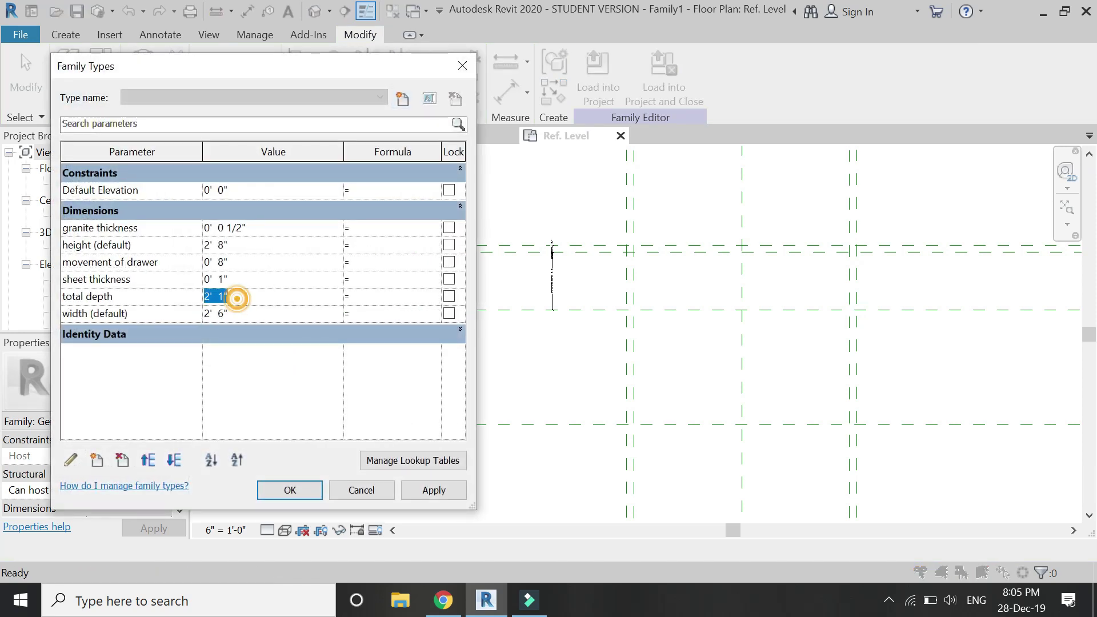
{"action": "type", "text": "1'10"}
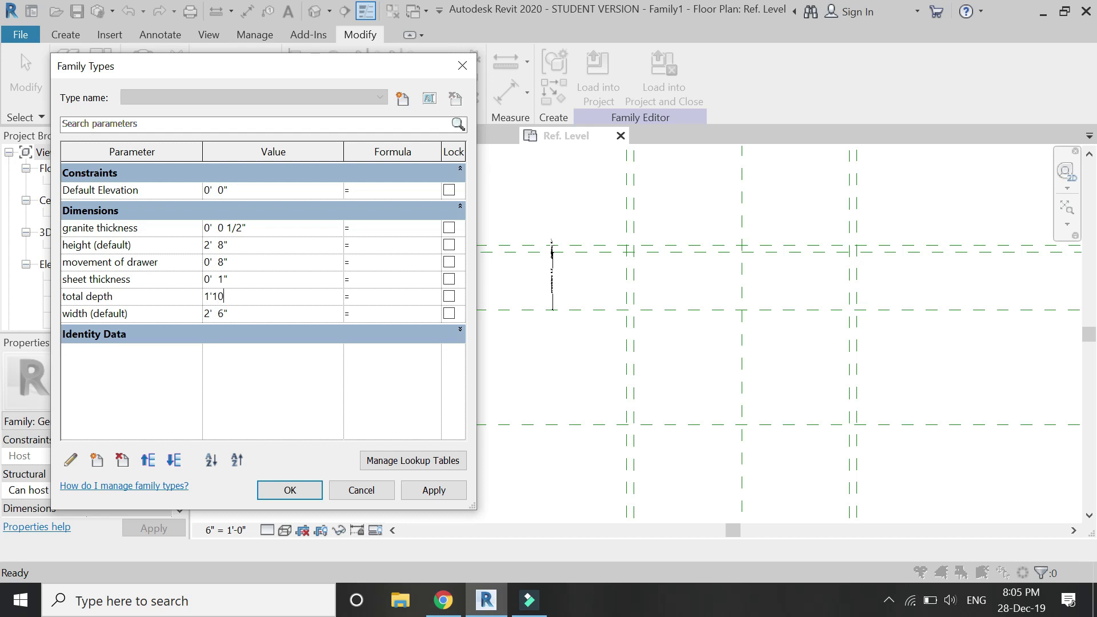
{"action": "key", "text": "Tab"}
- Add an 'internal depth' parameter with formula total depth - sheet thickness (1' 9") and apply
{"action": "left_click", "coordinate": [96, 460]}
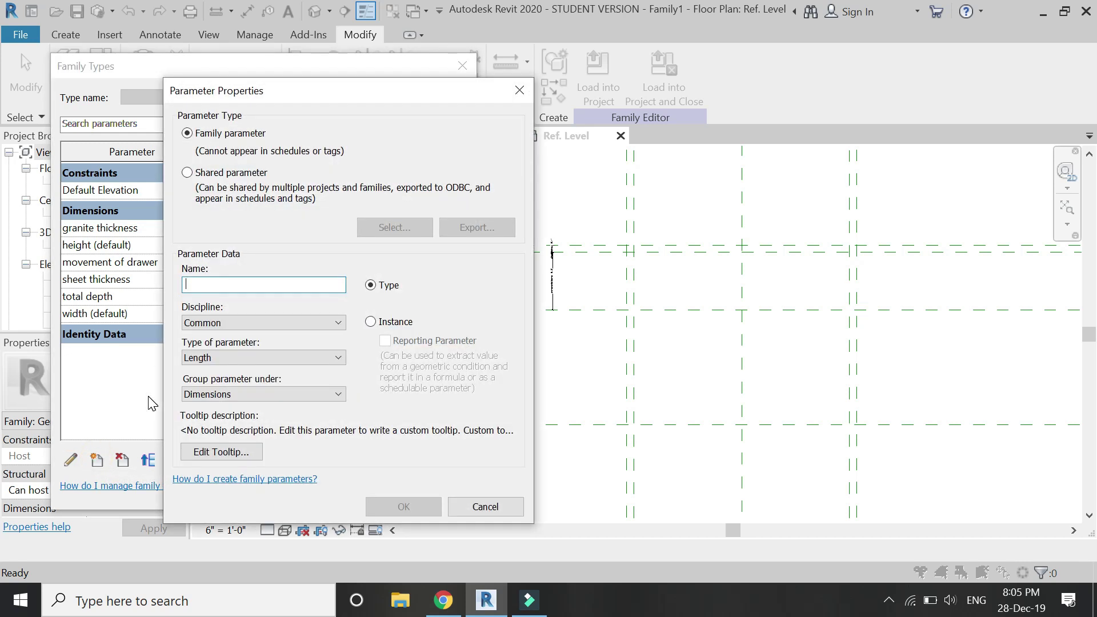
{"action": "type", "text": "internal depth"}
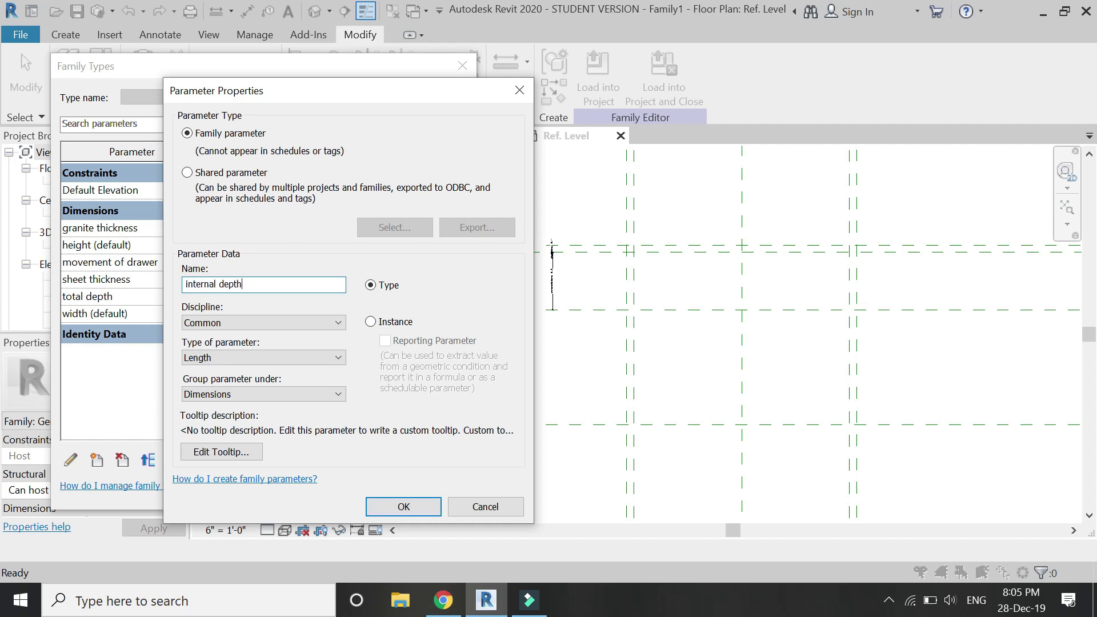
{"action": "key", "text": "Return"}
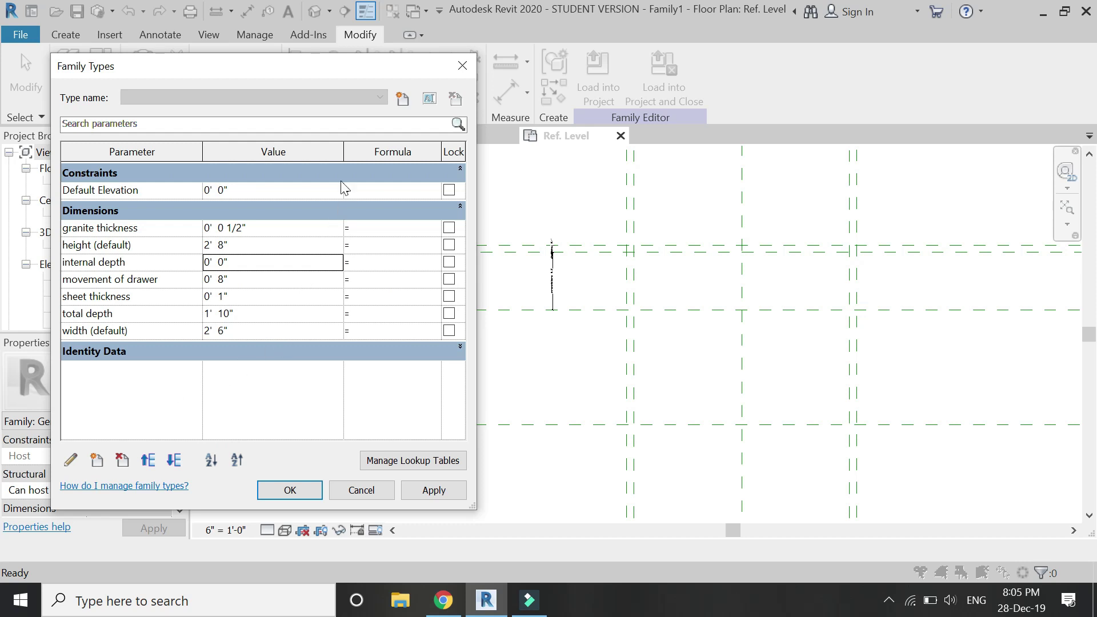
{"action": "left_click_drag", "start_coordinate": [344, 151], "coordinate": [251, 155]}
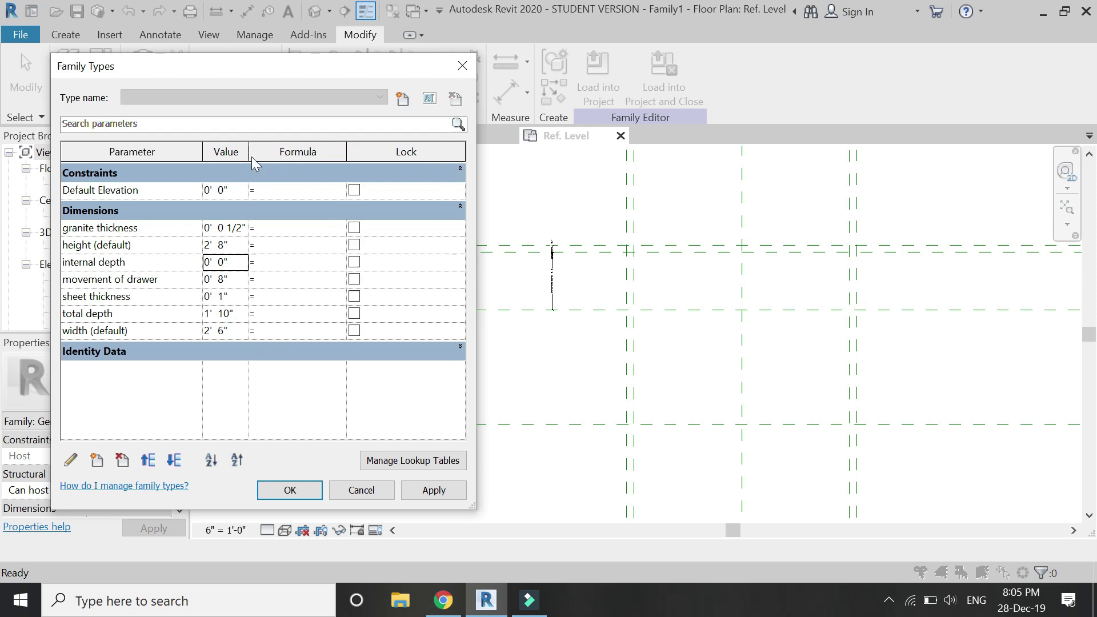
{"action": "left_click_drag", "start_coordinate": [349, 157], "coordinate": [432, 174]}
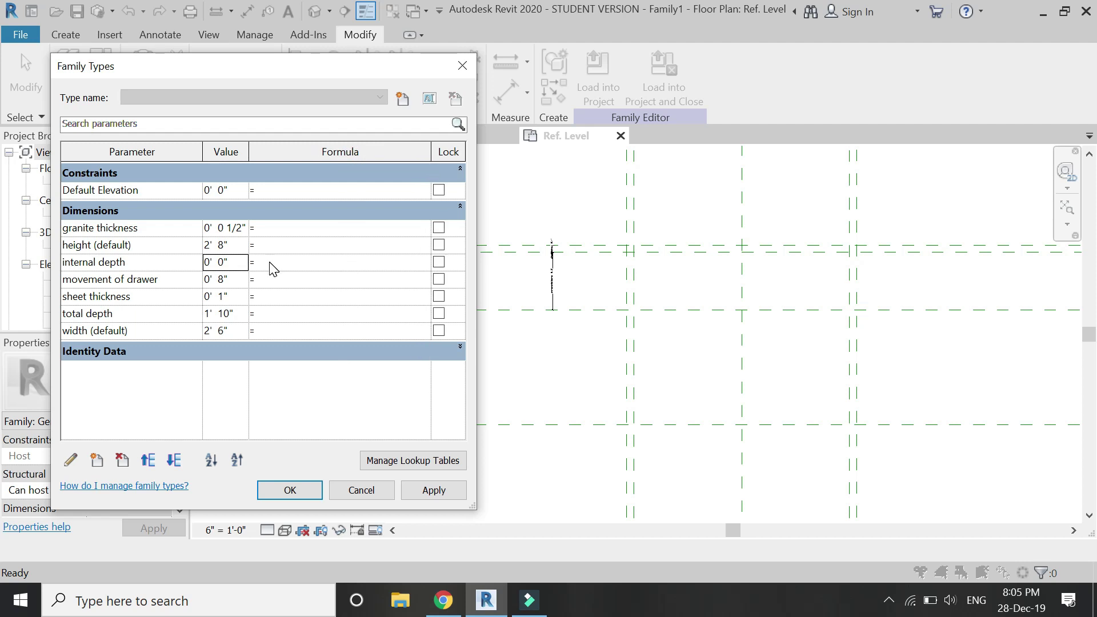
{"action": "left_click", "coordinate": [271, 264]}
{"action": "type", "text": "total depth - sheet thickness"}
{"action": "key", "text": "Tab"}
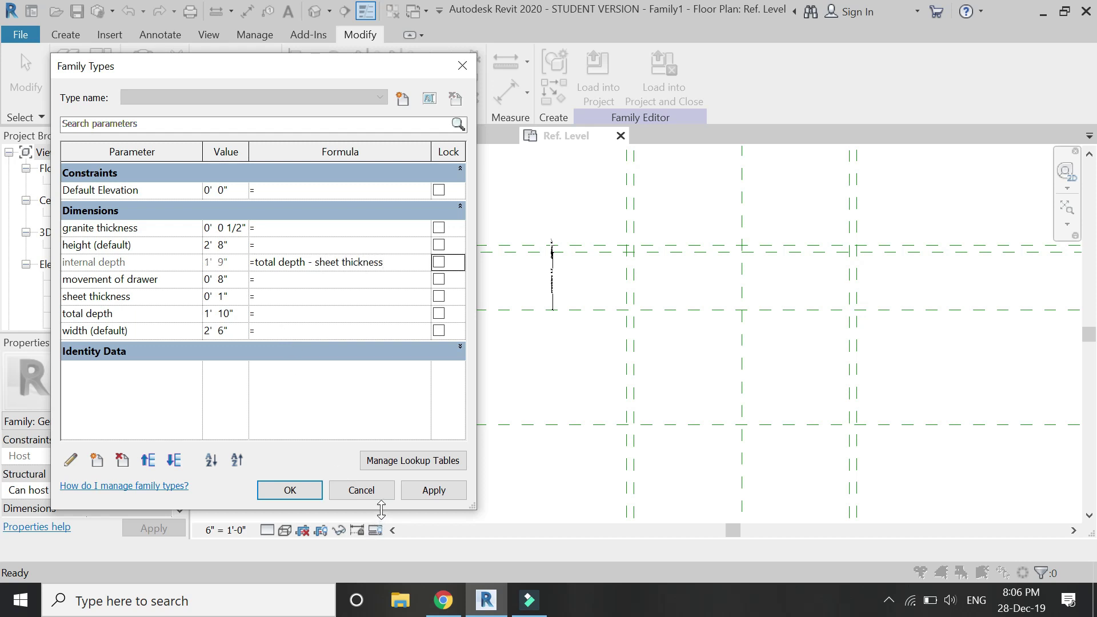
{"action": "left_click", "coordinate": [314, 492]}
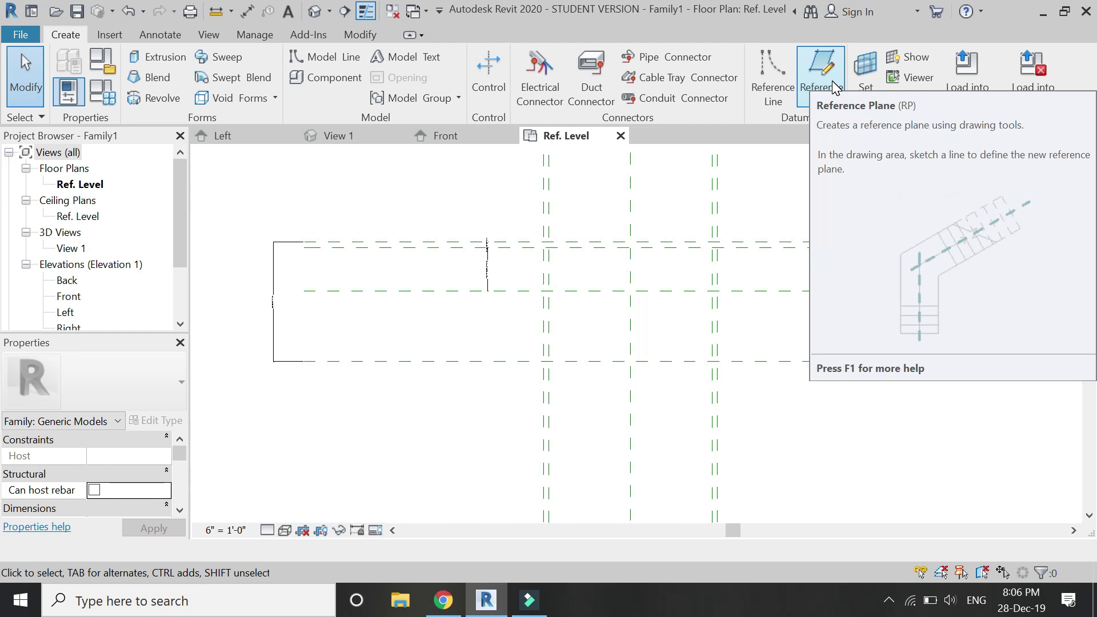
- Draw another horizontal reference plane just below the bottom plane
{"action": "left_click", "coordinate": [834, 86]}
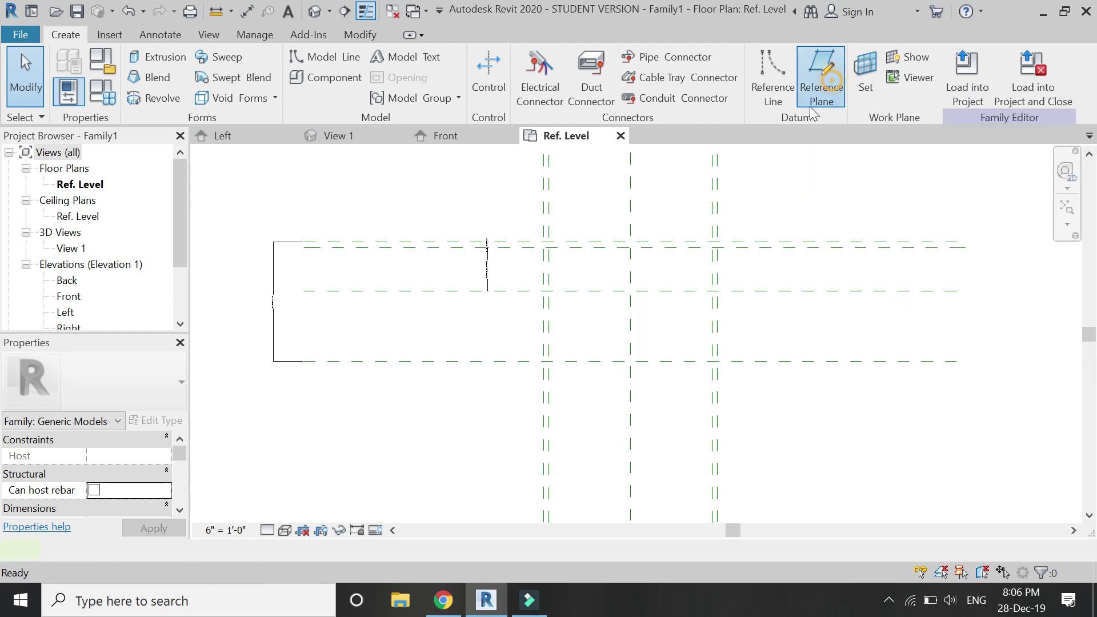
{"action": "left_click", "coordinate": [306, 373]}
{"action": "left_click", "coordinate": [953, 372]}
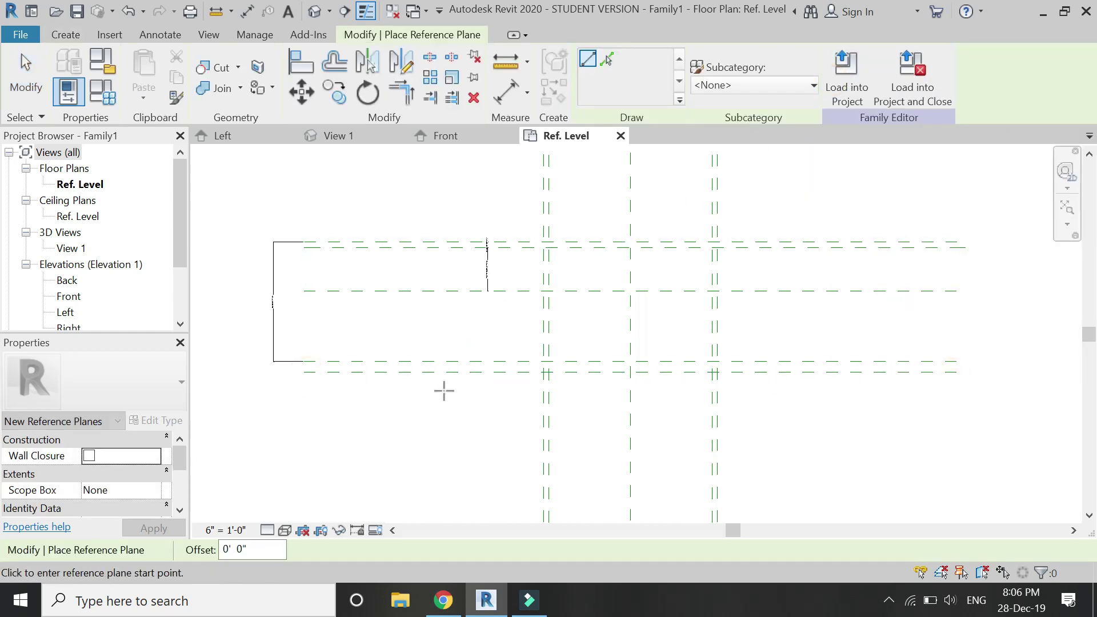
{"action": "scroll", "coordinate": [314, 372], "scroll_direction": "up", "scroll_amount": 2}
- Dimension the gap between the bottom plane and the newest plane with DI
{"action": "key", "text": "d"}
{"action": "key", "text": "i"}
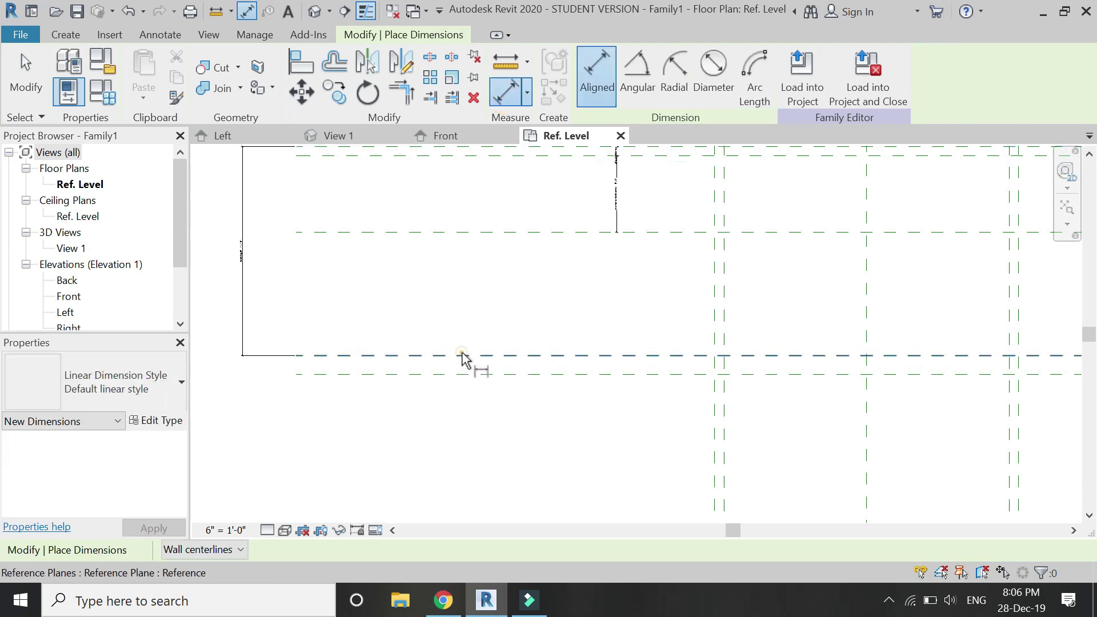
{"action": "left_click", "coordinate": [462, 356]}
{"action": "left_click", "coordinate": [464, 374]}
{"action": "left_click", "coordinate": [448, 458]}
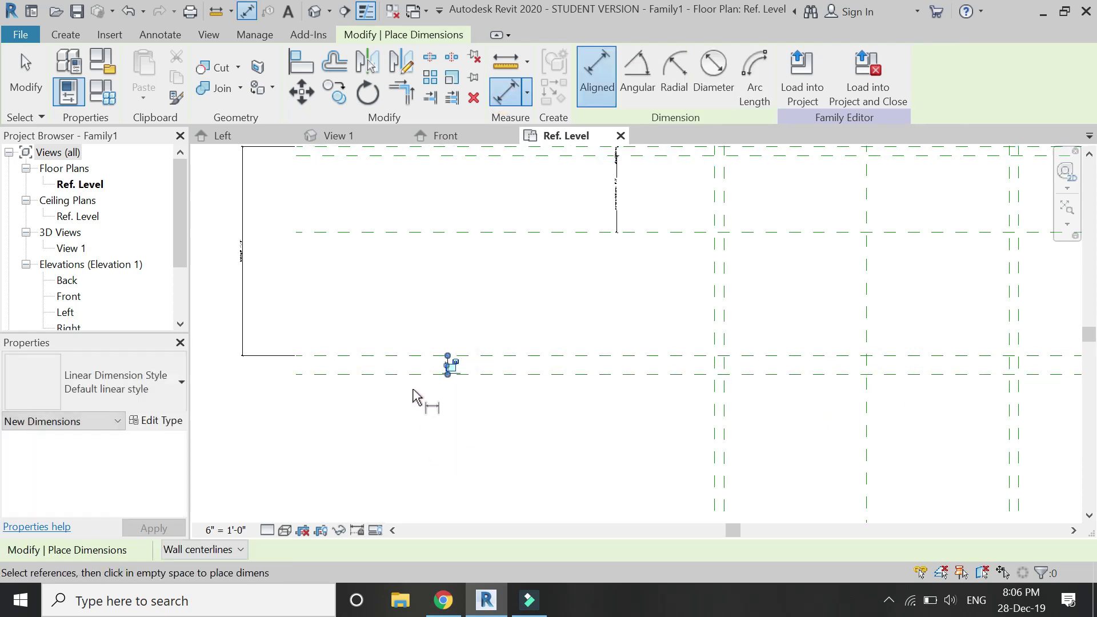
{"action": "scroll", "coordinate": [429, 362], "scroll_direction": "up", "scroll_amount": 2}
{"action": "key", "text": "Escape"}
{"action": "key", "text": "Escape"}
- Label the small gap dimension sheet thickness
{"action": "left_click", "coordinate": [477, 362]}
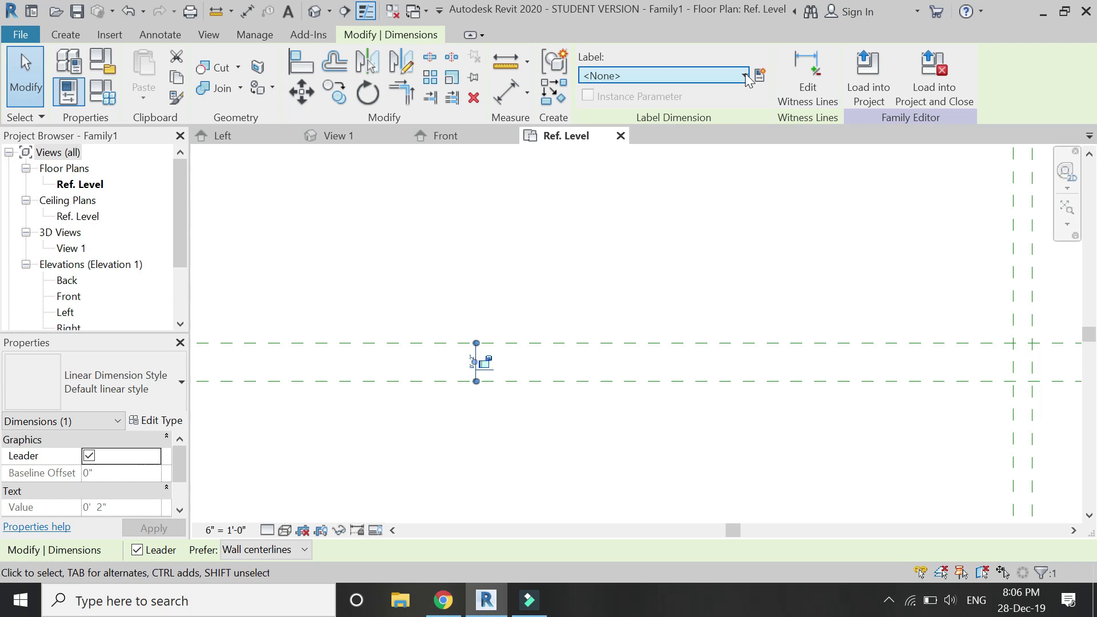
{"action": "left_click", "coordinate": [745, 76]}
{"action": "left_click", "coordinate": [722, 242]}
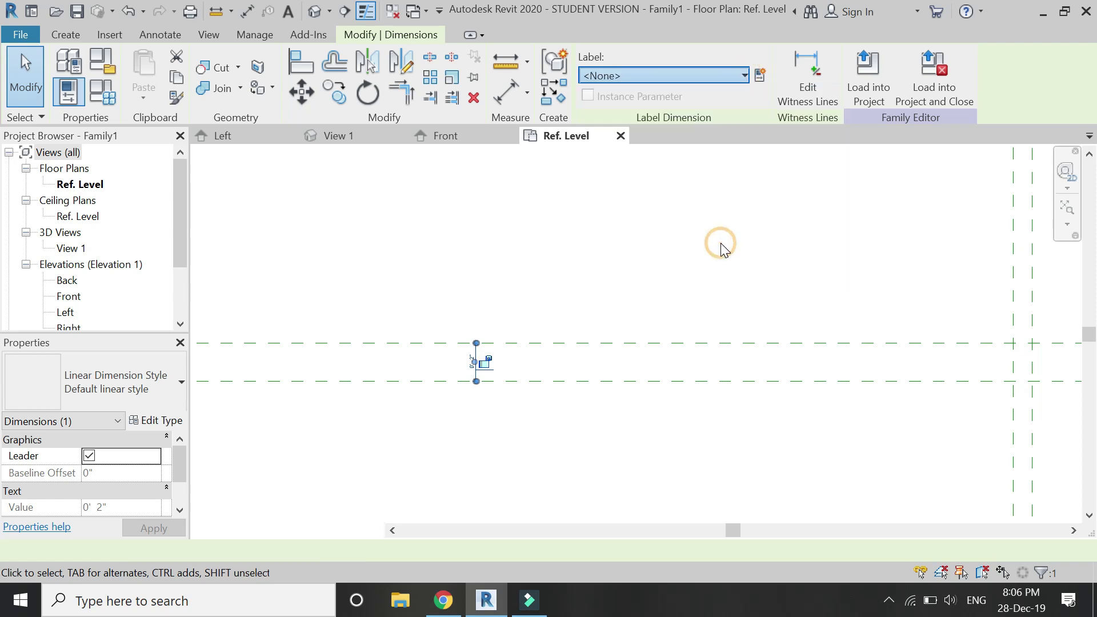
{"action": "scroll", "coordinate": [514, 331], "scroll_direction": "down", "scroll_amount": 5}
{"action": "left_click", "coordinate": [462, 394]}
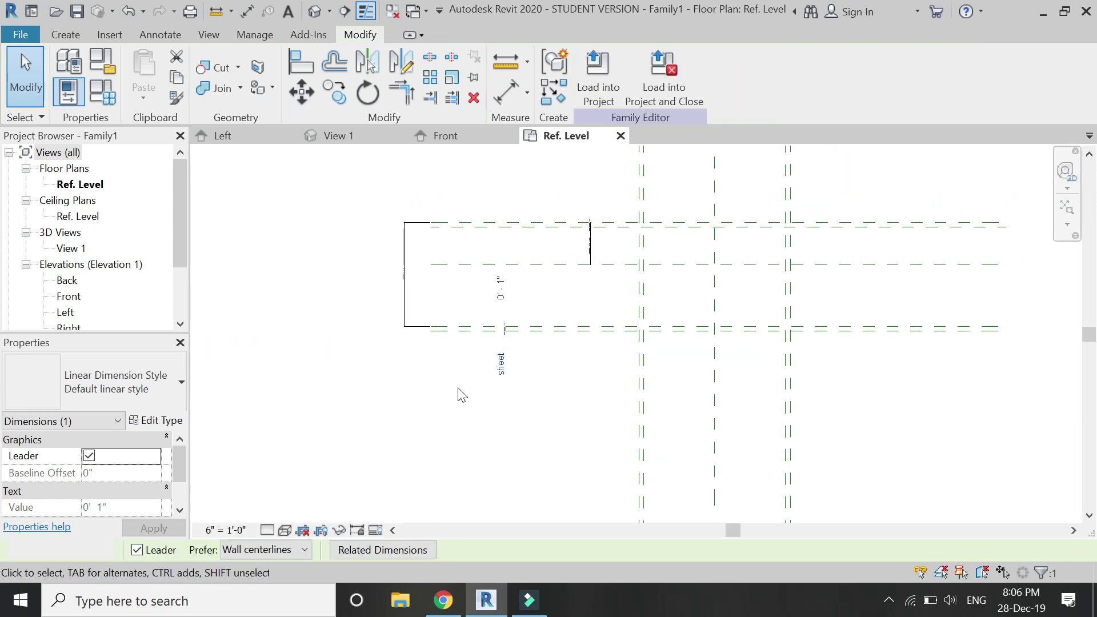
- Delete the total depth dimension and place a new aligned dimension between two planes
{"action": "scroll", "coordinate": [545, 361], "scroll_direction": "up", "scroll_amount": 3}
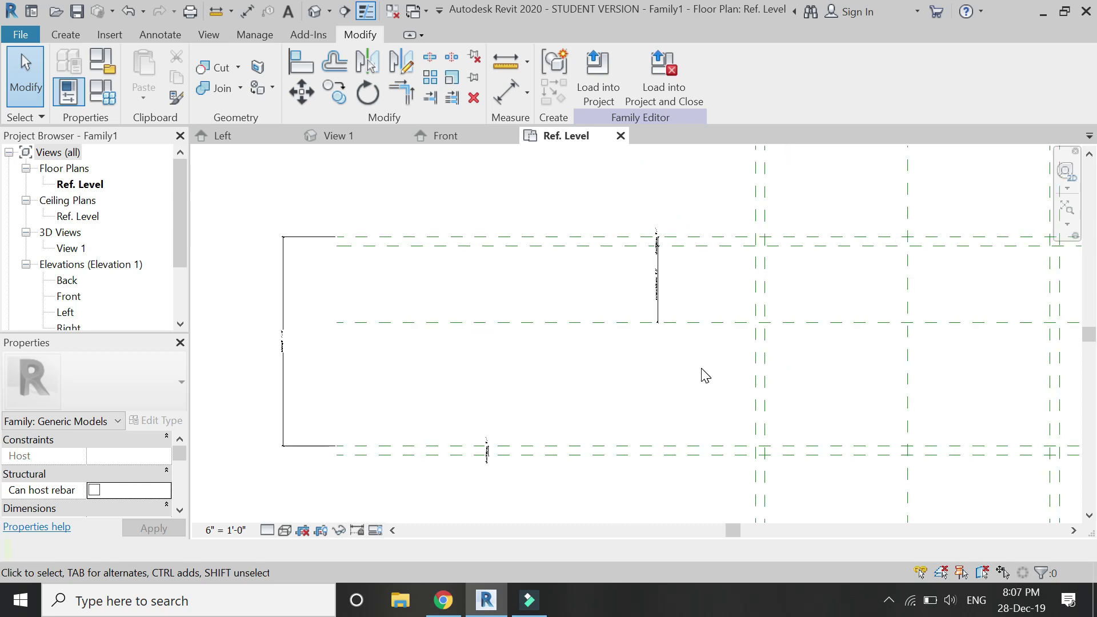
{"action": "left_click", "coordinate": [290, 385]}
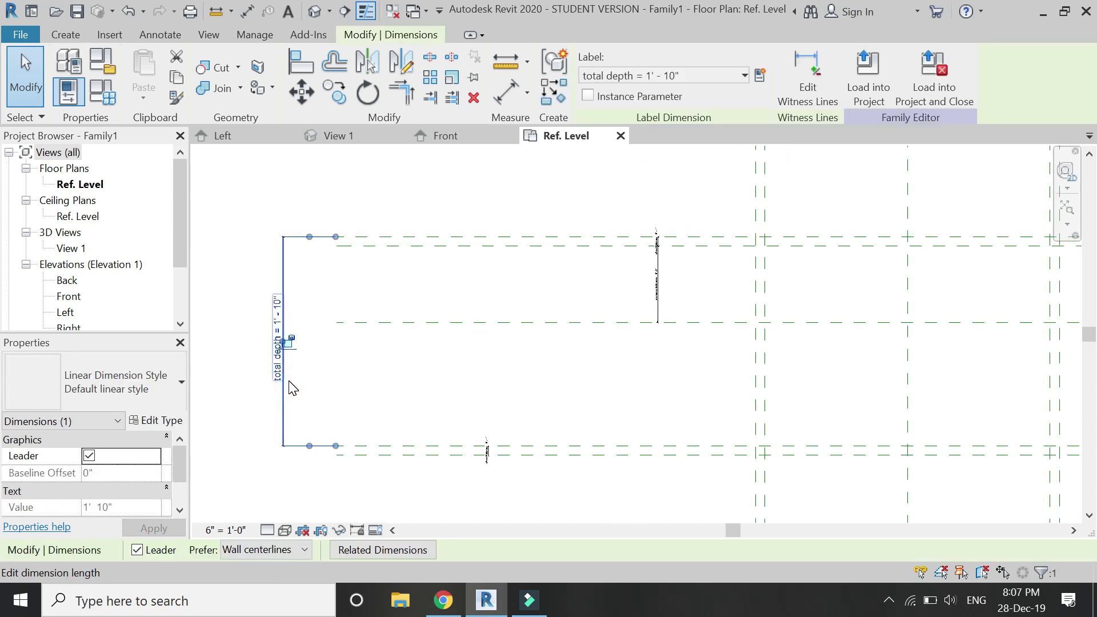
{"action": "key", "text": "Delete"}
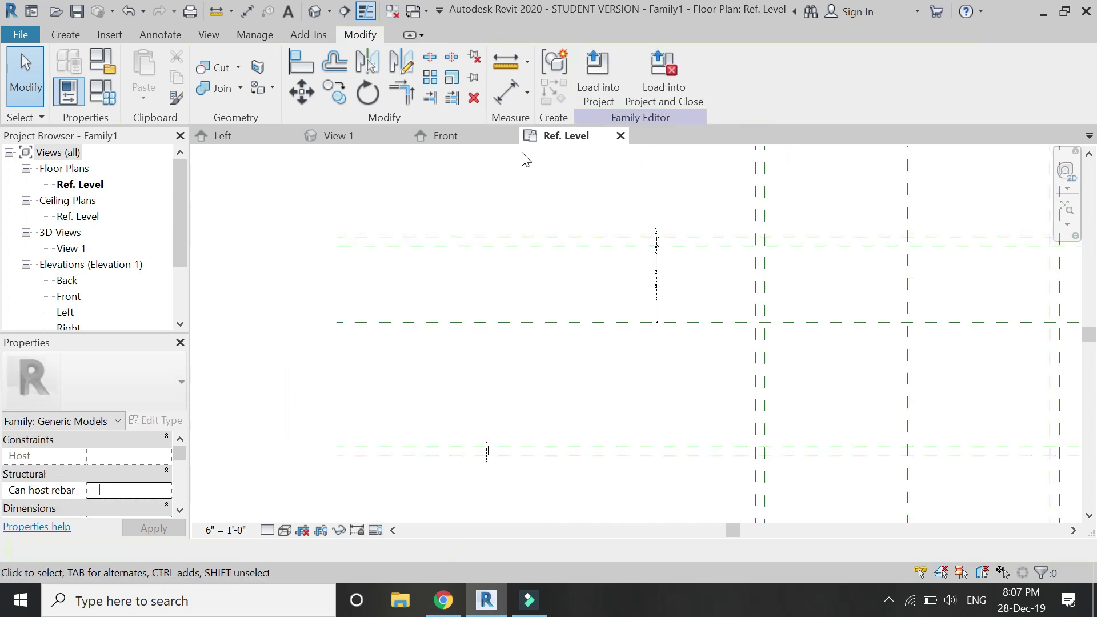
{"action": "left_click", "coordinate": [510, 101]}
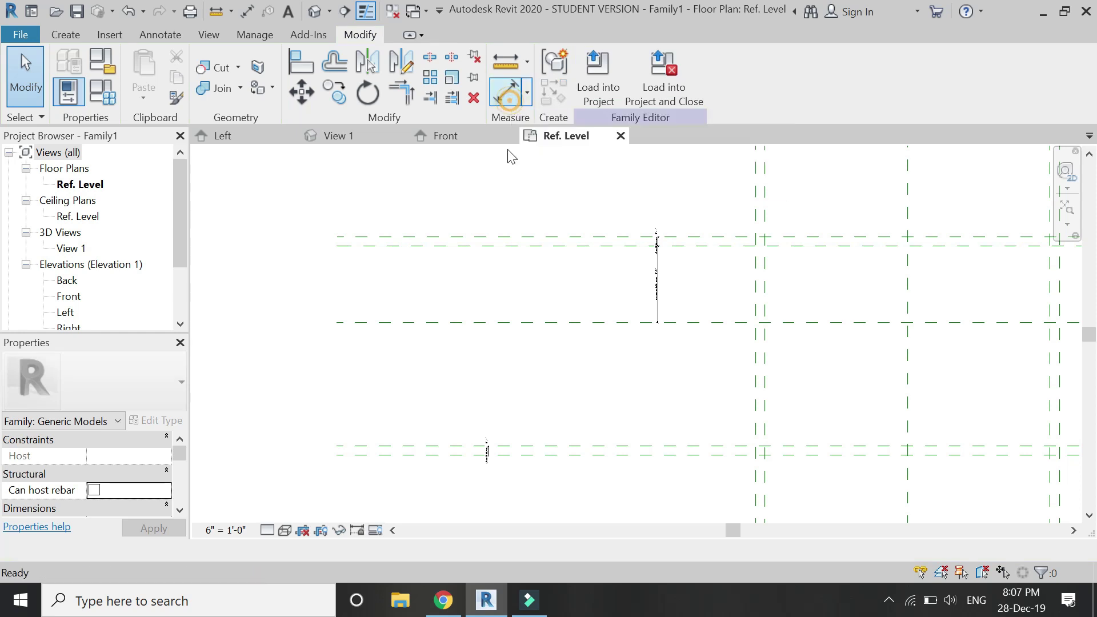
{"action": "left_click", "coordinate": [525, 324]}
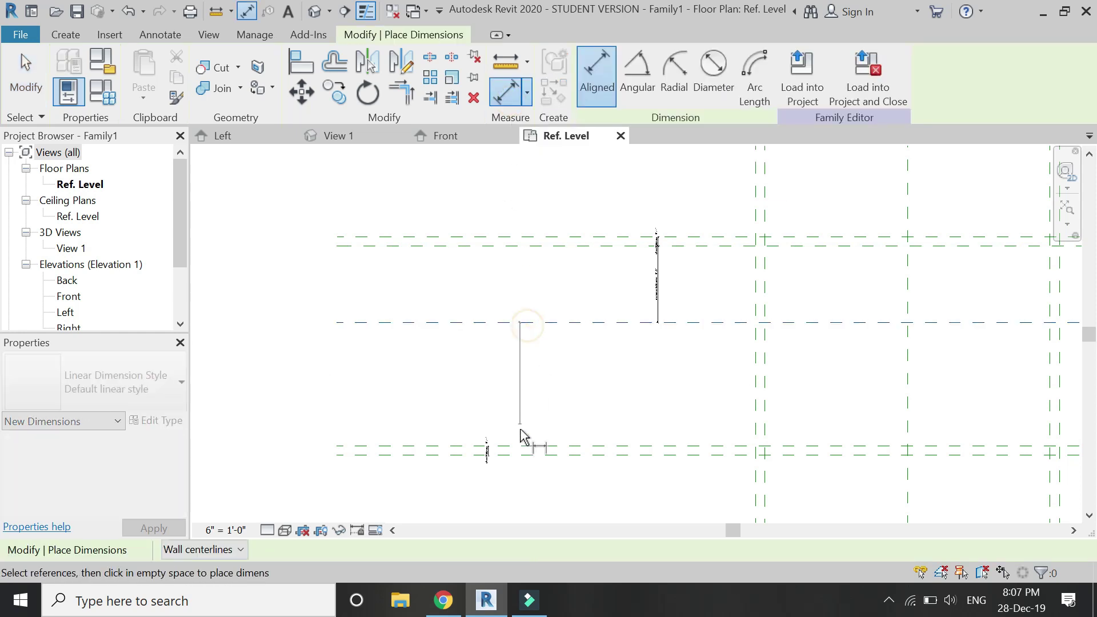
{"action": "scroll", "coordinate": [492, 449], "scroll_direction": "up", "scroll_amount": 2}
{"action": "left_click", "coordinate": [485, 429]}
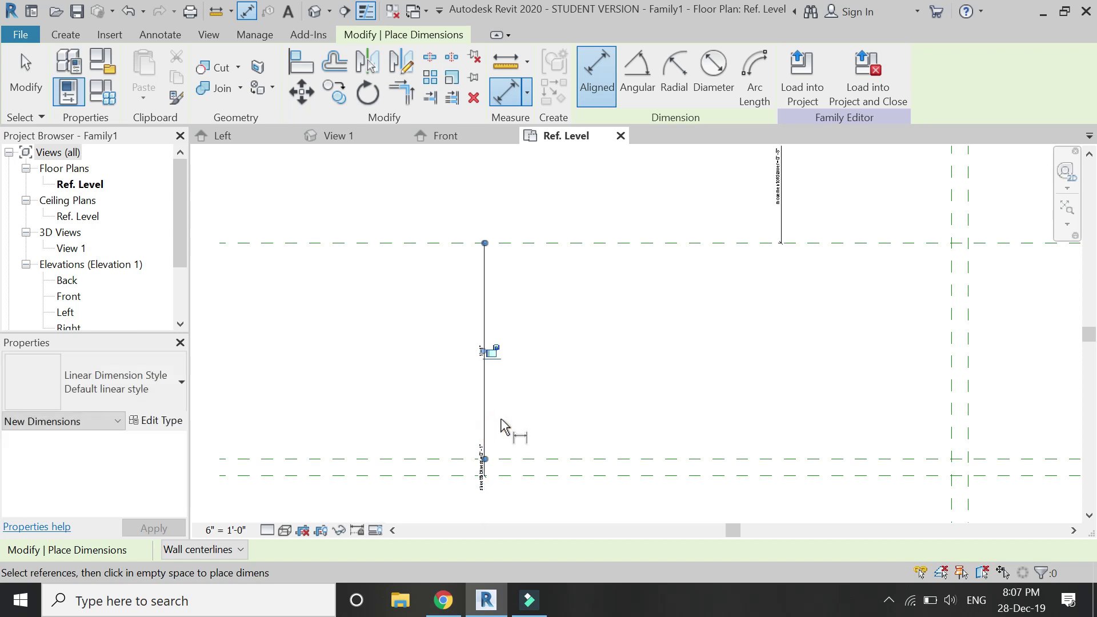
{"action": "key", "text": "Escape"}
- Assign the internal depth label to the new dimension, so it reads 1' 9"
{"action": "left_click", "coordinate": [485, 389]}
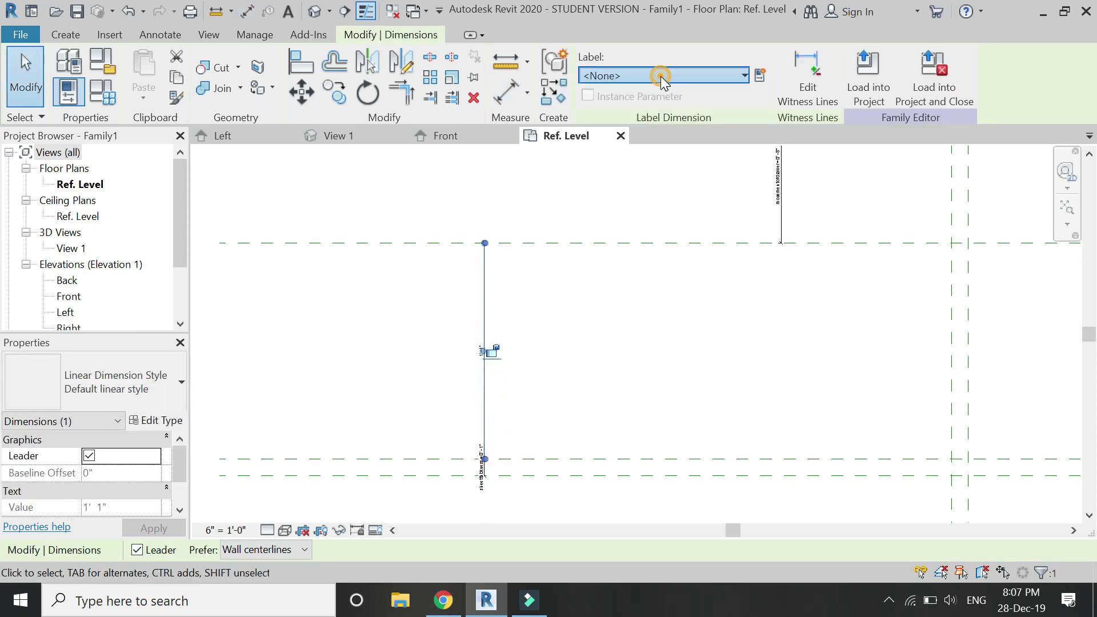
{"action": "left_click", "coordinate": [661, 76]}
{"action": "left_click", "coordinate": [685, 202]}
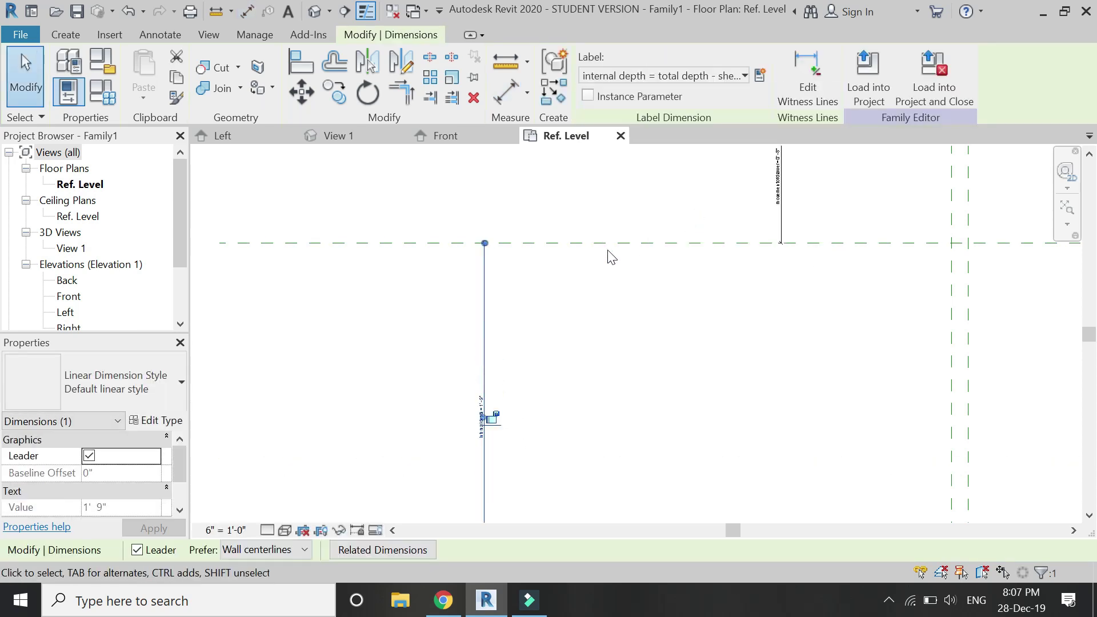
{"action": "scroll", "coordinate": [514, 320], "scroll_direction": "down", "scroll_amount": 3}
{"action": "key", "text": "Escape"}
{"action": "left_click", "coordinate": [104, 104]}
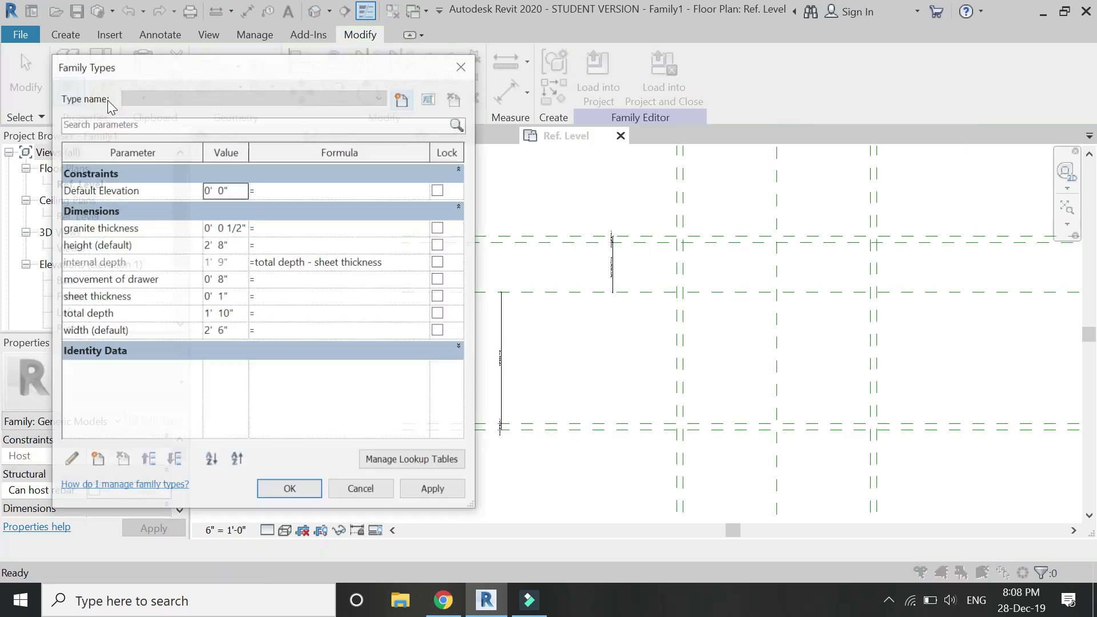
- Set the movement of drawer value to 1' 0" in Family Types and apply it
{"action": "left_click", "coordinate": [236, 279]}
{"action": "type", "text": "1"}
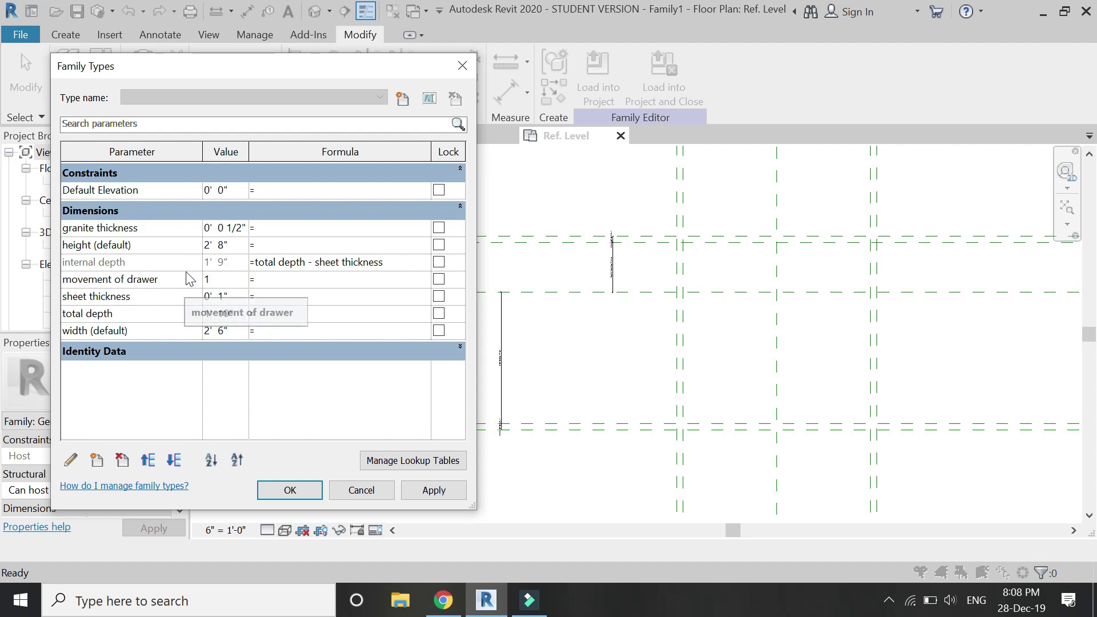
{"action": "key", "text": "BackSpace"}
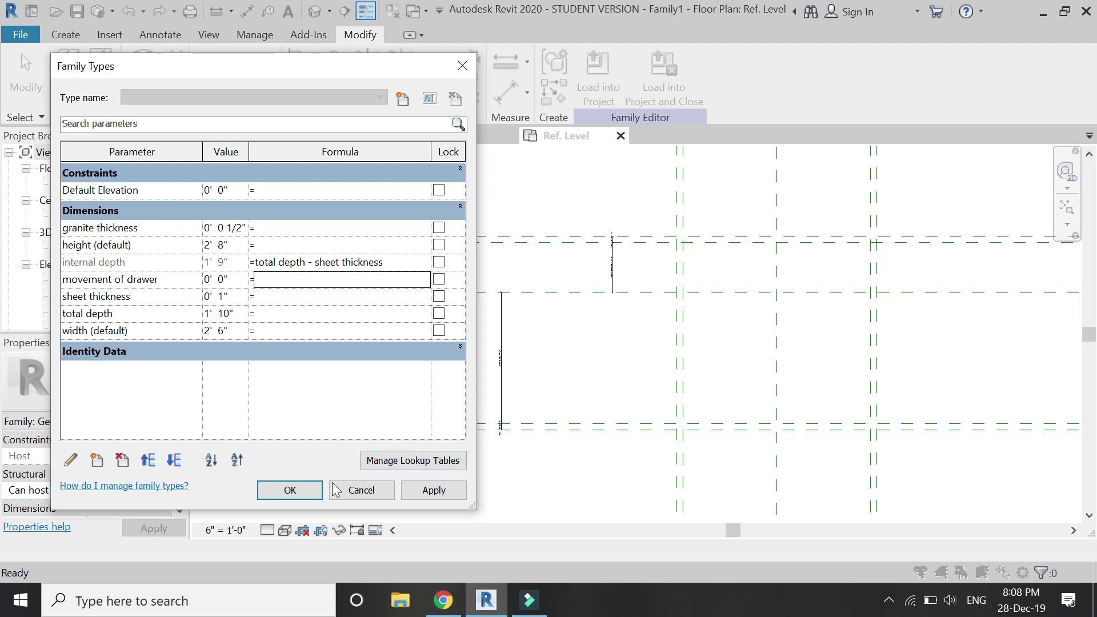
{"action": "left_click", "coordinate": [314, 490]}
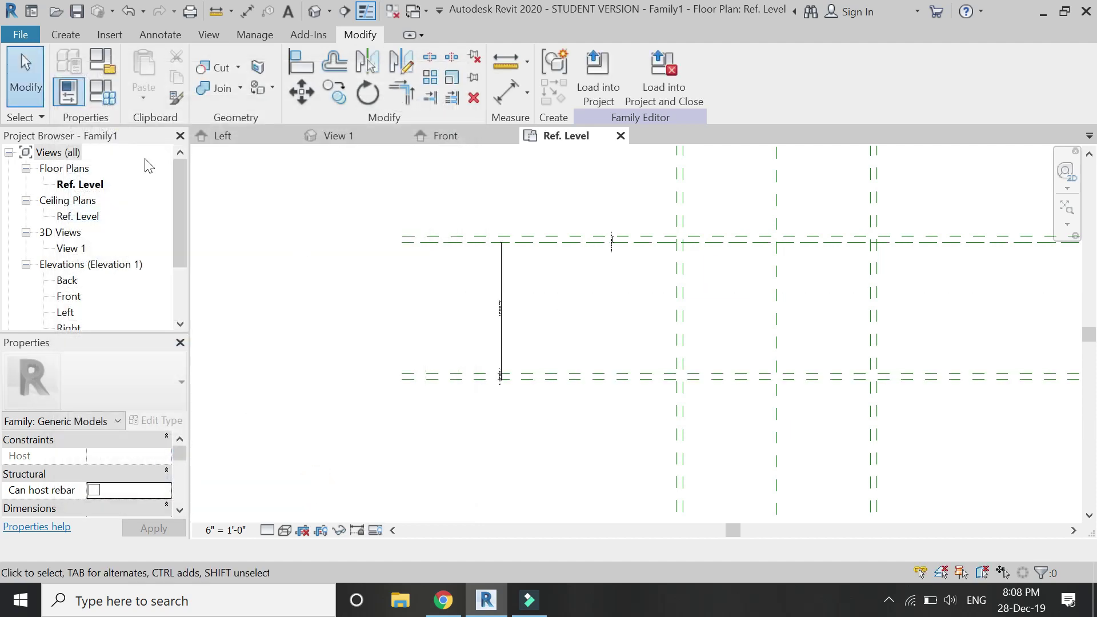
{"action": "left_click", "coordinate": [69, 91]}
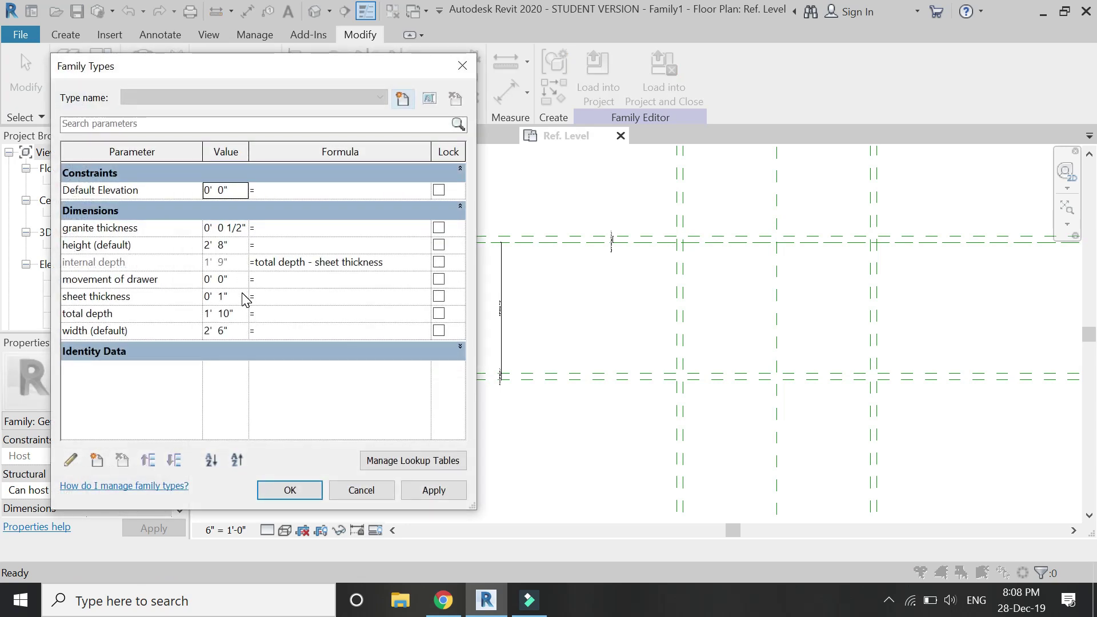
{"action": "left_click", "coordinate": [237, 279]}
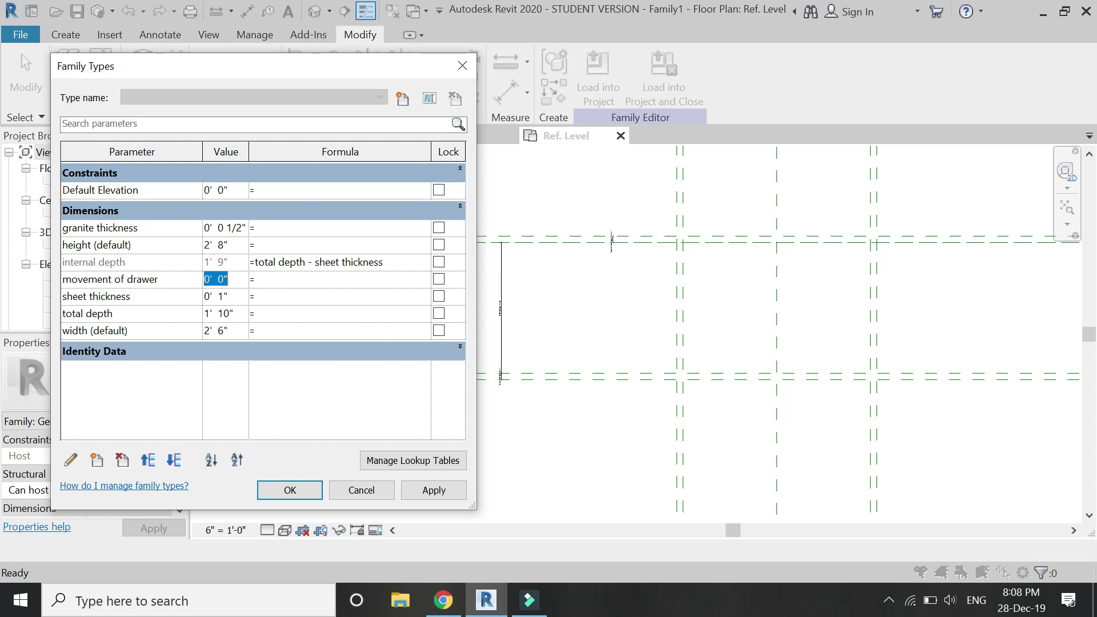
{"action": "type", "text": "1"}
{"action": "key", "text": "Tab"}
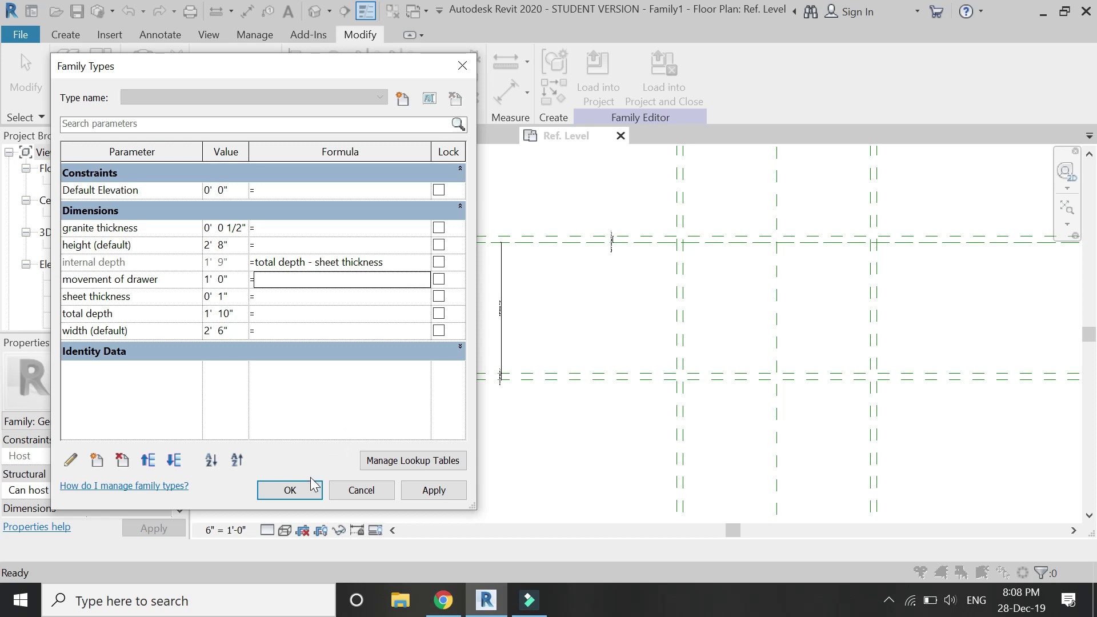
{"action": "left_click", "coordinate": [290, 490]}
{"action": "scroll", "coordinate": [355, 270], "scroll_direction": "down", "scroll_amount": 3}
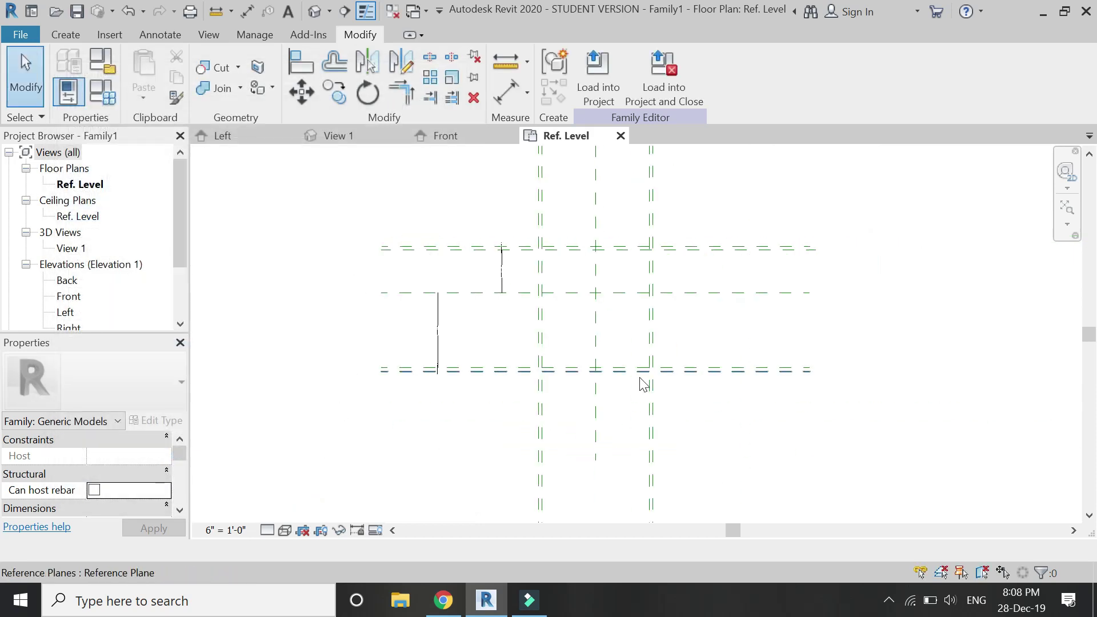
- Switch to the Front elevation and multi-select its upper and bottom reference planes
{"action": "left_click", "coordinate": [475, 135]}
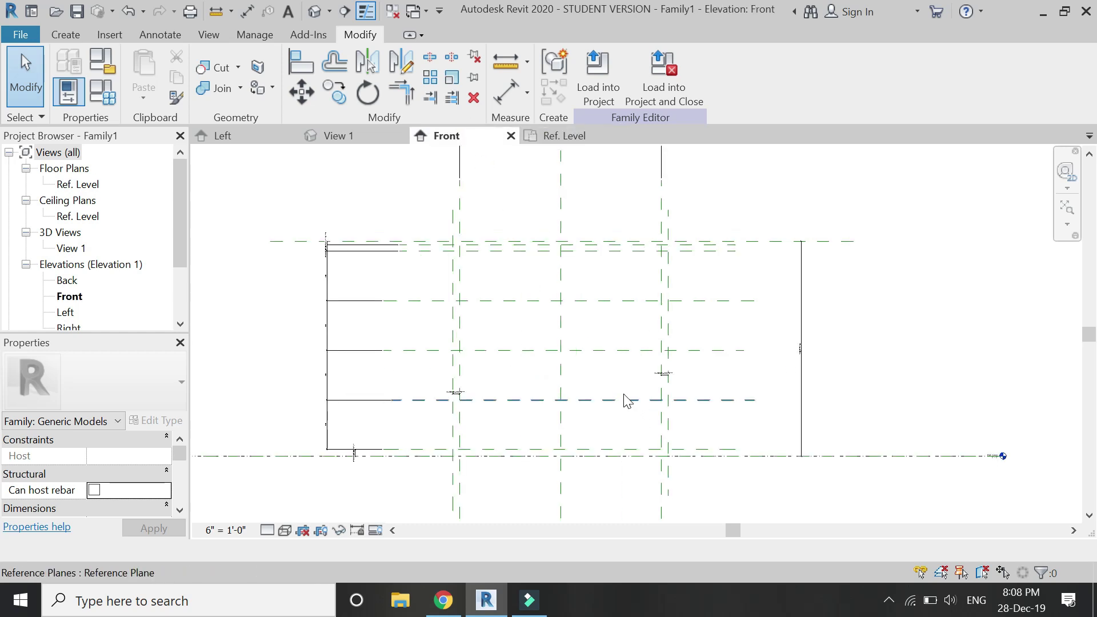
{"action": "scroll", "coordinate": [612, 386], "scroll_direction": "up", "scroll_amount": 2}
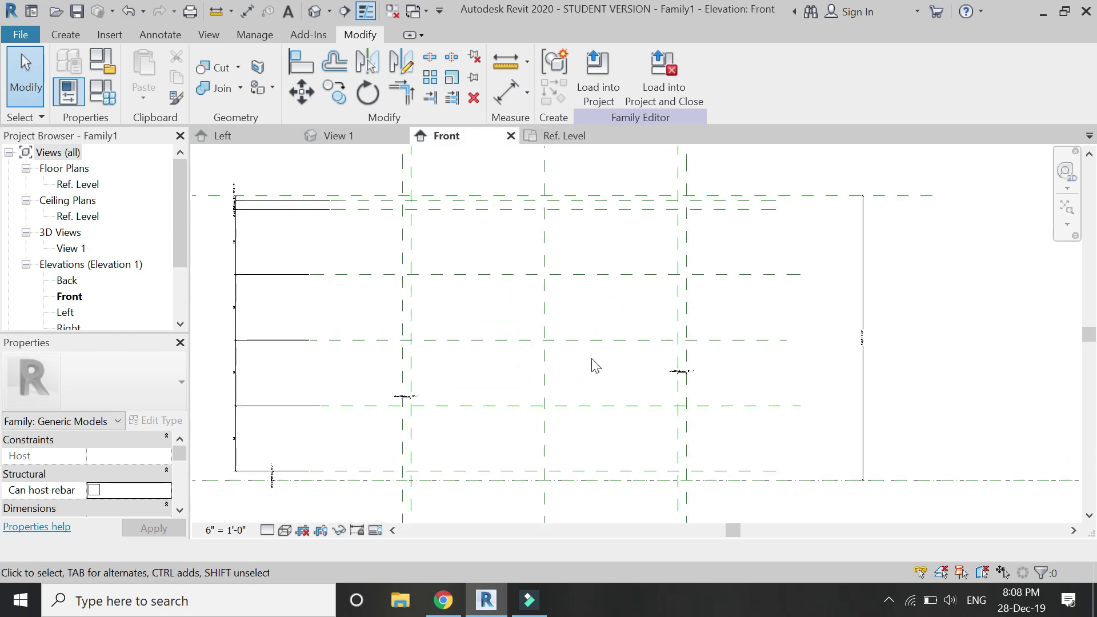
{"action": "left_click", "coordinate": [501, 223]}
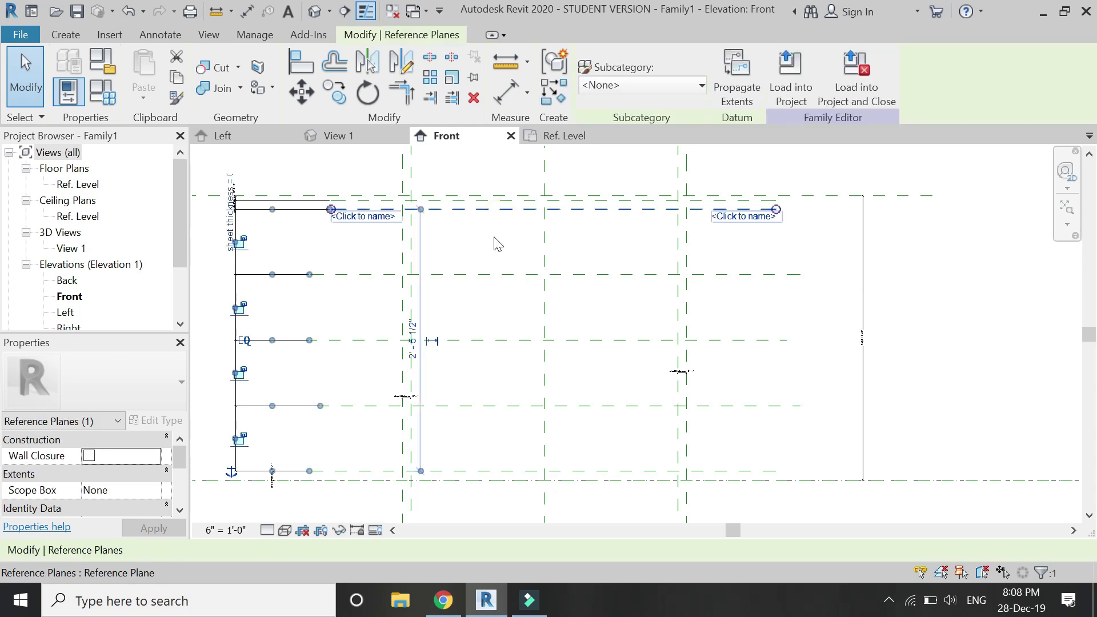
{"action": "left_click", "coordinate": [675, 250], "text": "ctrl"}
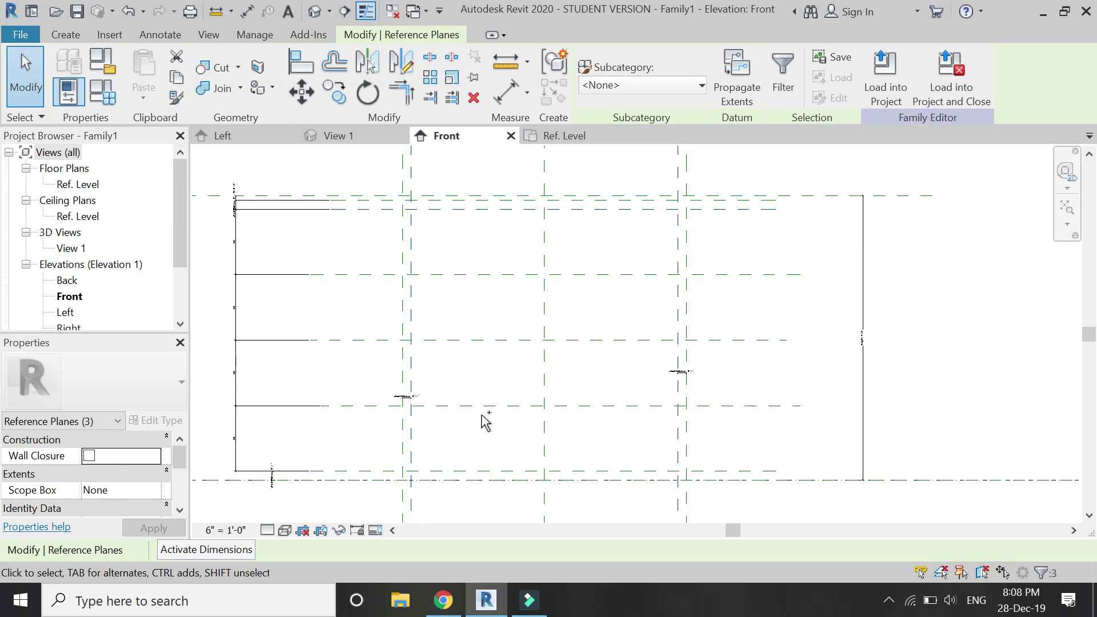
{"action": "left_click", "coordinate": [502, 472], "text": "ctrl"}
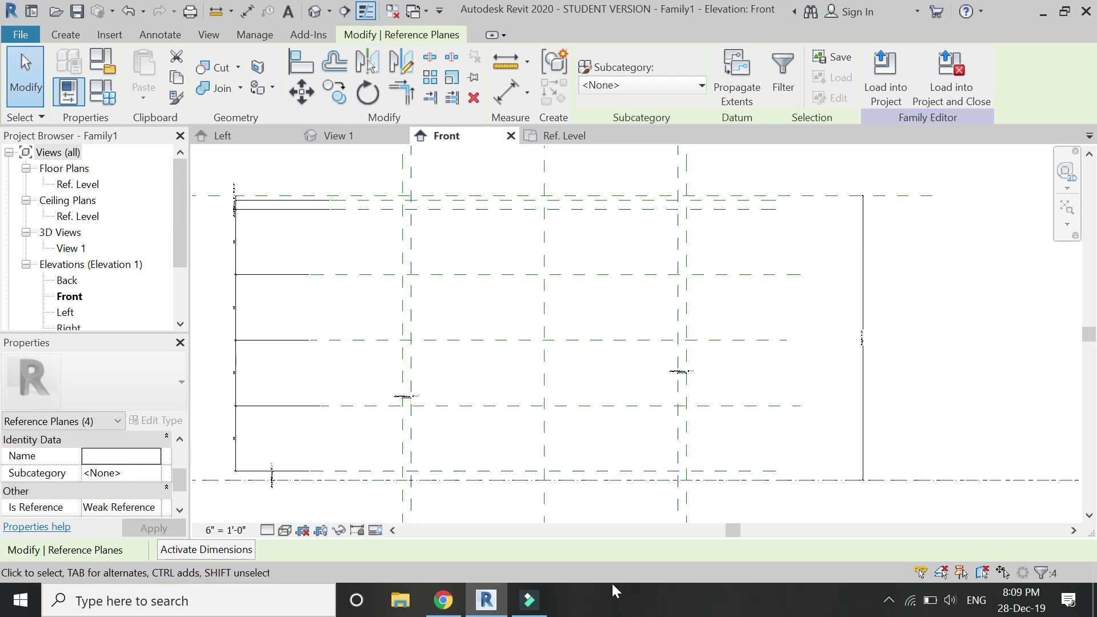
- Create a new reference plane subcategory named 'internal sides' for the selected planes
{"action": "left_click", "coordinate": [640, 84]}
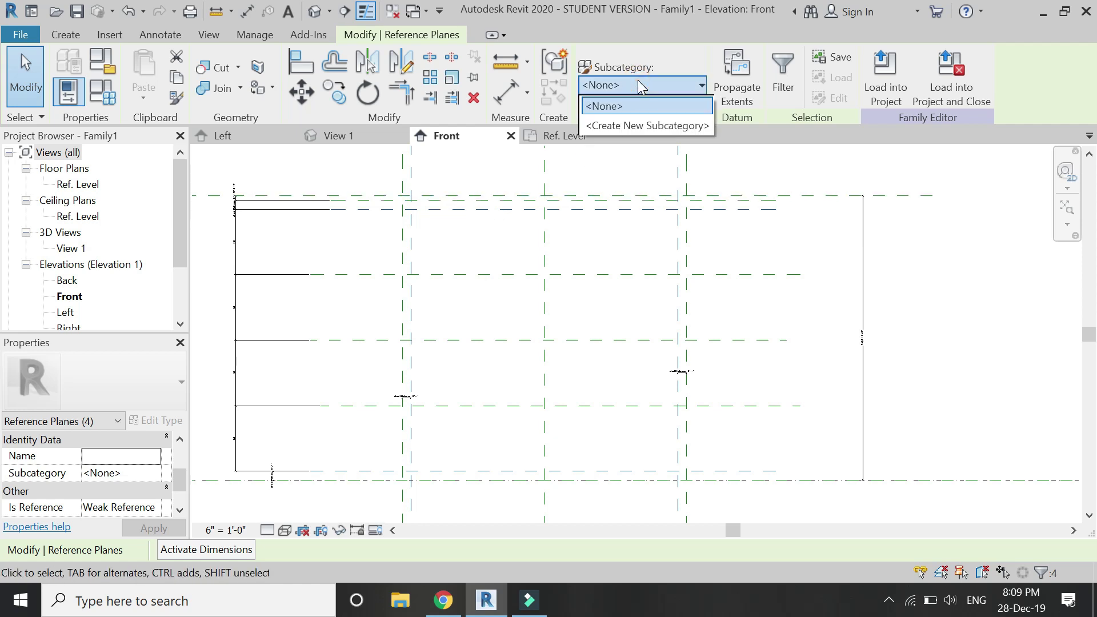
{"action": "left_click", "coordinate": [644, 125]}
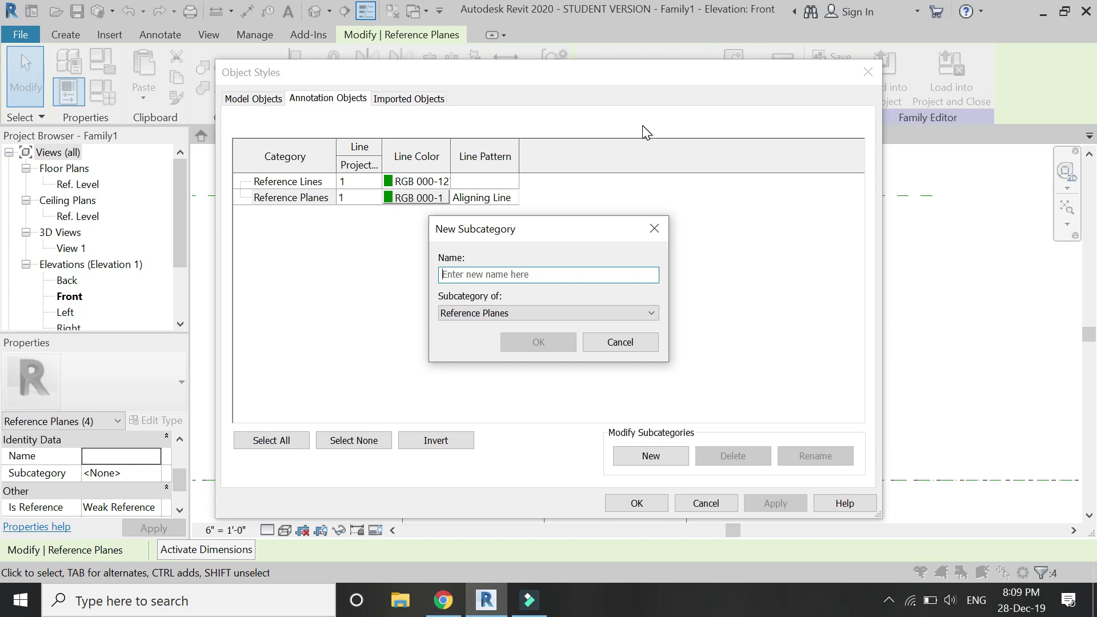
{"action": "type", "text": "internal sides of the cabinet"}
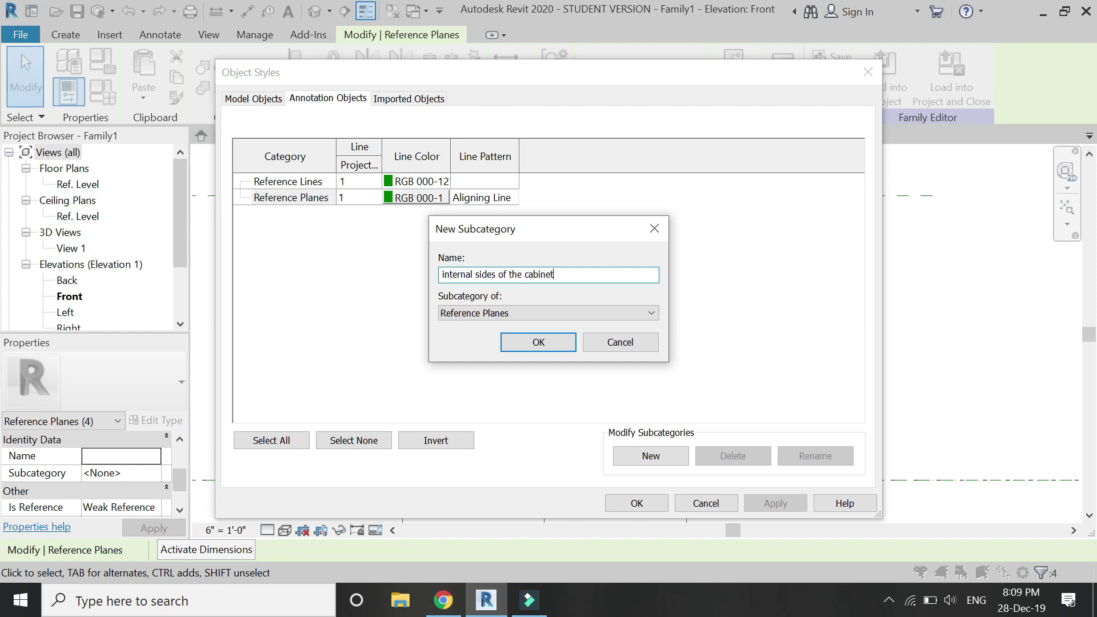
{"action": "key", "text": "Return"}
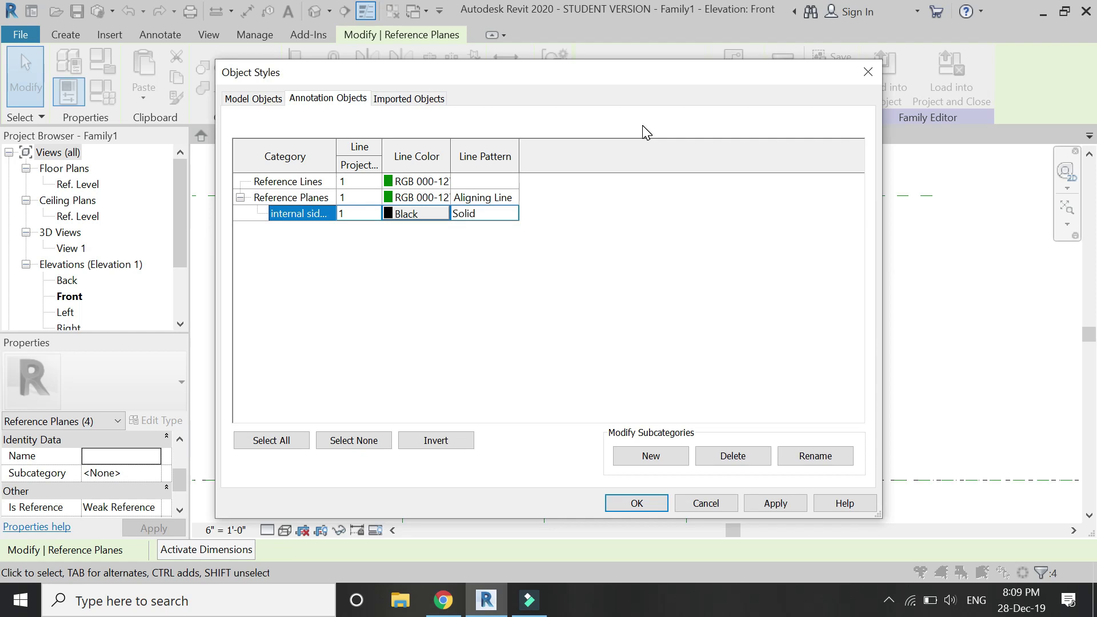
- Give the internal sides subcategory a red line colour and deselect the planes
{"action": "left_click", "coordinate": [394, 216]}
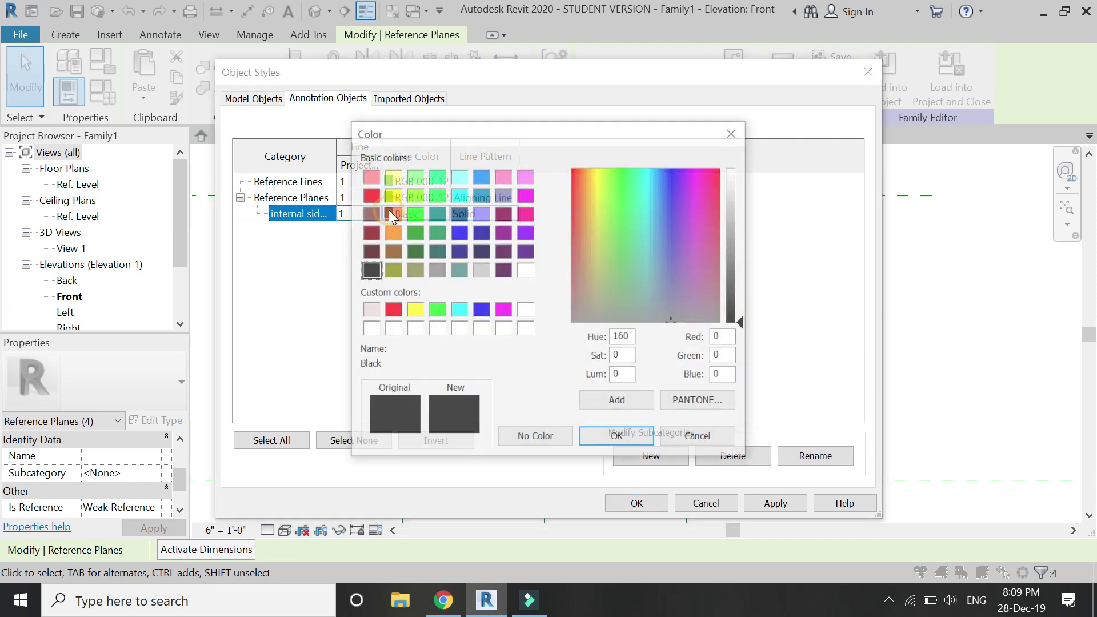
{"action": "left_click", "coordinate": [369, 194]}
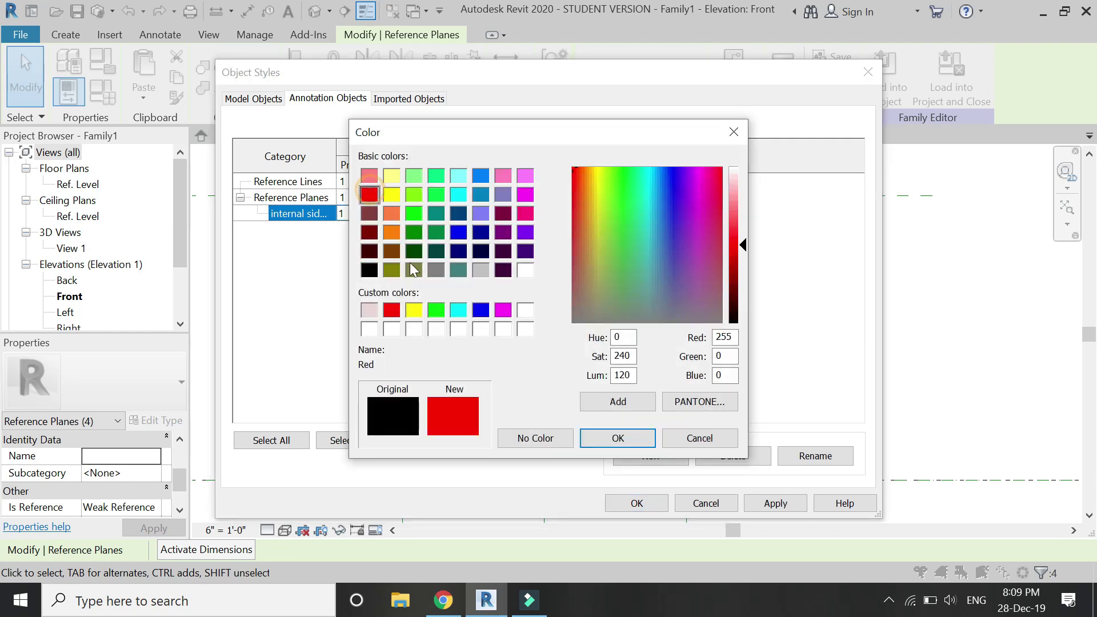
{"action": "left_click", "coordinate": [596, 445]}
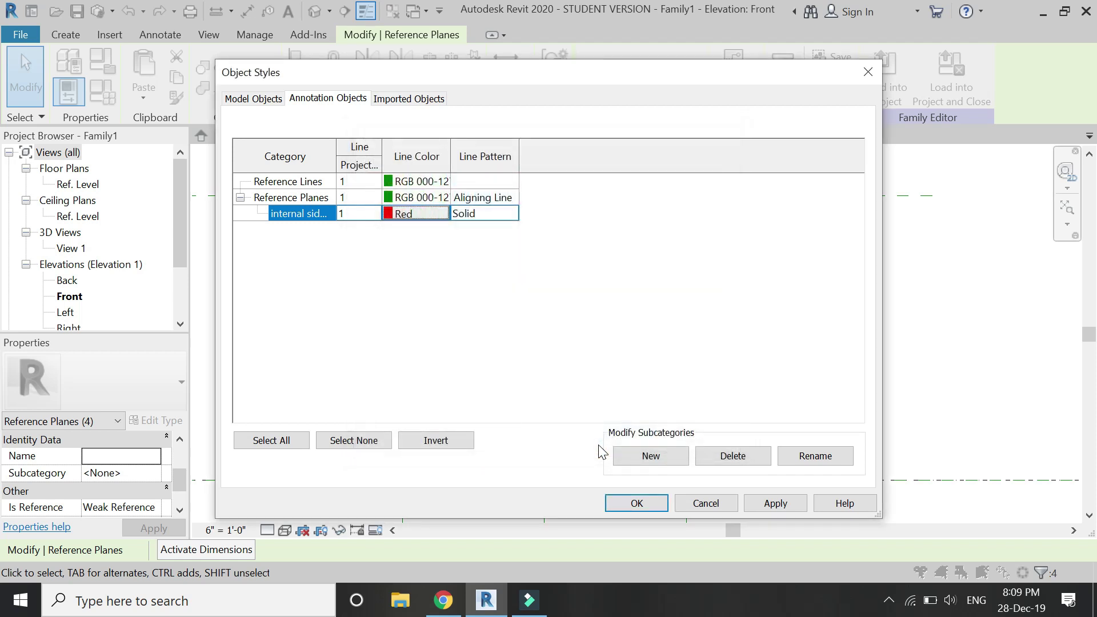
{"action": "left_click", "coordinate": [634, 503]}
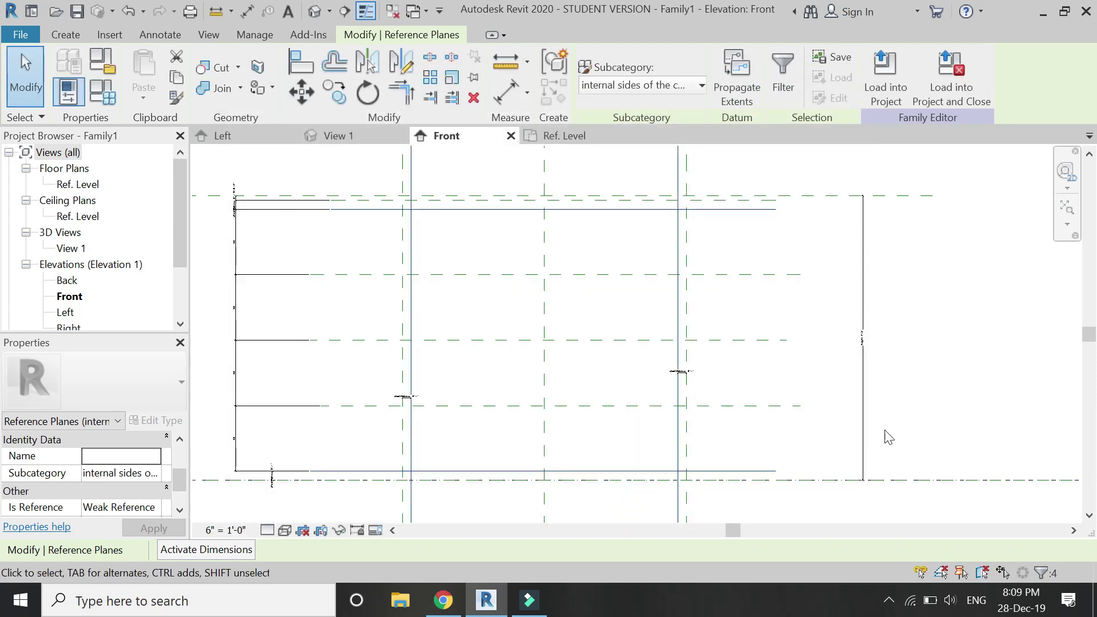
{"action": "left_click", "coordinate": [928, 371]}
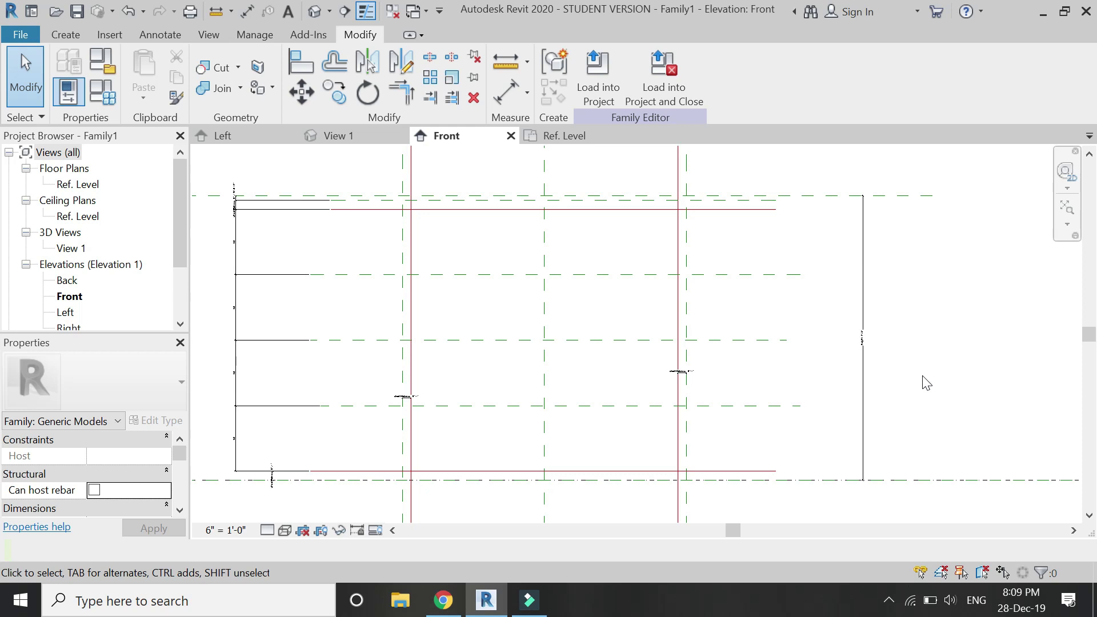
{"action": "left_click", "coordinate": [209, 34]}
- In Object Styles, set the internal sides subcategory's line pattern to Aligning Line
{"action": "left_click", "coordinate": [262, 36]}
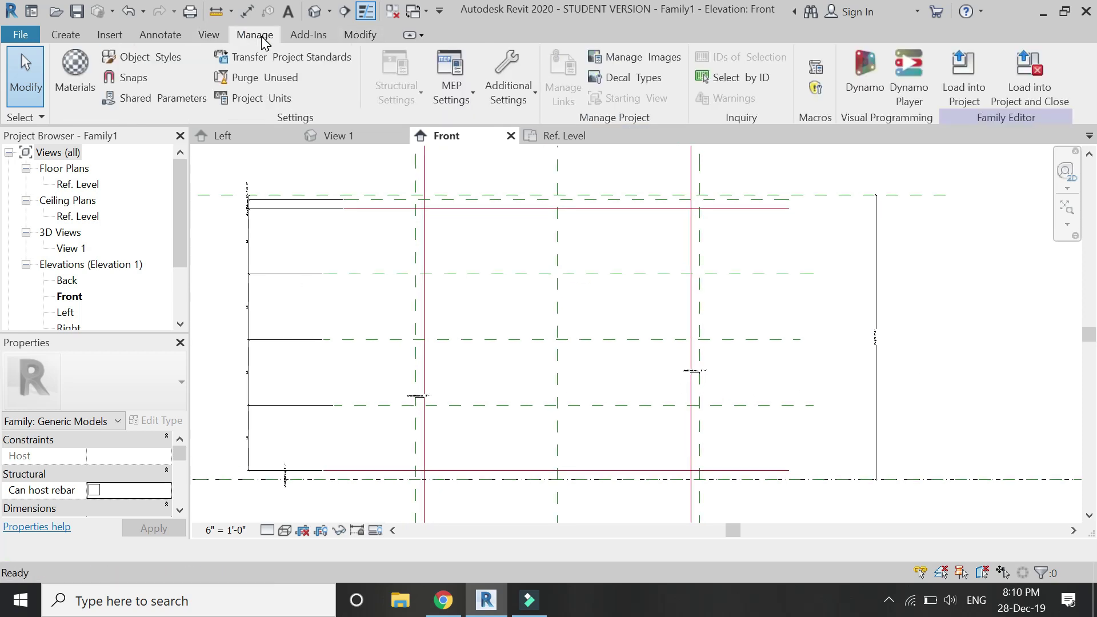
{"action": "left_click", "coordinate": [174, 57]}
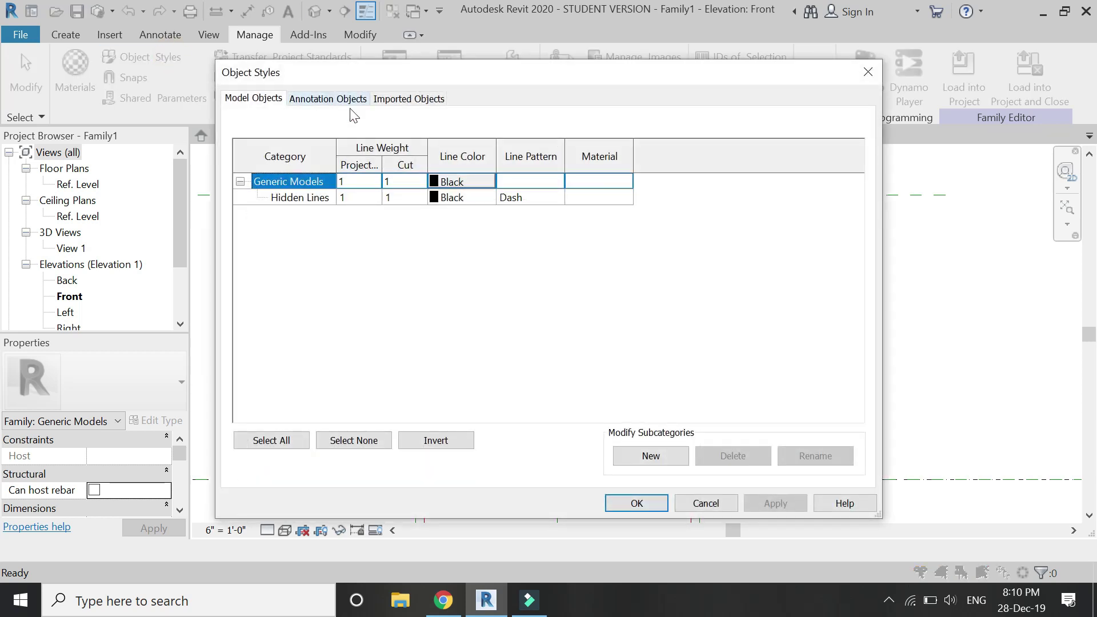
{"action": "left_click", "coordinate": [403, 105]}
{"action": "left_click", "coordinate": [350, 104]}
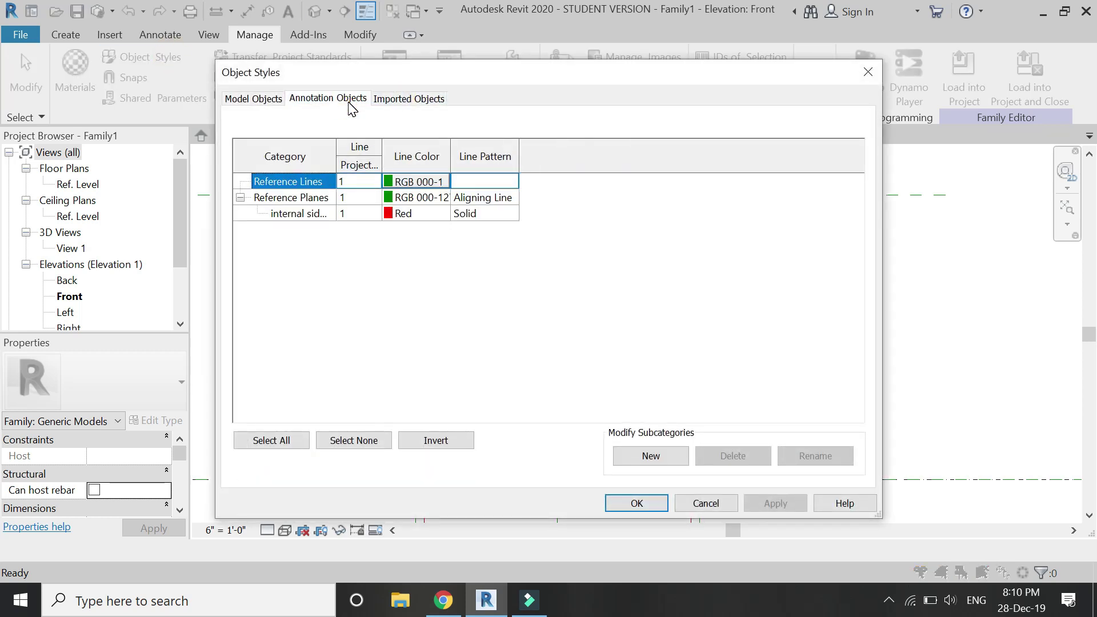
{"action": "left_click", "coordinate": [448, 215]}
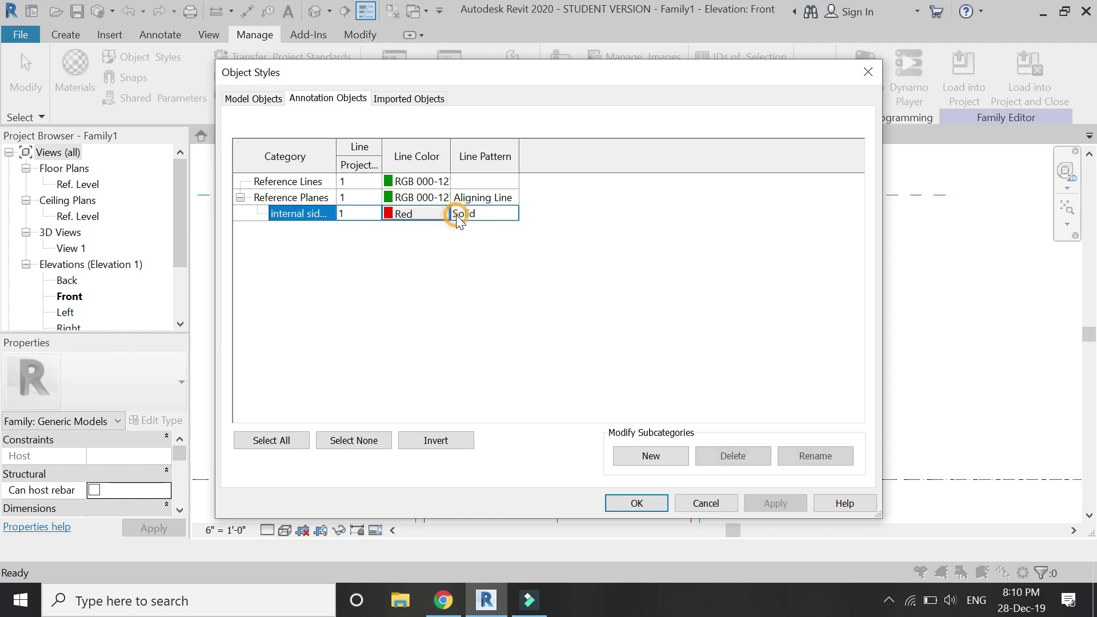
{"action": "left_click", "coordinate": [507, 214]}
{"action": "left_click", "coordinate": [512, 213]}
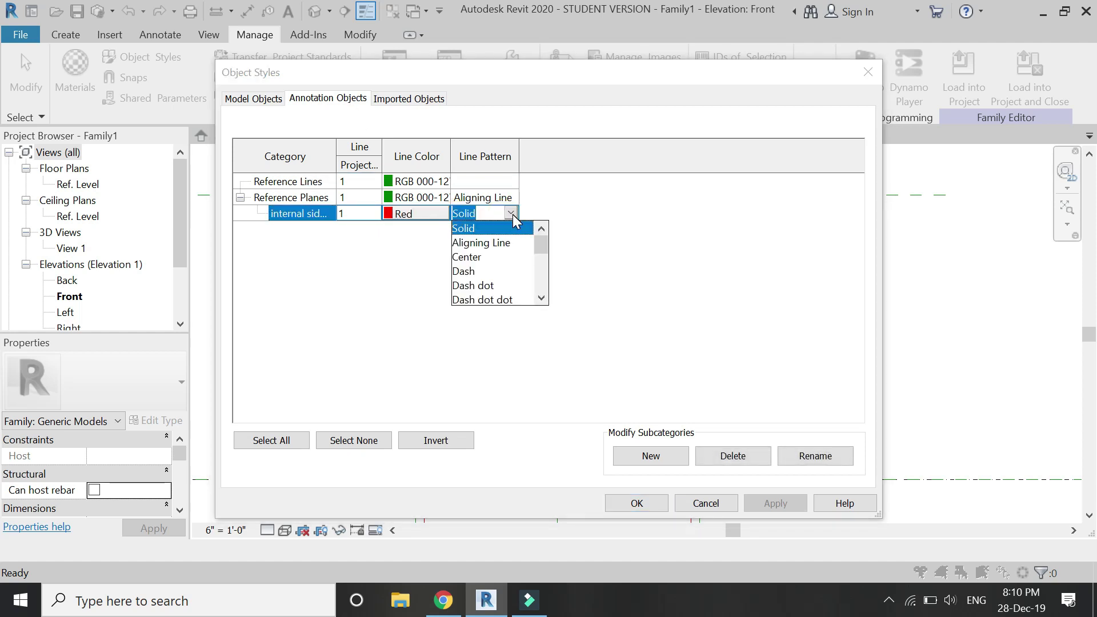
{"action": "left_click", "coordinate": [498, 243]}
{"action": "left_click", "coordinate": [628, 504]}
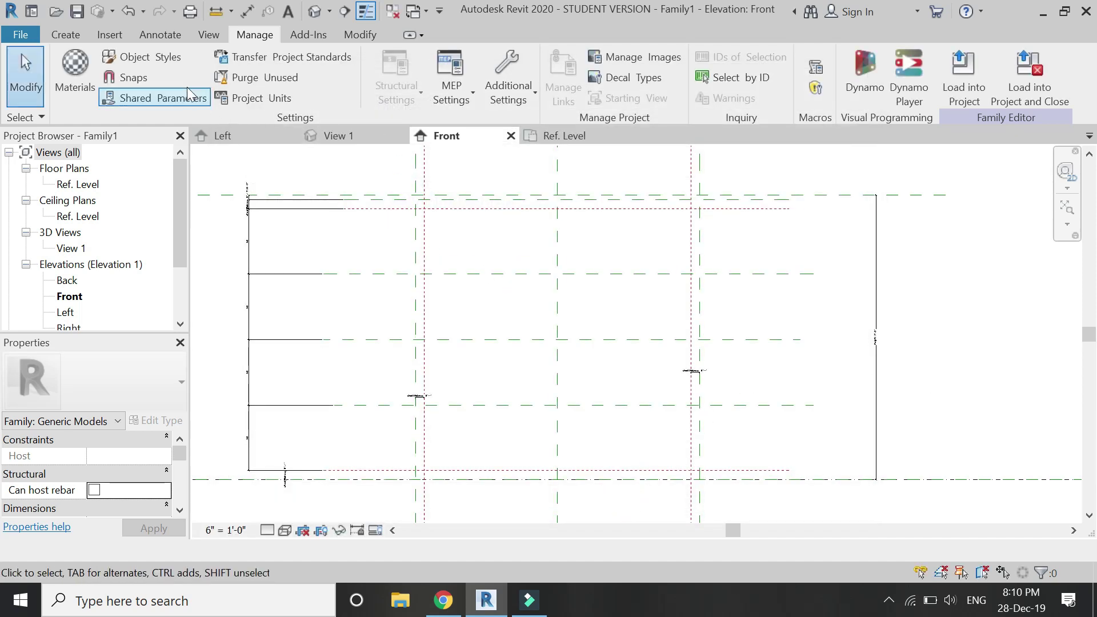
- Change the internal sides subcategory's line pattern to Long dash and apply it
{"action": "left_click", "coordinate": [150, 56]}
{"action": "left_click", "coordinate": [334, 98]}
{"action": "left_click", "coordinate": [508, 213]}
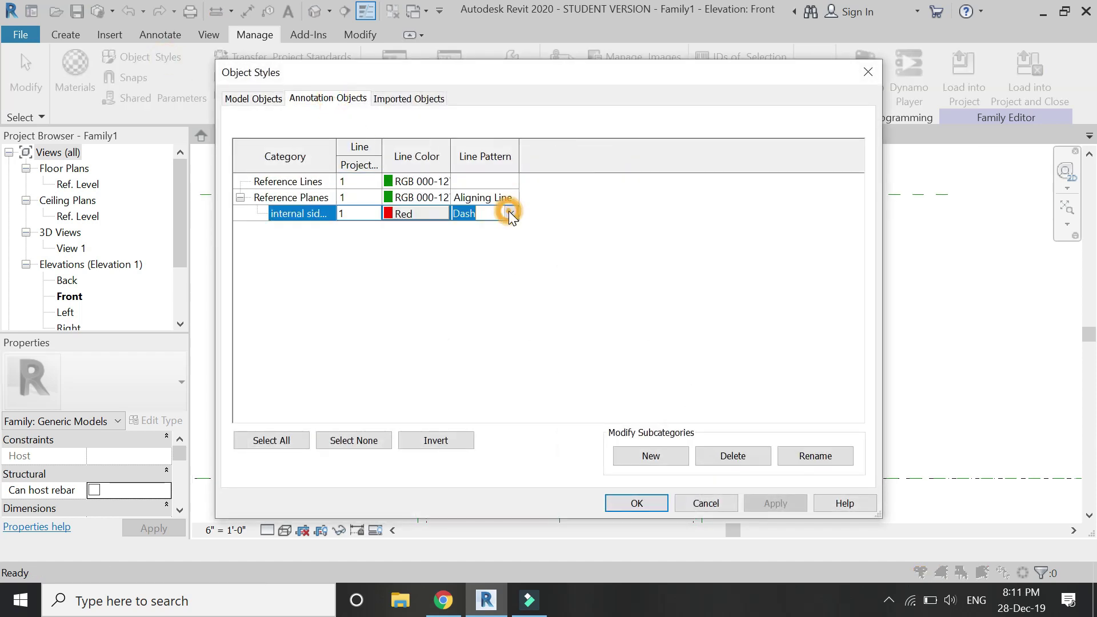
{"action": "left_click", "coordinate": [511, 213]}
{"action": "scroll", "coordinate": [520, 282], "scroll_direction": "down", "scroll_amount": 2}
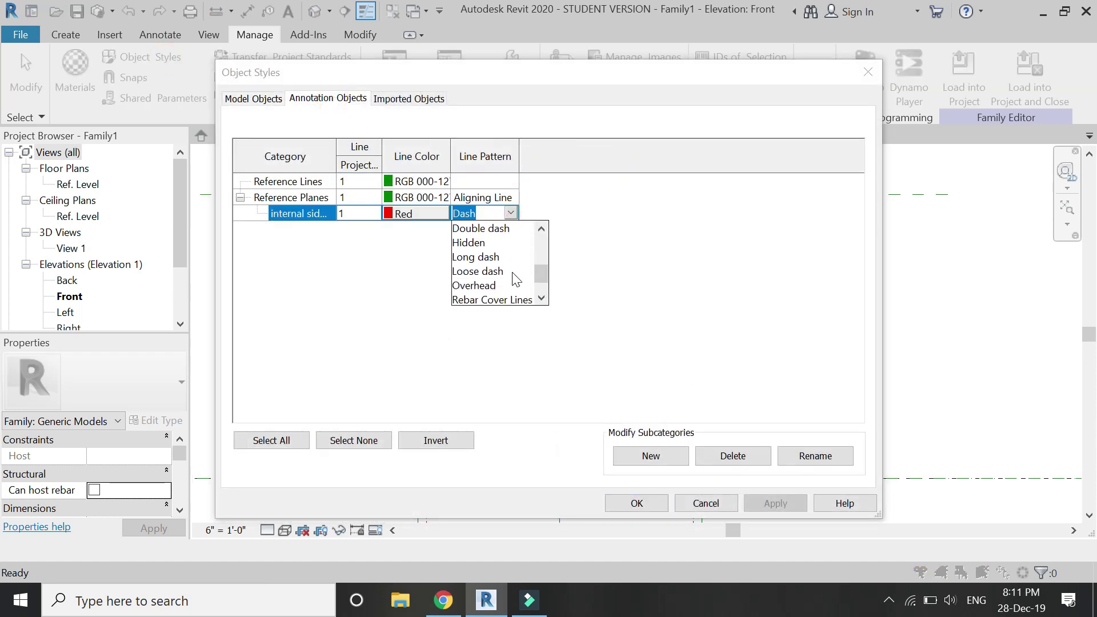
{"action": "left_click", "coordinate": [500, 259]}
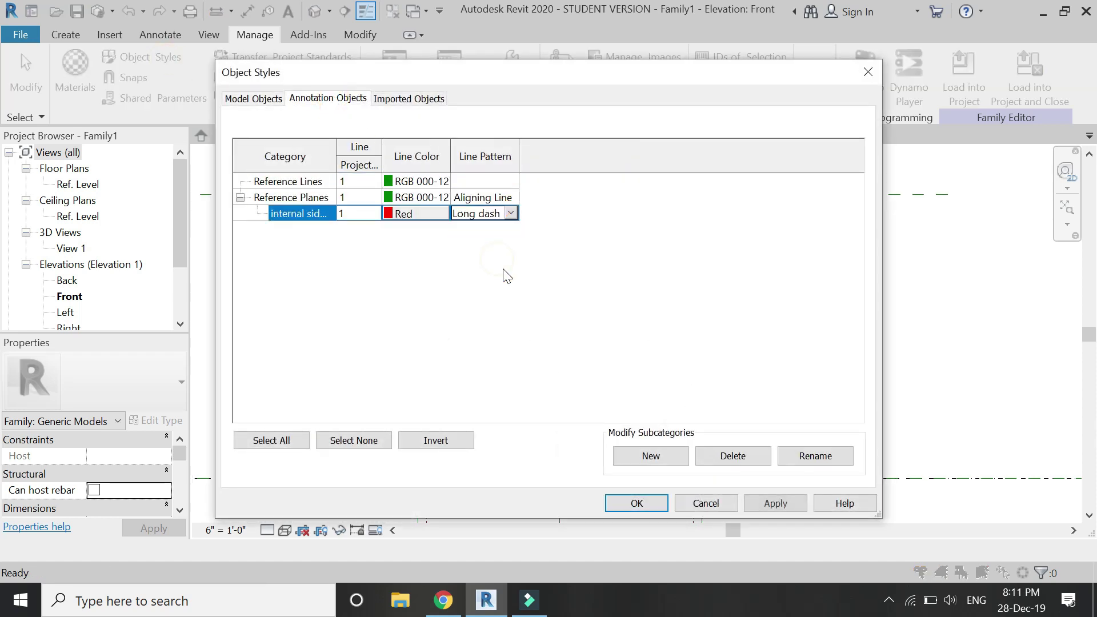
{"action": "left_click", "coordinate": [771, 502]}
{"action": "mouse_move", "coordinate": [574, 83]}
{"action": "left_mouse_down"}
{"action": "mouse_move", "coordinate": [780, 582]}
{"action": "mouse_move", "coordinate": [767, 576]}
{"action": "mouse_move", "coordinate": [588, 99]}
{"action": "left_mouse_up"}
{"action": "left_click", "coordinate": [650, 517]}
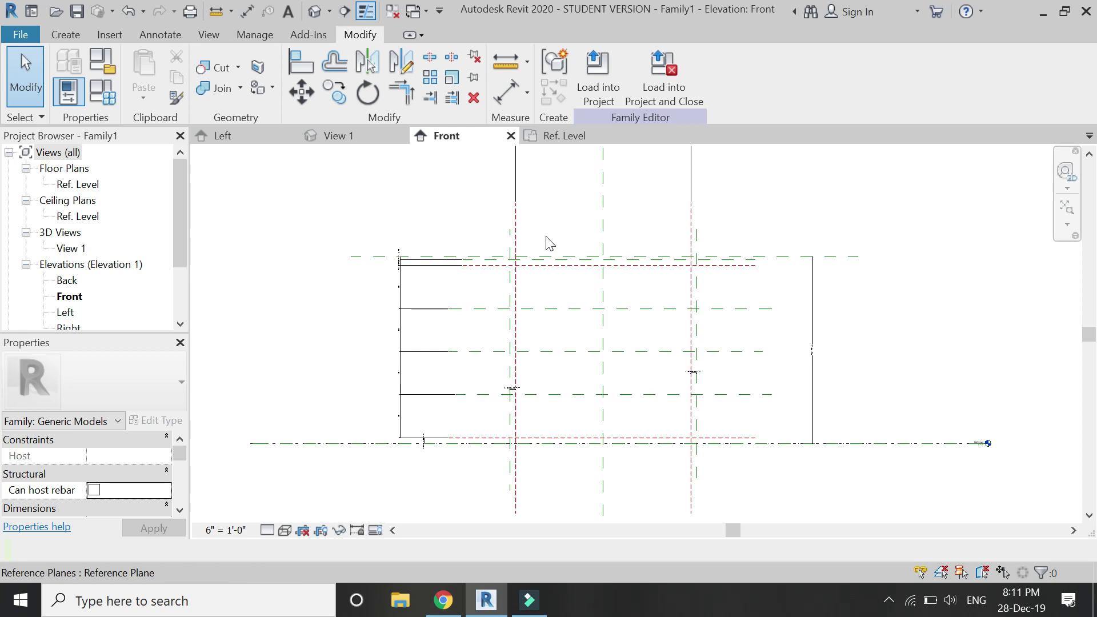
- In the Ref. Level plan, assign four horizontal reference planes to 'internal sides of the cabinet'
{"action": "left_click", "coordinate": [568, 142]}
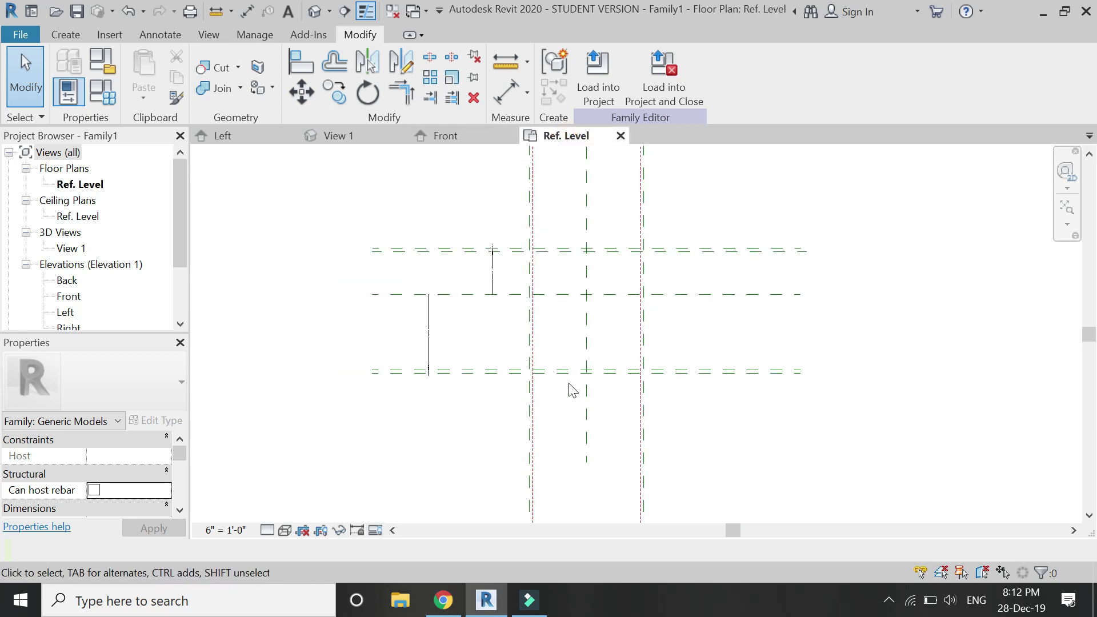
{"action": "scroll", "coordinate": [539, 233], "scroll_direction": "up", "scroll_amount": 3}
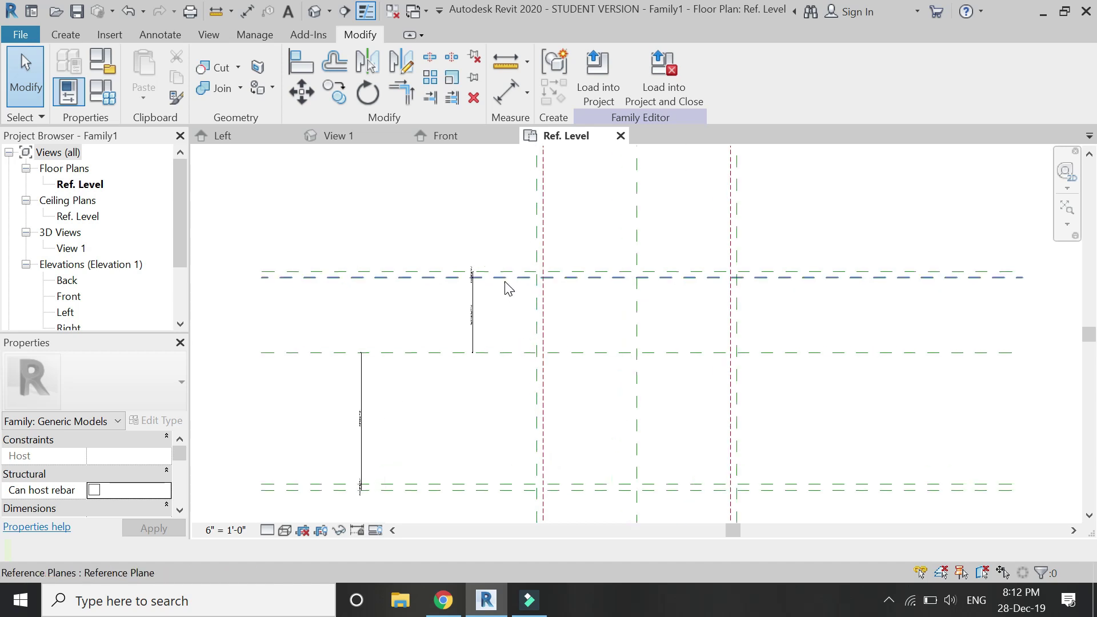
{"action": "left_click", "coordinate": [507, 284]}
{"action": "left_click", "coordinate": [512, 353], "text": "ctrl"}
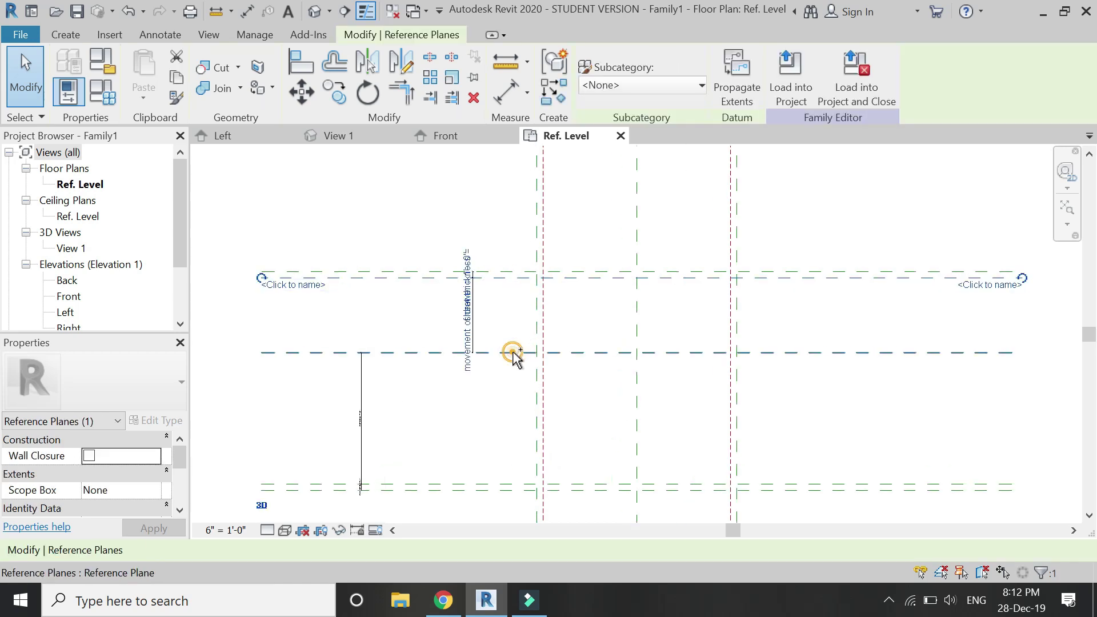
{"action": "left_click", "coordinate": [509, 486], "text": "ctrl"}
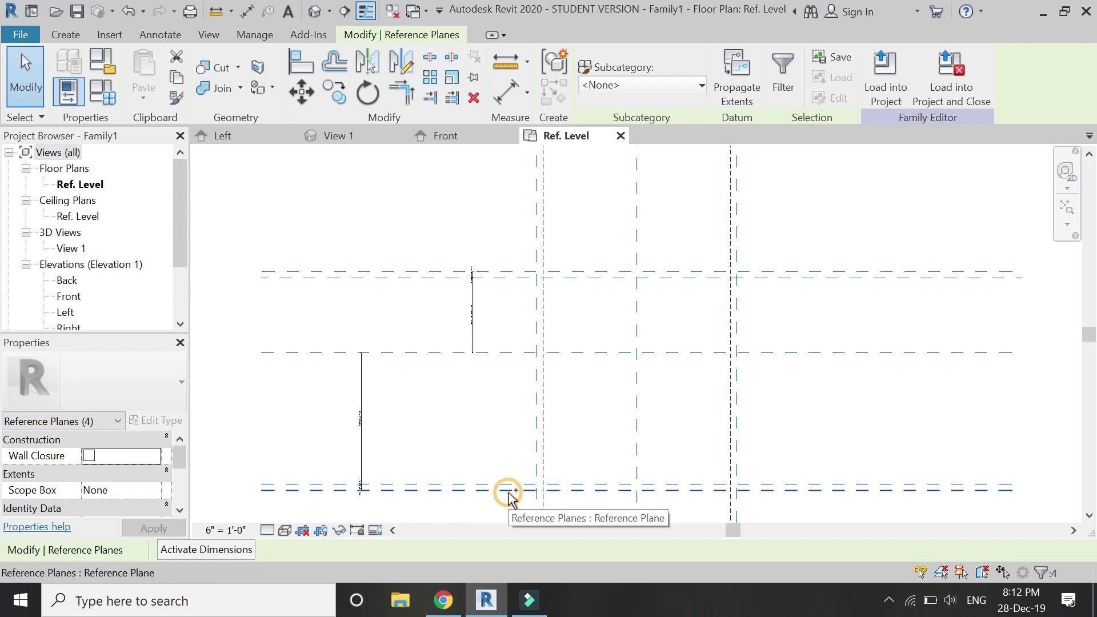
{"action": "left_click", "coordinate": [508, 490], "text": "ctrl"}
{"action": "left_click", "coordinate": [641, 87]}
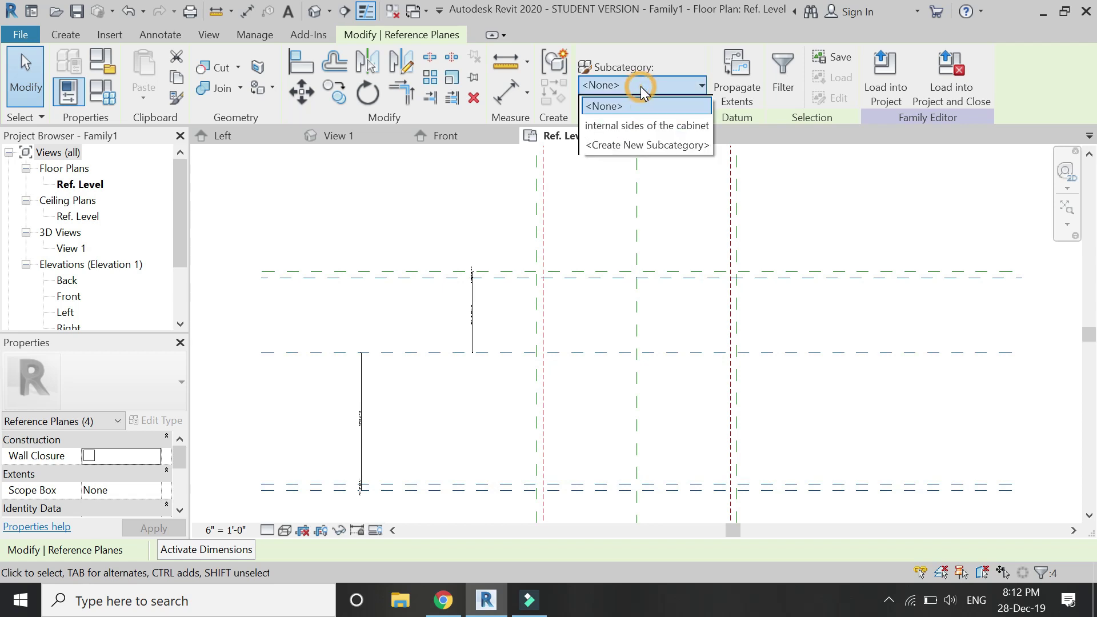
{"action": "left_click", "coordinate": [641, 124]}
- Return to the Front elevation to view the red dashed internal-side planes
{"action": "key", "text": "ctrl+Tab"}
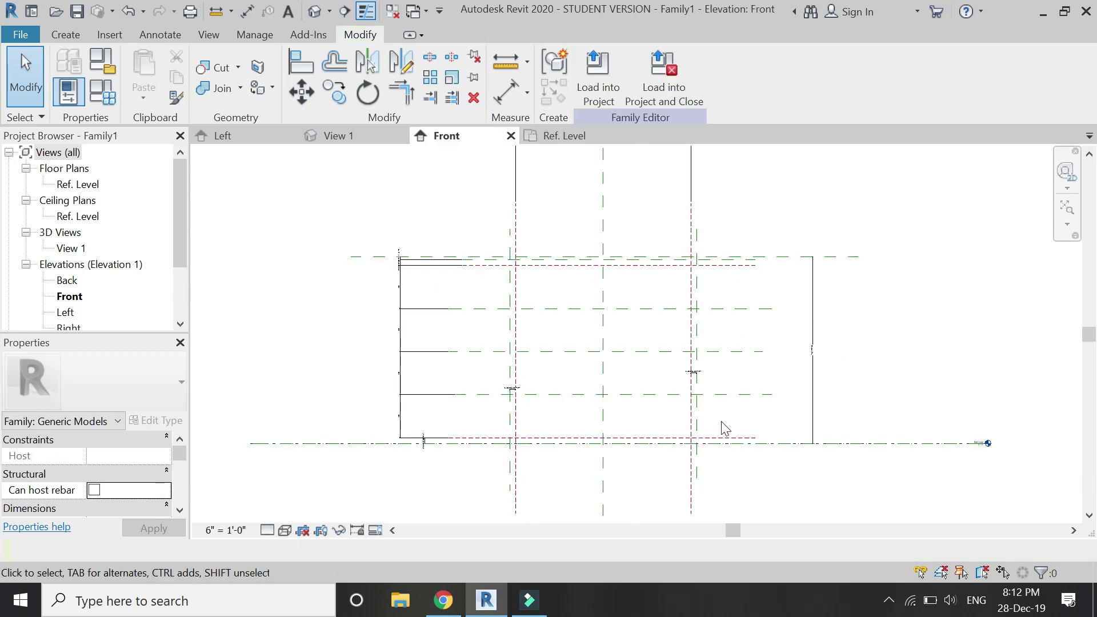
{"action": "scroll", "coordinate": [808, 400], "scroll_direction": "up", "scroll_amount": 2}
{"action": "scroll", "coordinate": [835, 371], "scroll_direction": "up", "scroll_amount": 2}
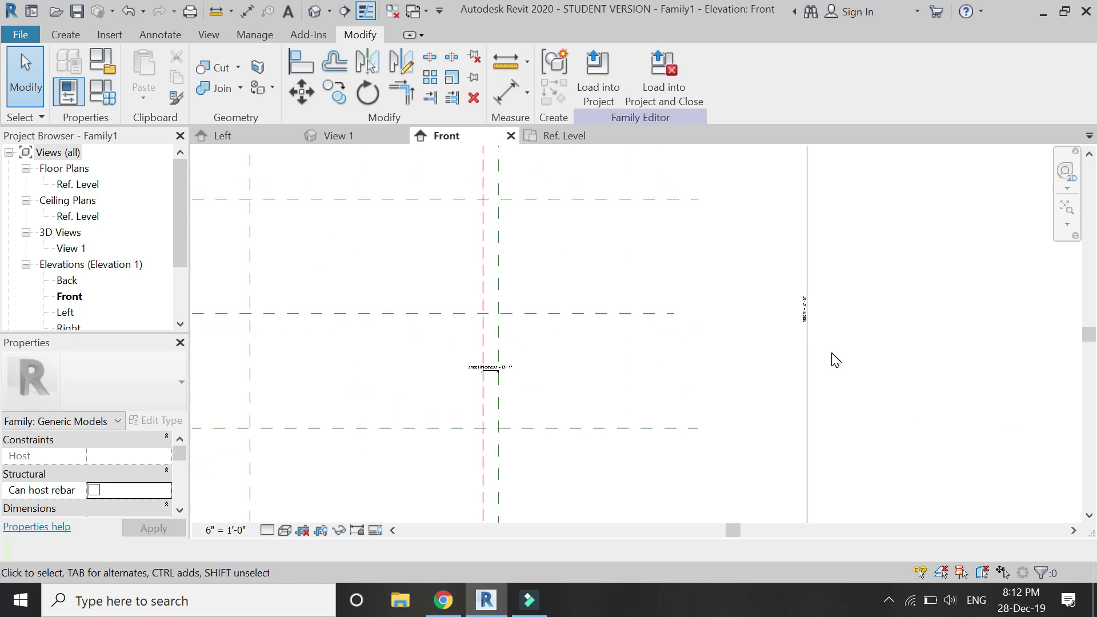
{"action": "scroll", "coordinate": [834, 303], "scroll_direction": "down", "scroll_amount": 4}
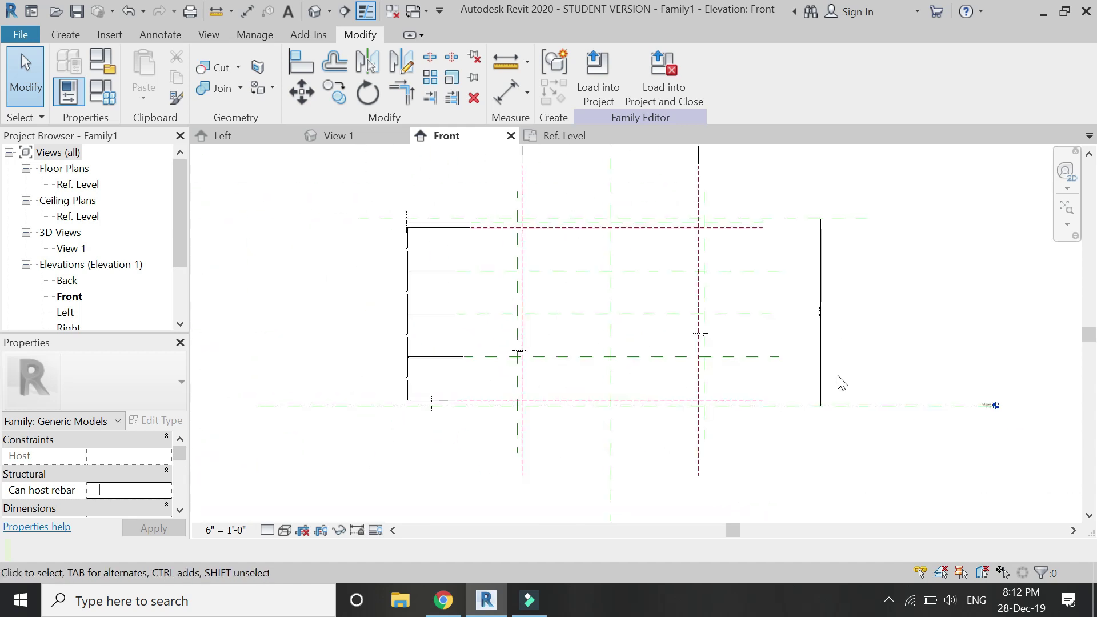
{"action": "scroll", "coordinate": [857, 354], "scroll_direction": "up", "scroll_amount": 4}
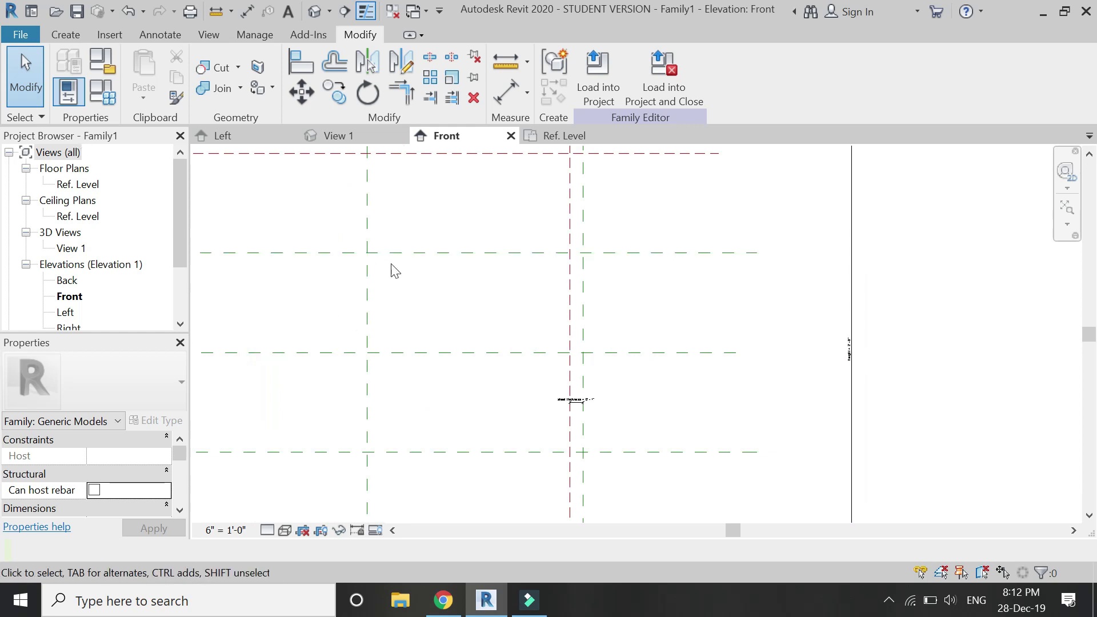
{"action": "scroll", "coordinate": [549, 292], "scroll_direction": "down", "scroll_amount": 3}
{"action": "scroll", "coordinate": [600, 300], "scroll_direction": "down", "scroll_amount": 1}
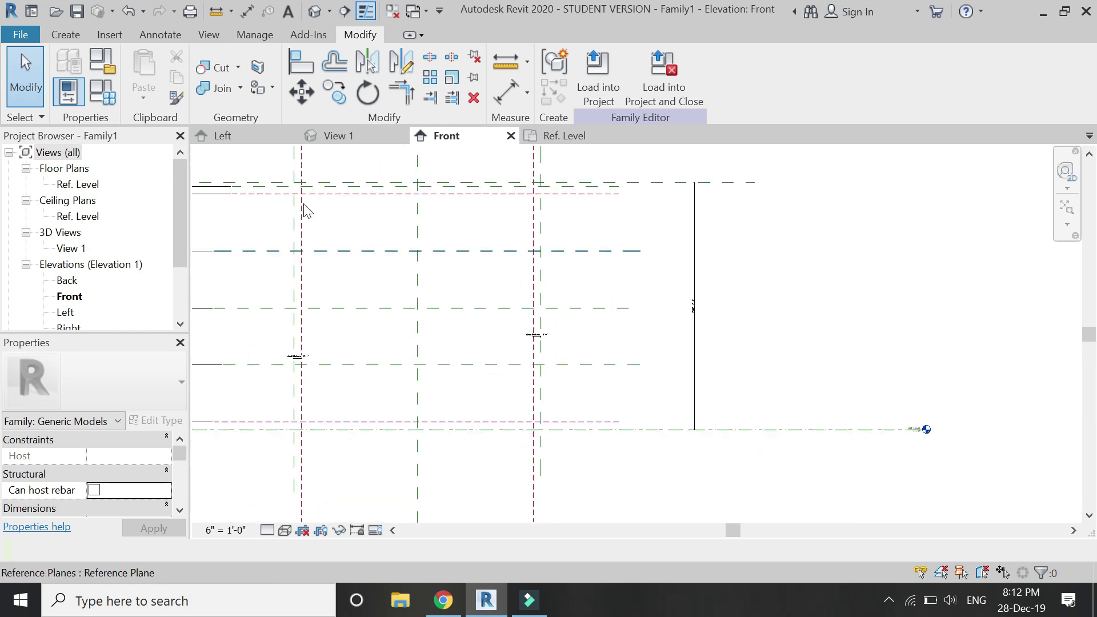
- Open kitchen cabinets.rfa from the recent documents list
{"action": "left_click", "coordinate": [32, 37]}
{"action": "mouse_move", "coordinate": [70, 92]}
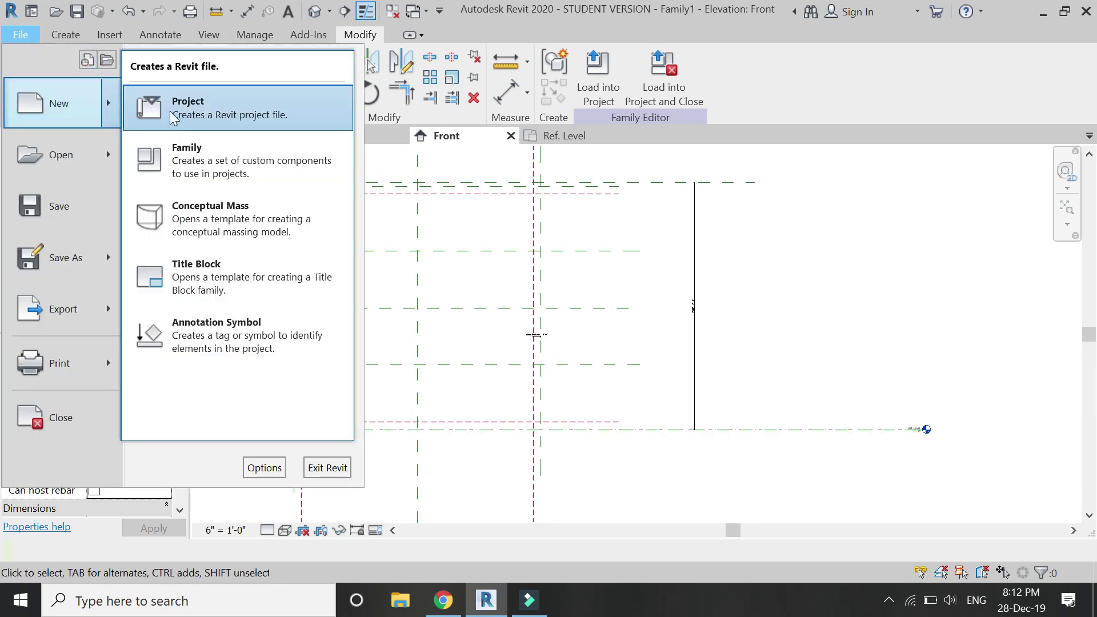
{"action": "left_click", "coordinate": [87, 60]}
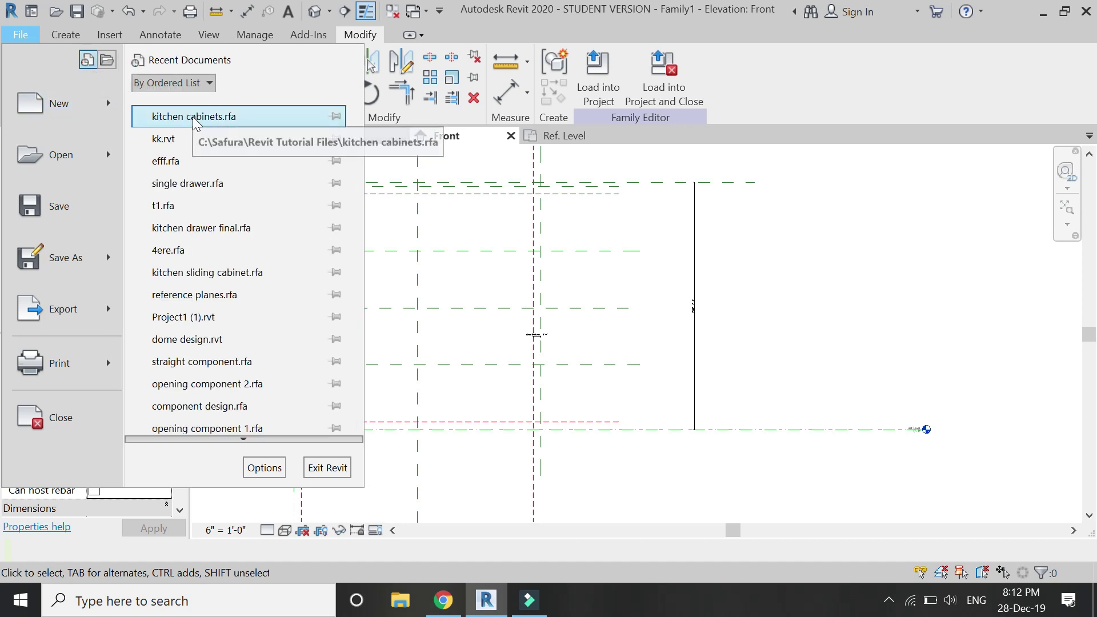
{"action": "left_click", "coordinate": [194, 121]}
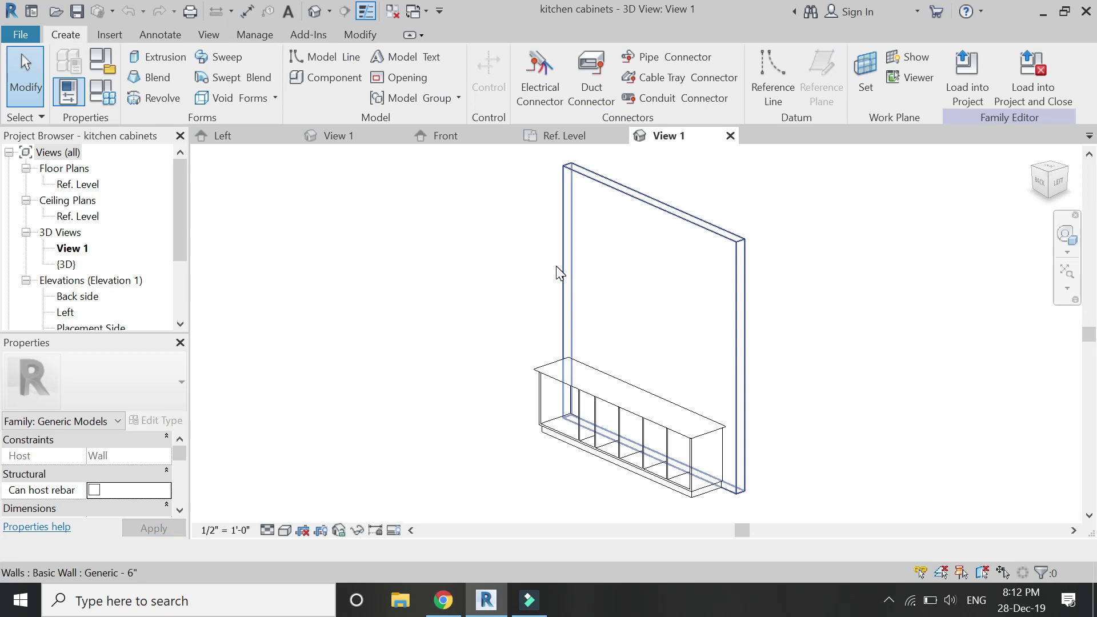
- Open the Placement Side elevation from the Project Browser's Elevations
{"action": "scroll", "coordinate": [114, 246], "scroll_direction": "down", "scroll_amount": 3}
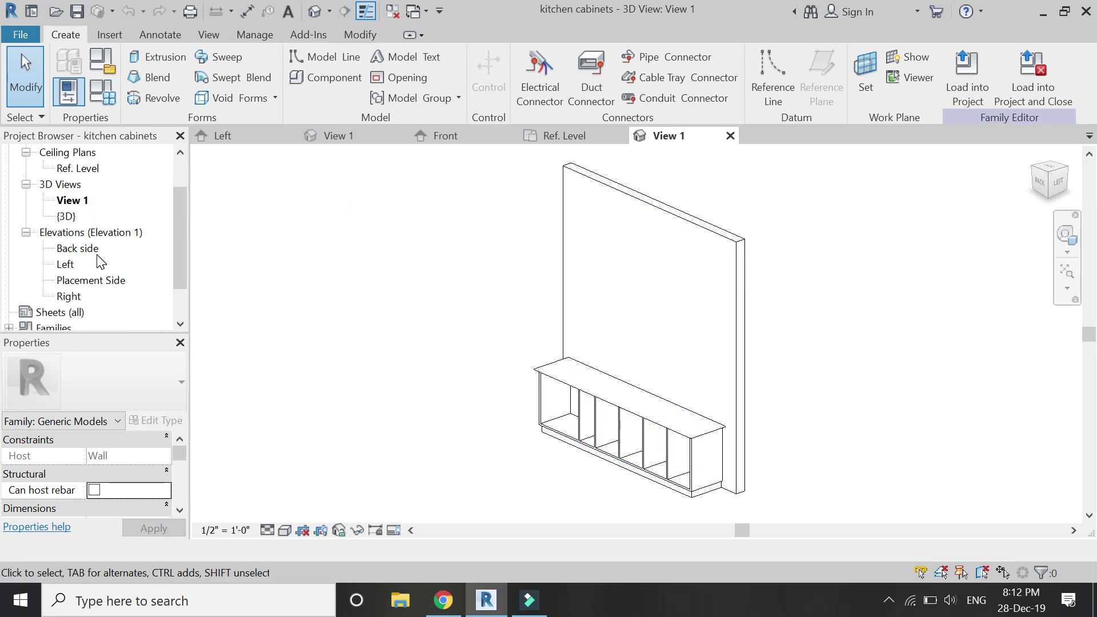
{"action": "scroll", "coordinate": [101, 261], "scroll_direction": "down", "scroll_amount": 1}
{"action": "scroll", "coordinate": [100, 261], "scroll_direction": "up", "scroll_amount": 2}
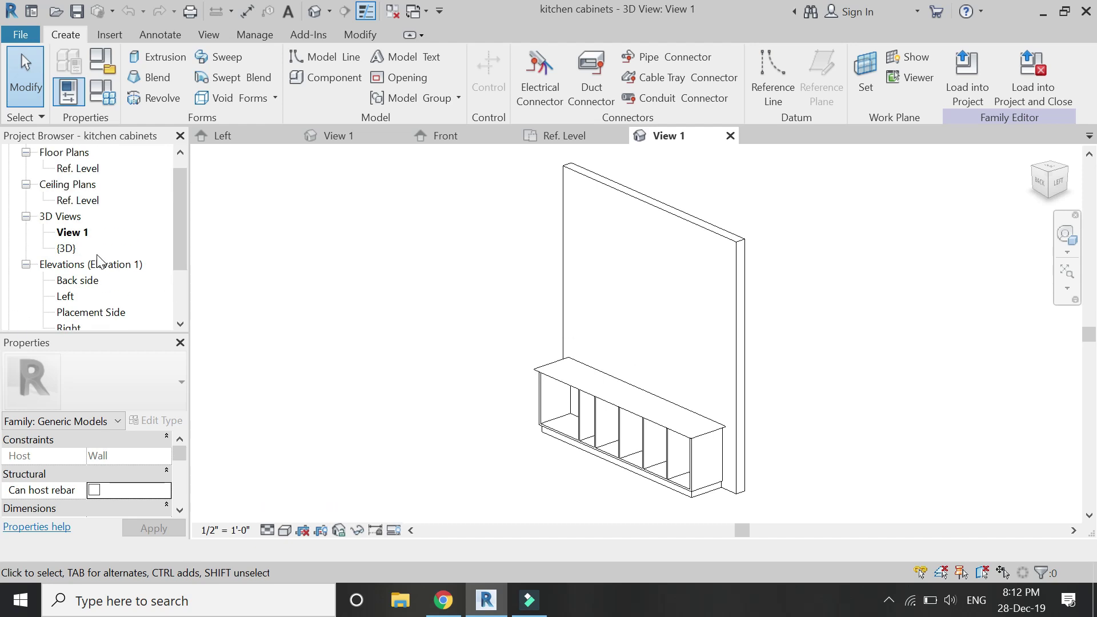
{"action": "scroll", "coordinate": [97, 257], "scroll_direction": "down", "scroll_amount": 1}
{"action": "double_click", "coordinate": [99, 296]}
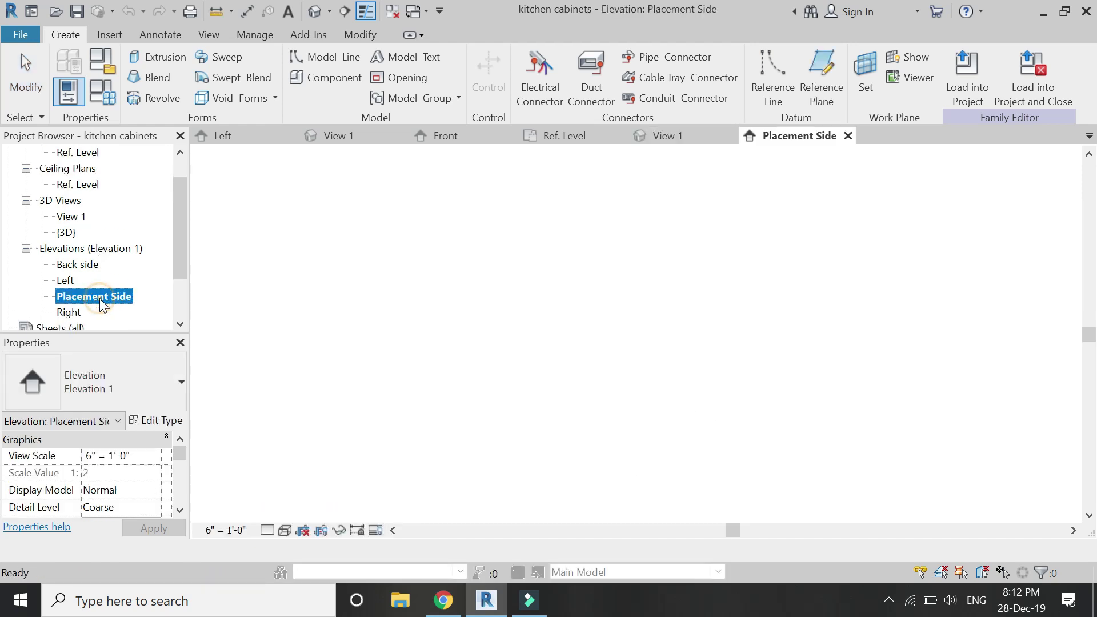
{"action": "scroll", "coordinate": [554, 454], "scroll_direction": "up", "scroll_amount": 1}
{"action": "scroll", "coordinate": [436, 406], "scroll_direction": "up", "scroll_amount": 1}
{"action": "scroll", "coordinate": [437, 407], "scroll_direction": "up", "scroll_amount": 2}
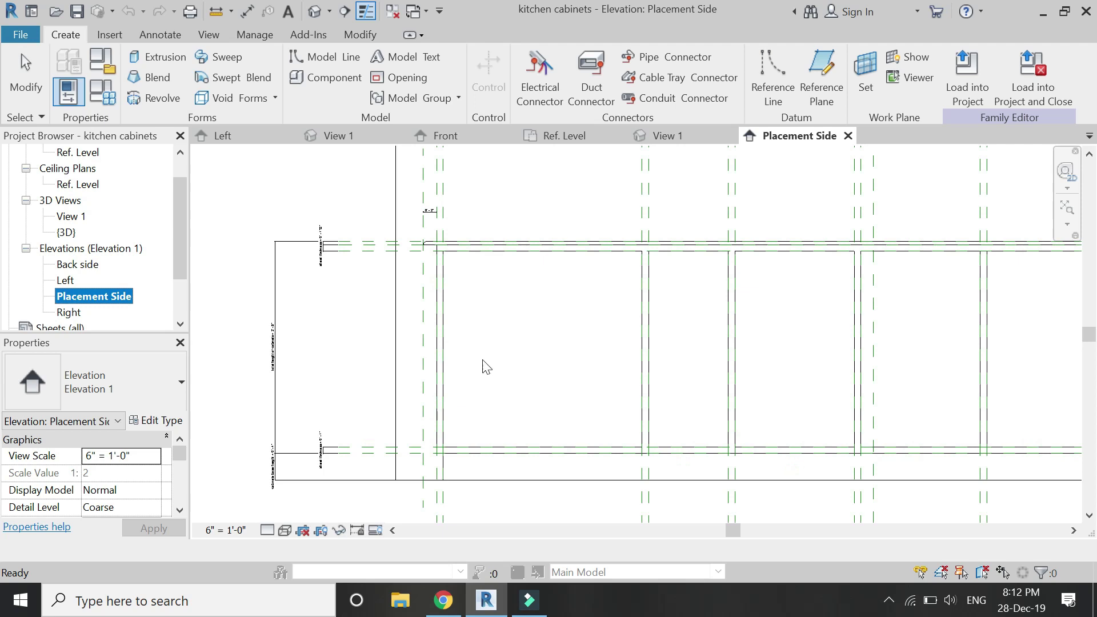
{"action": "scroll", "coordinate": [376, 355], "scroll_direction": "up", "scroll_amount": 4}
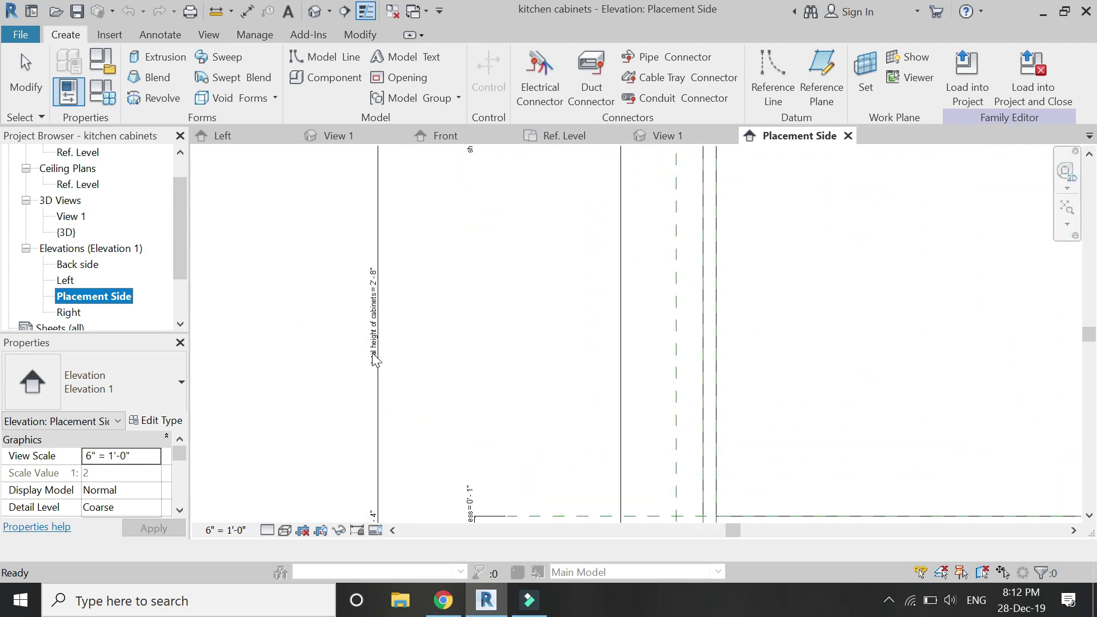
{"action": "scroll", "coordinate": [376, 359], "scroll_direction": "down", "scroll_amount": 1}
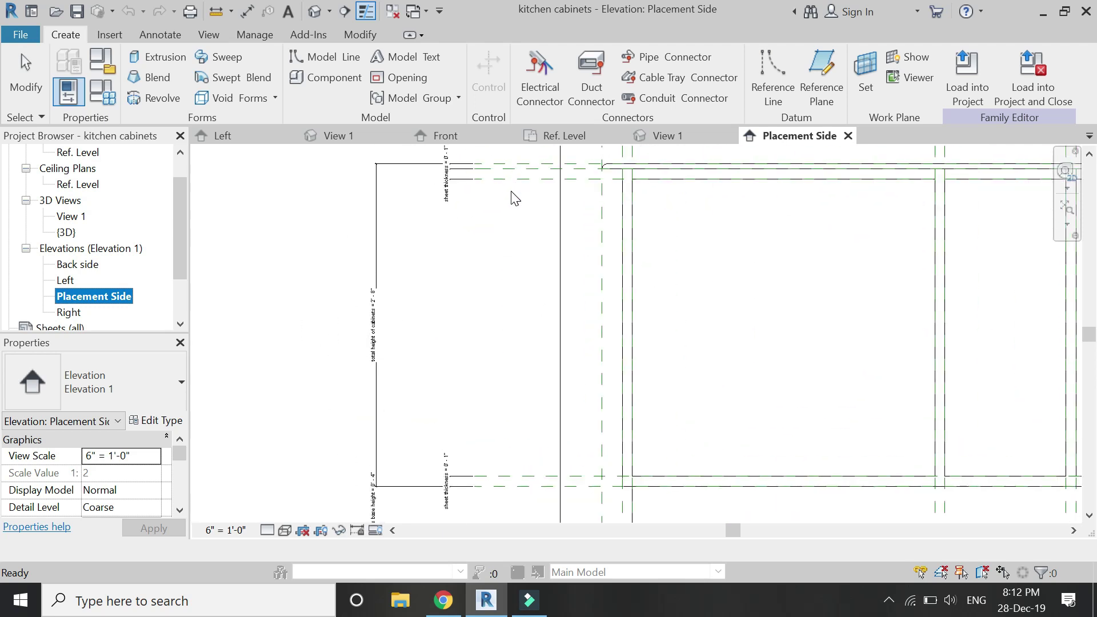